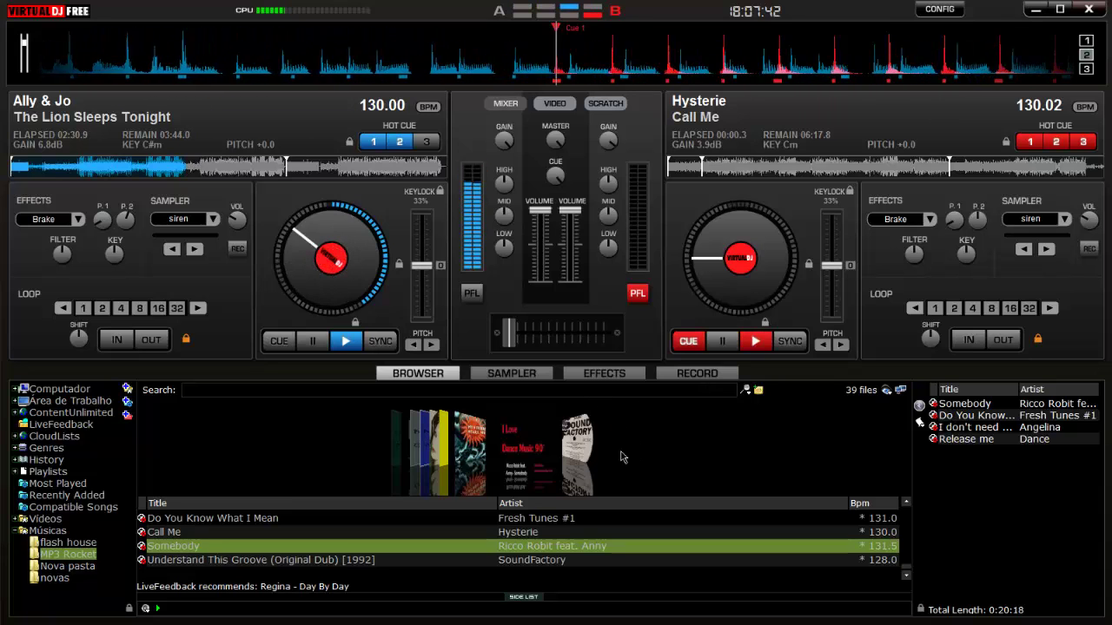
- Open the flash house folder and examine its track list through to the final entries
left_click(75, 545)
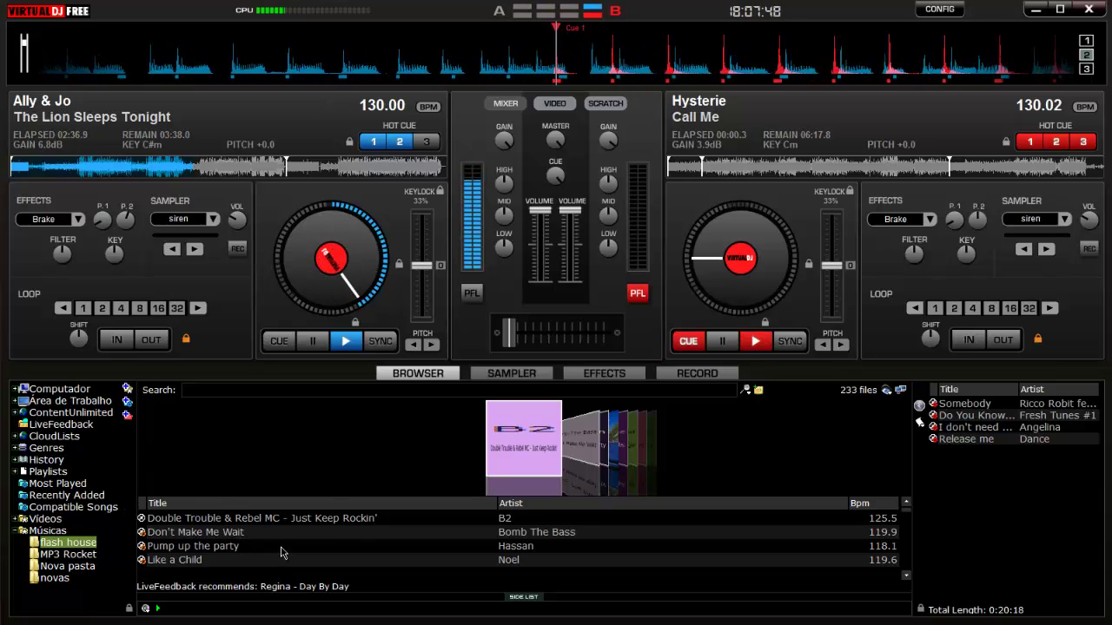
scroll(282, 549, "down", 10)
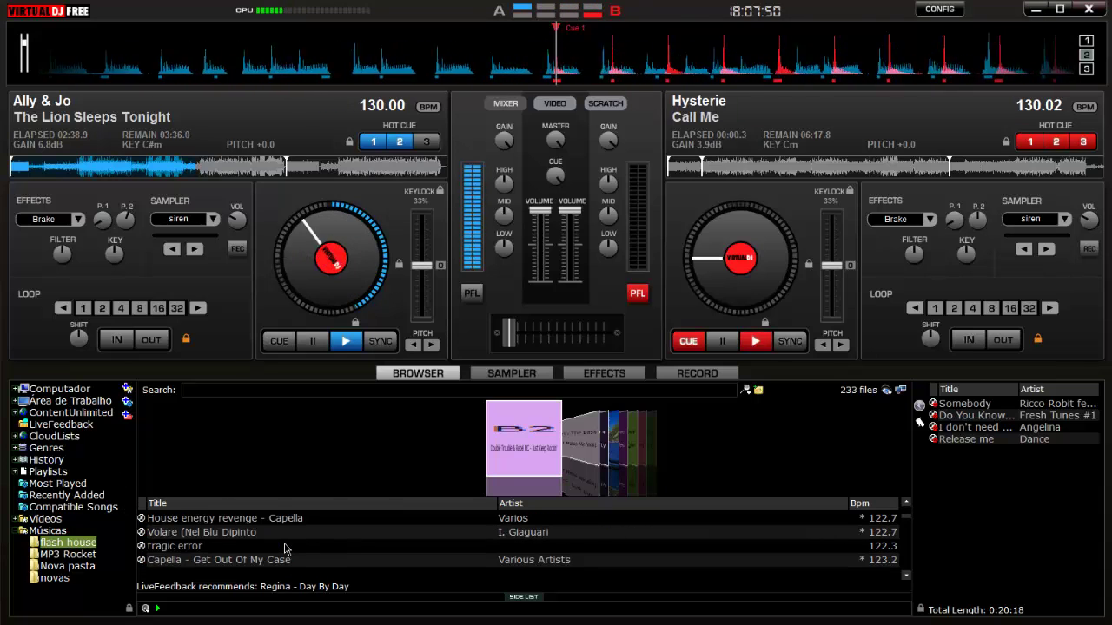
scroll(287, 549, "down", 8)
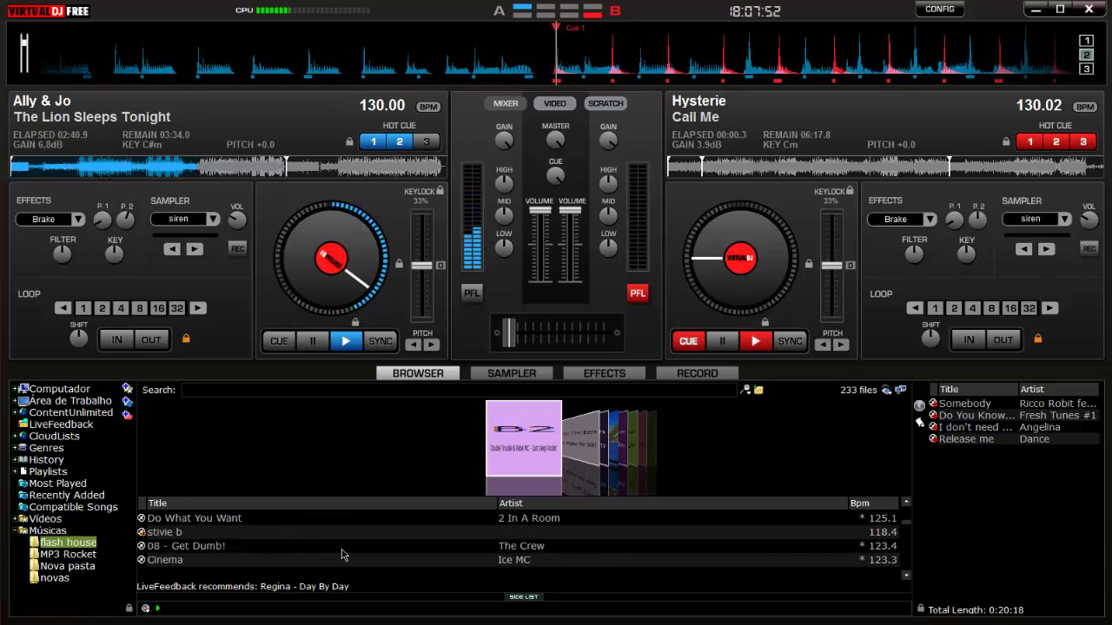
scroll(347, 558, "down", 5)
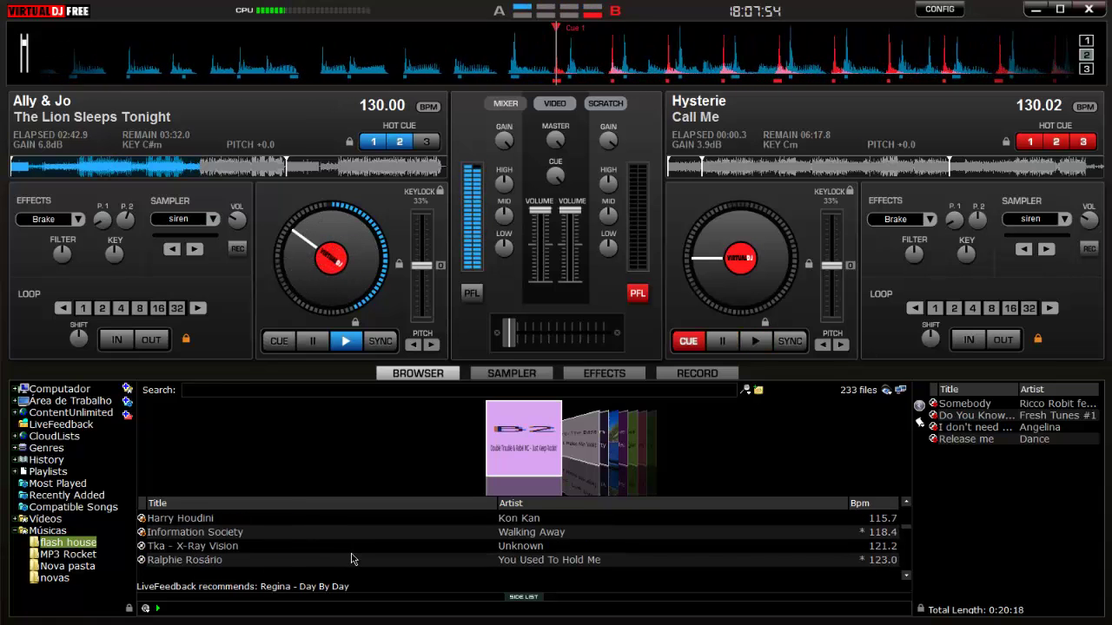
scroll(356, 556, "down", 8)
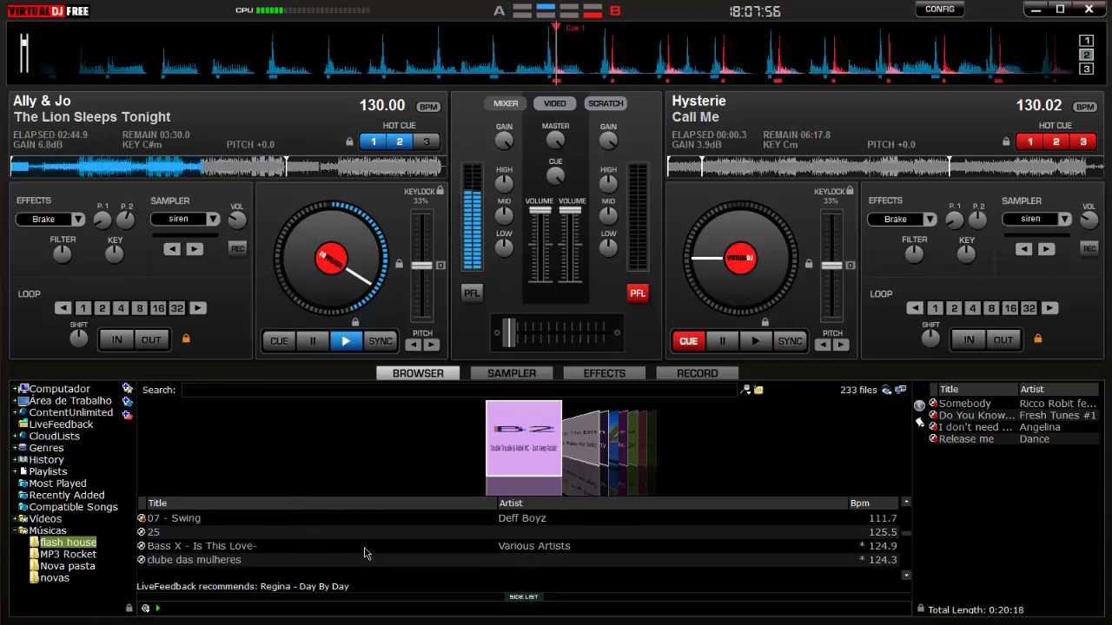
scroll(367, 553, "down", 8)
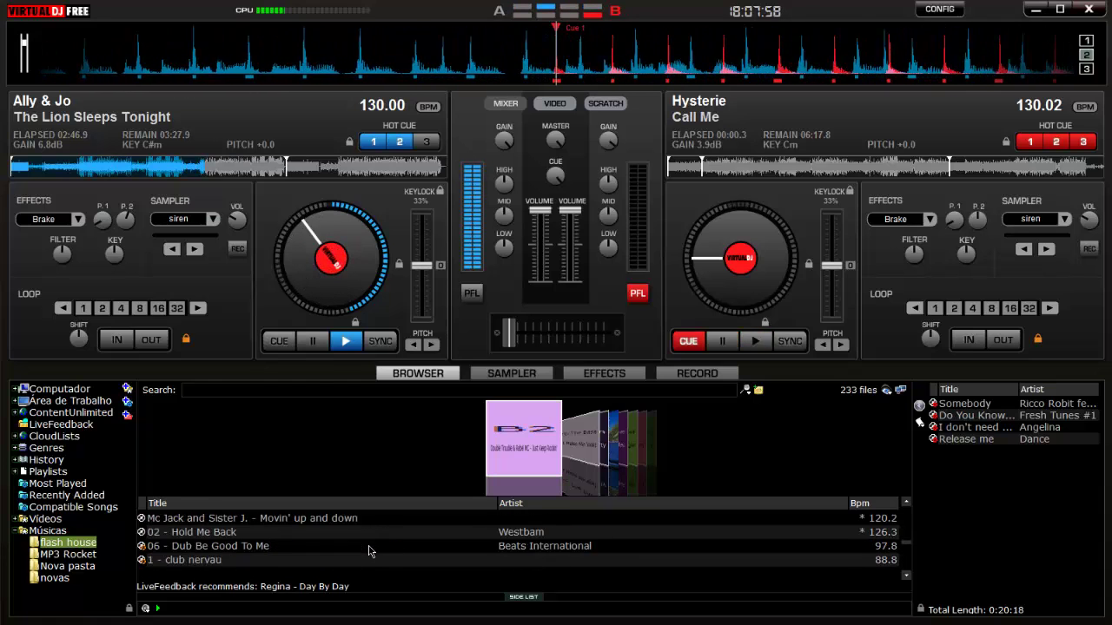
scroll(371, 551, "down", 8)
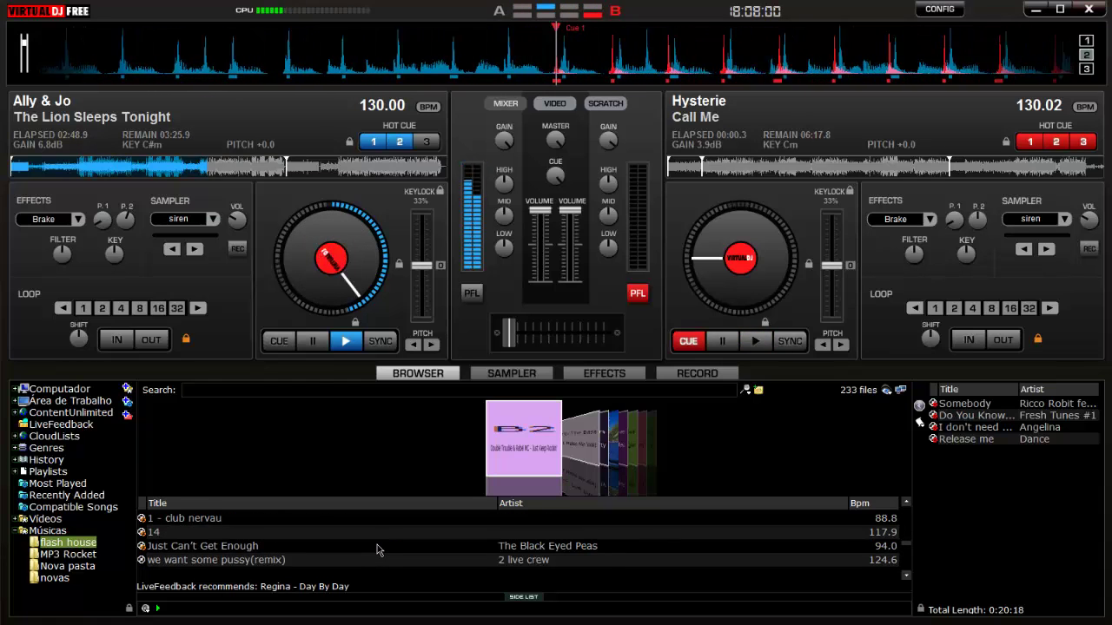
scroll(383, 547, "down", 8)
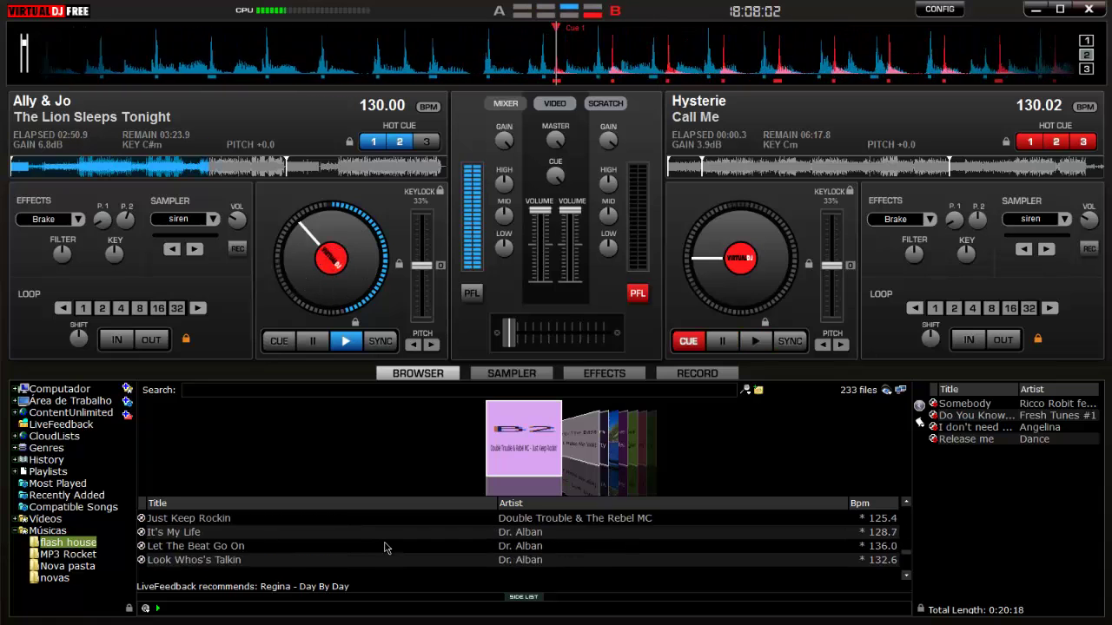
scroll(385, 548, "down", 8)
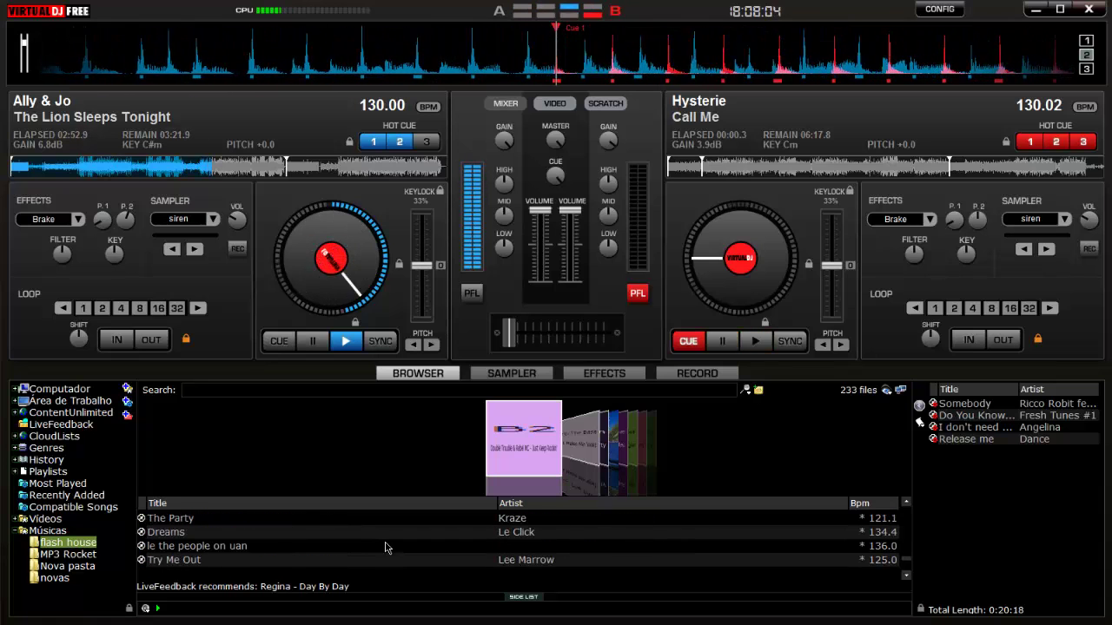
scroll(387, 548, "down", 8)
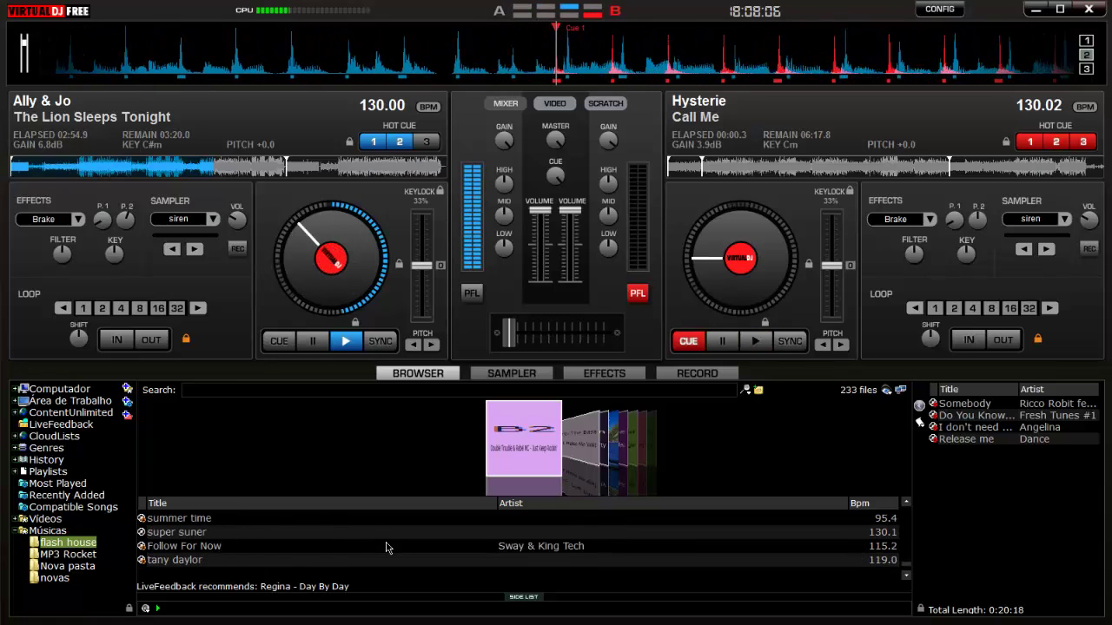
scroll(388, 548, "down", 6)
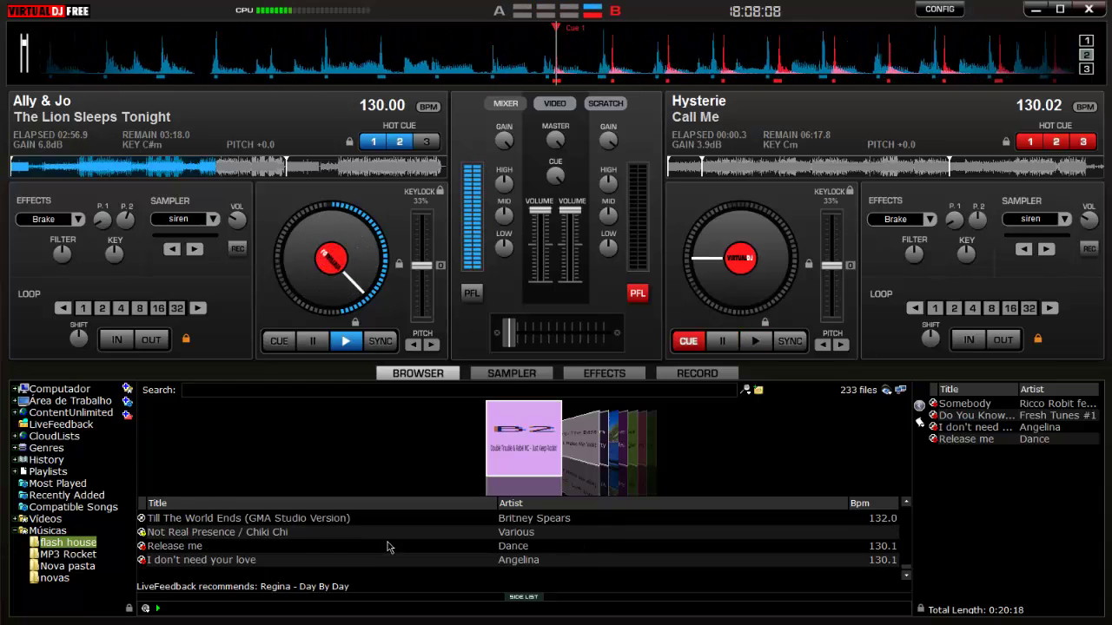
- Search the flash house folder for "ja", highlight Everybody by Jam Jam, and clear the search
left_click(261, 388)
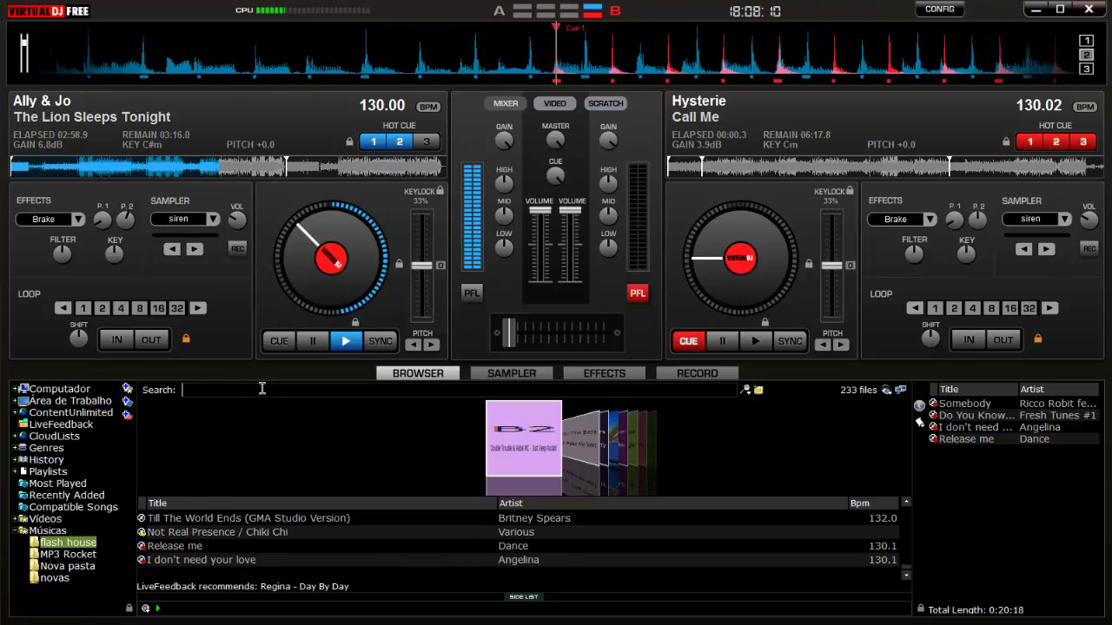
type("ja")
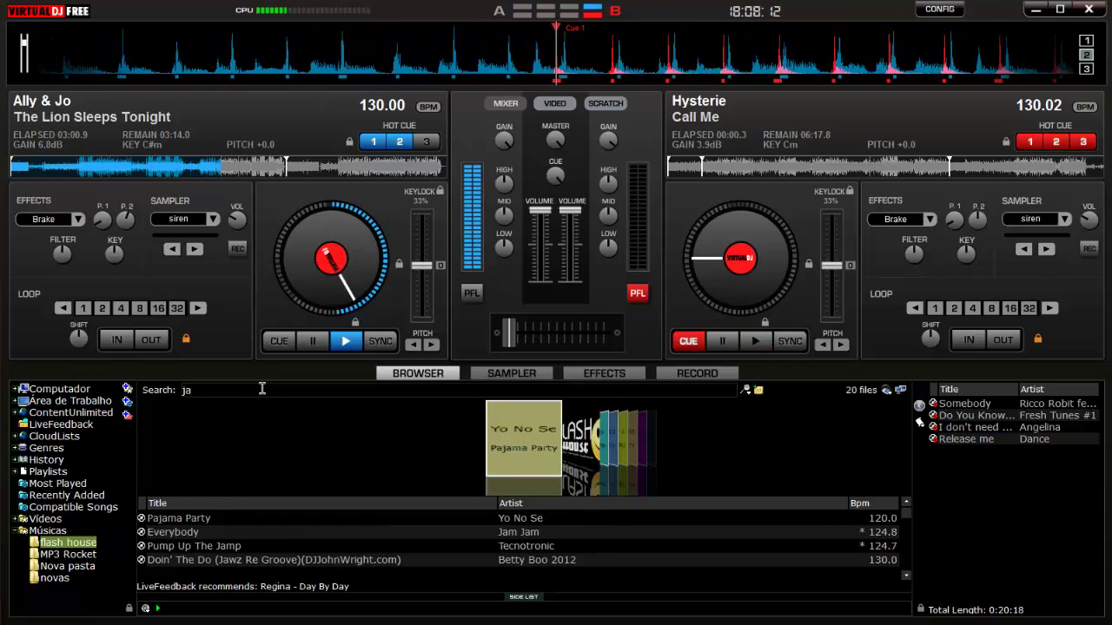
left_click(214, 533)
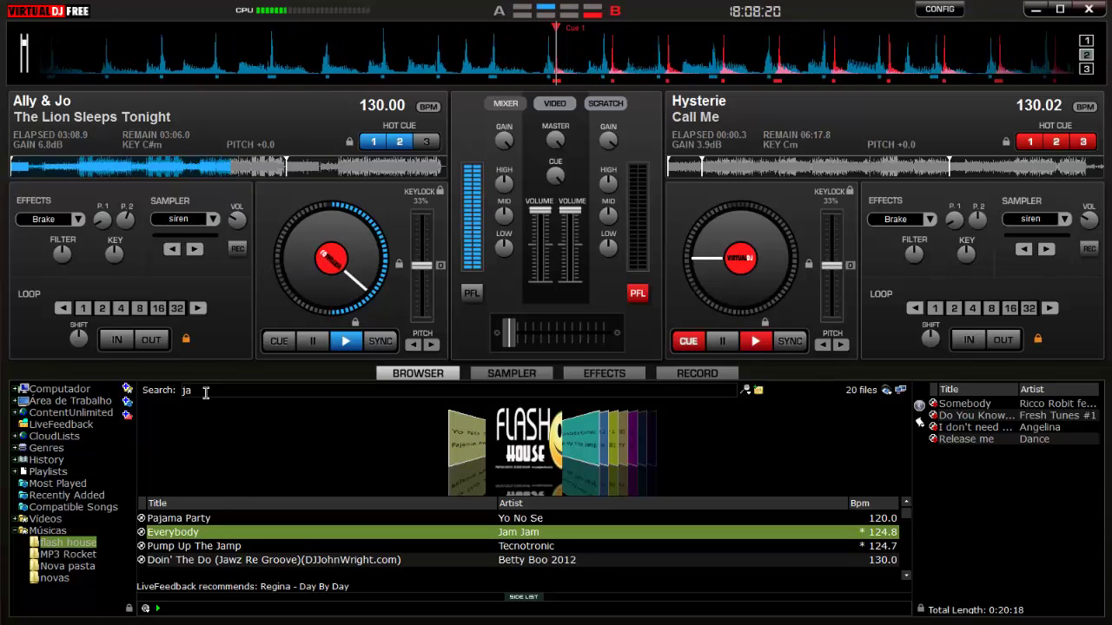
key("BackSpace")
key("BackSpace")
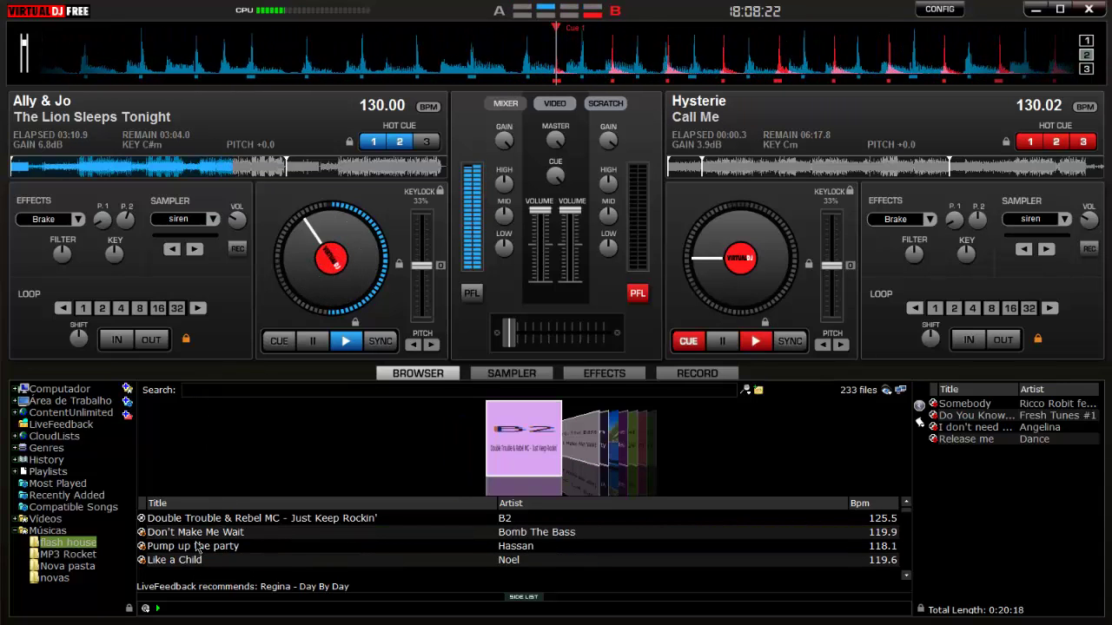
- Select Everybody by Jam Jam in the full flash house track list and collapse the folder tree
scroll(196, 556, "down", 5)
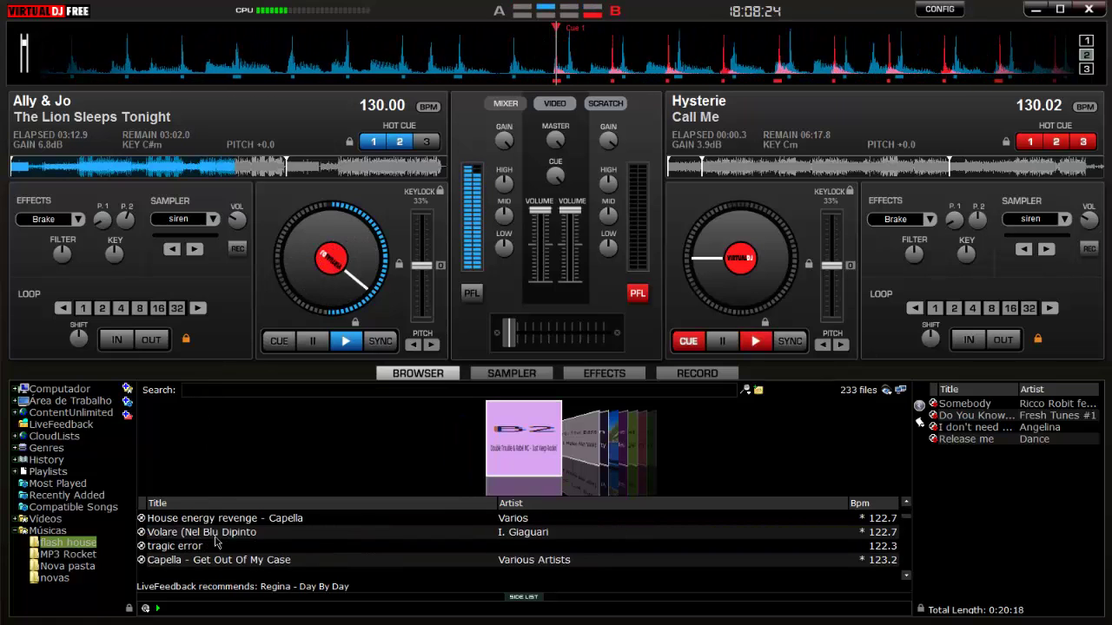
scroll(209, 546, "up", 5)
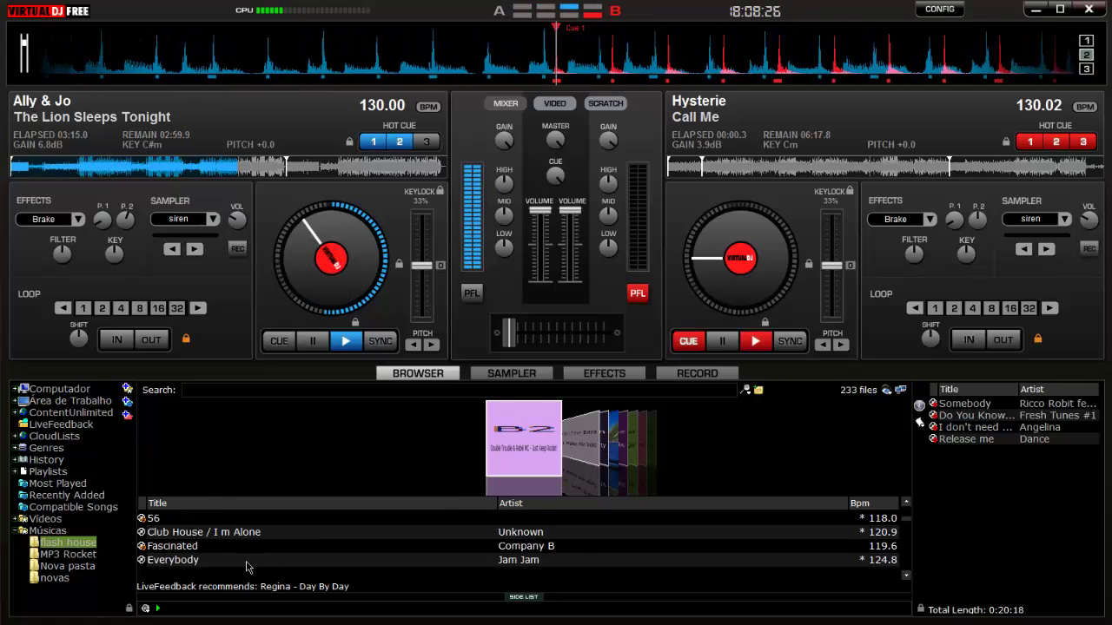
left_click(246, 562)
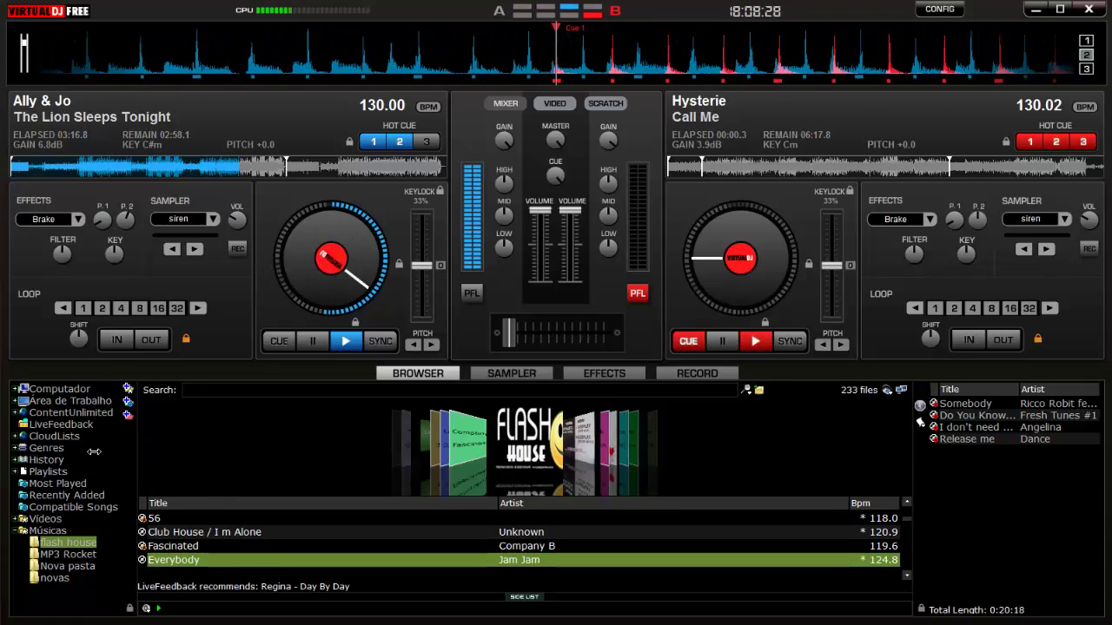
left_click_drag(94, 452, 4, 452)
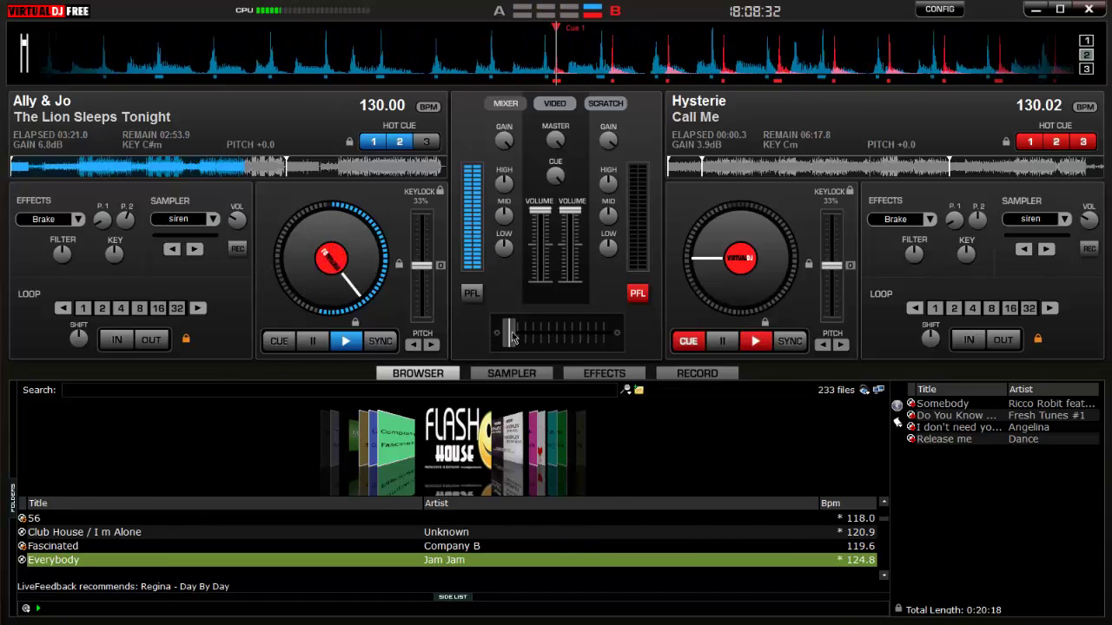
- Start Call Me on deck 2 with a brief downward pitch nudge while bringing the crossfader to about the centre
left_click_drag(512, 339, 525, 338)
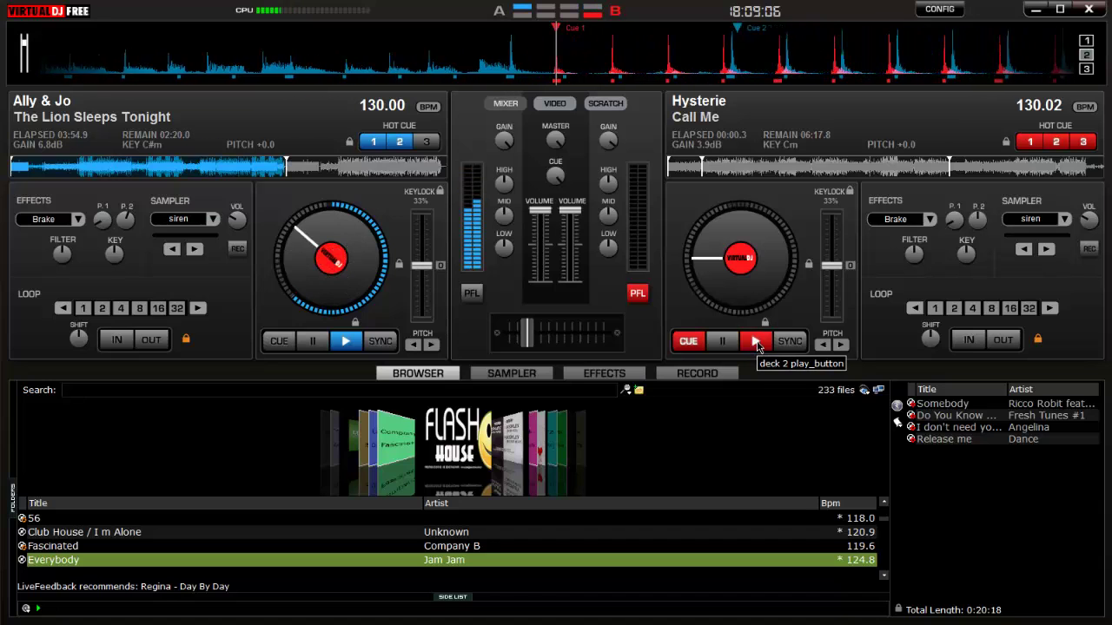
left_click(757, 343)
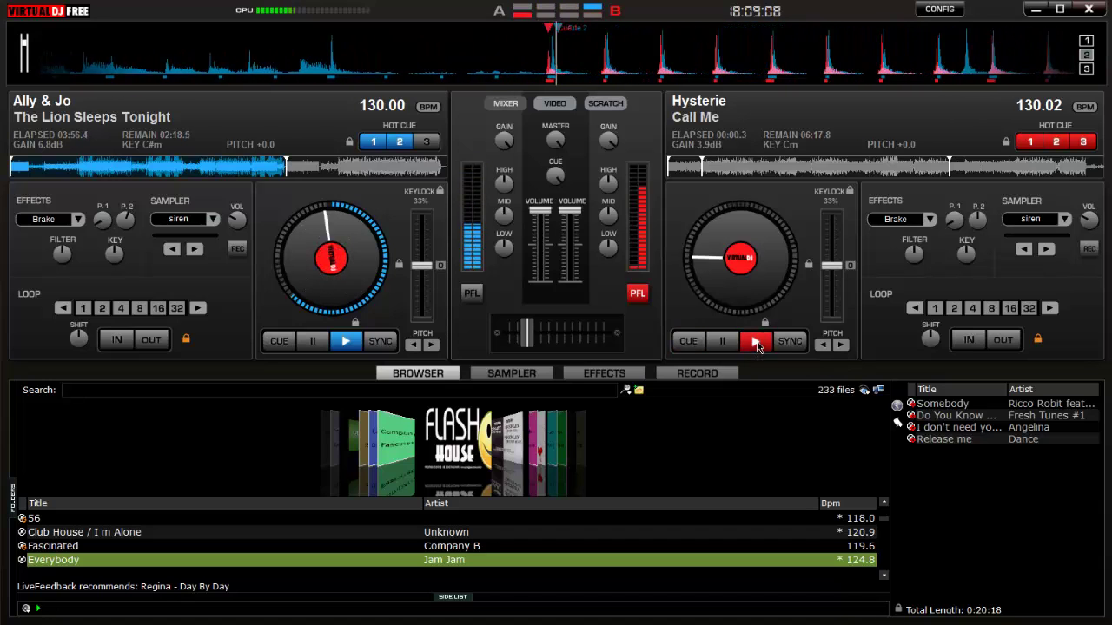
left_click(822, 345)
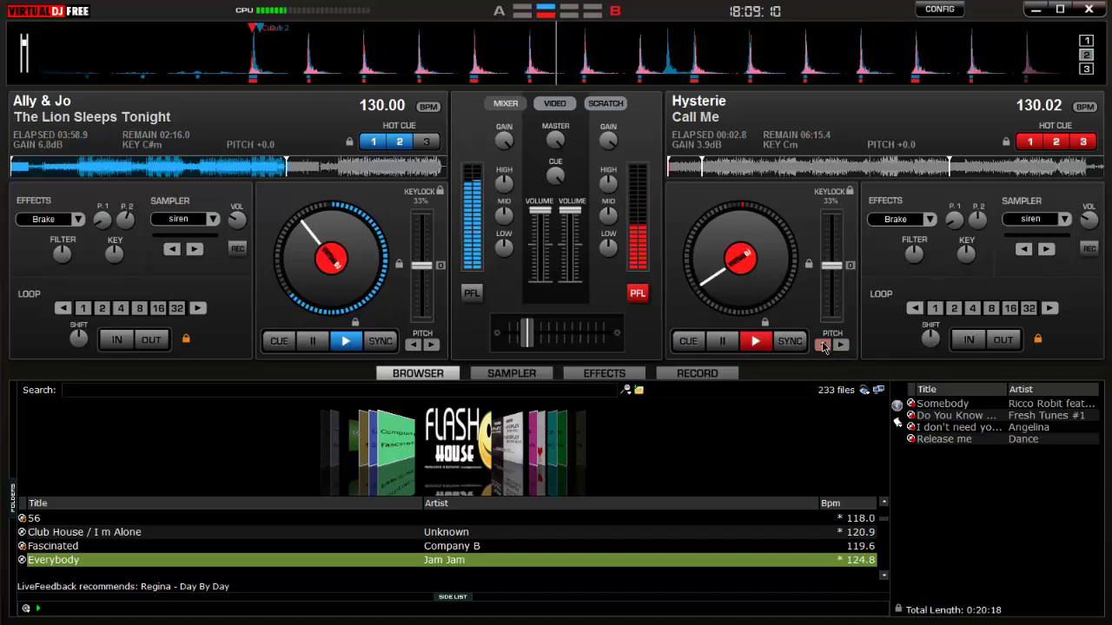
left_click_drag(527, 334, 547, 337)
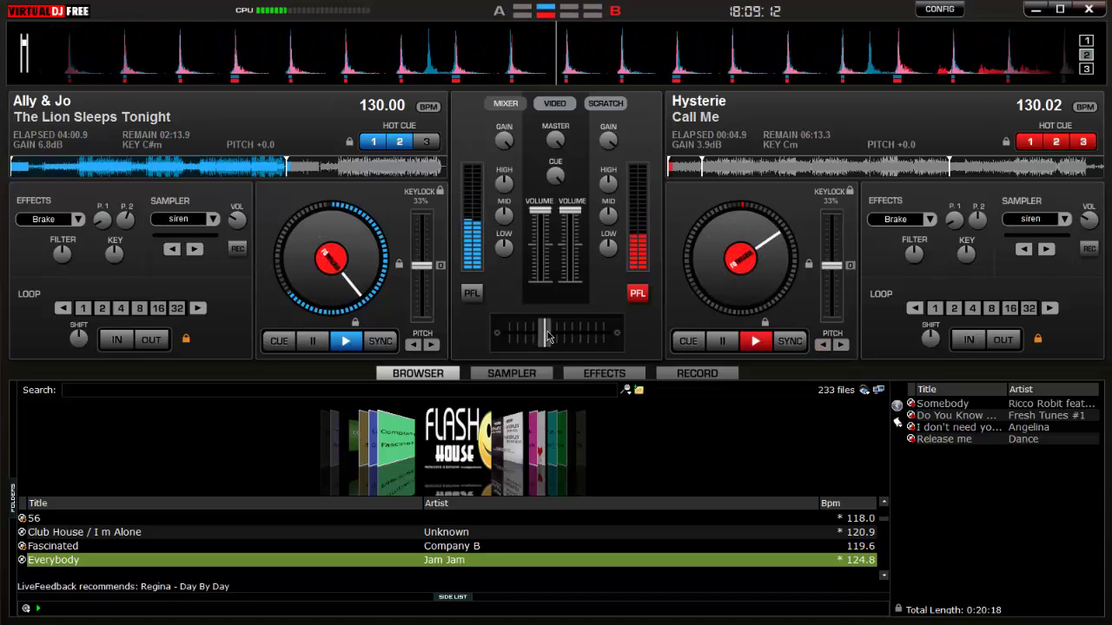
- Set an 8-beat loop on deck 1's The Lion Sleeps Tonight and move the crossfader slightly past centre toward deck 2
left_click(138, 311)
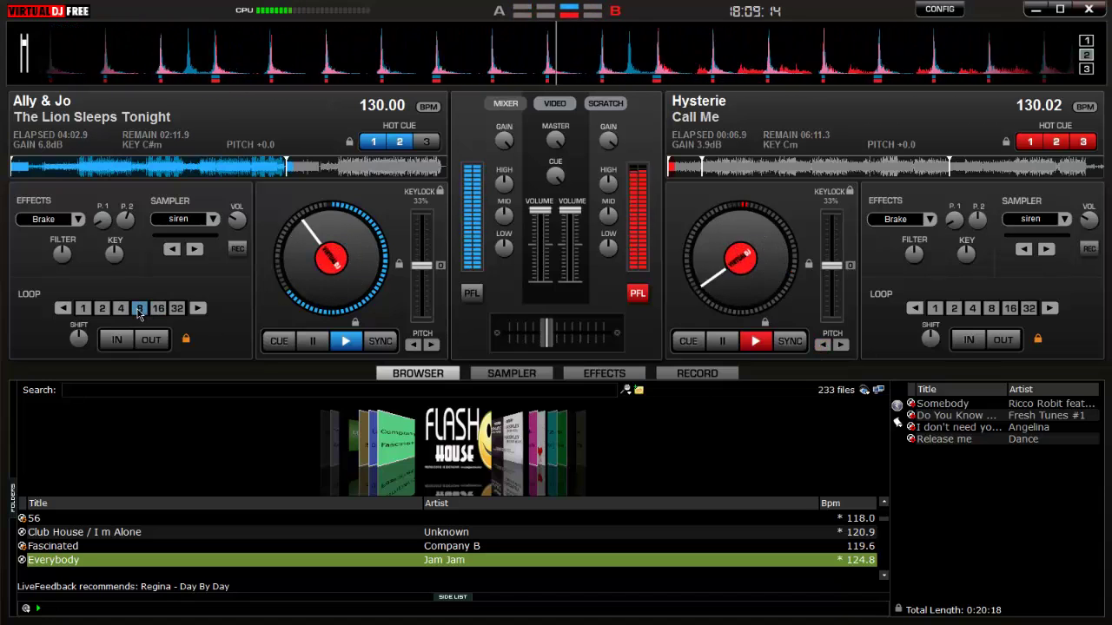
left_click(139, 309)
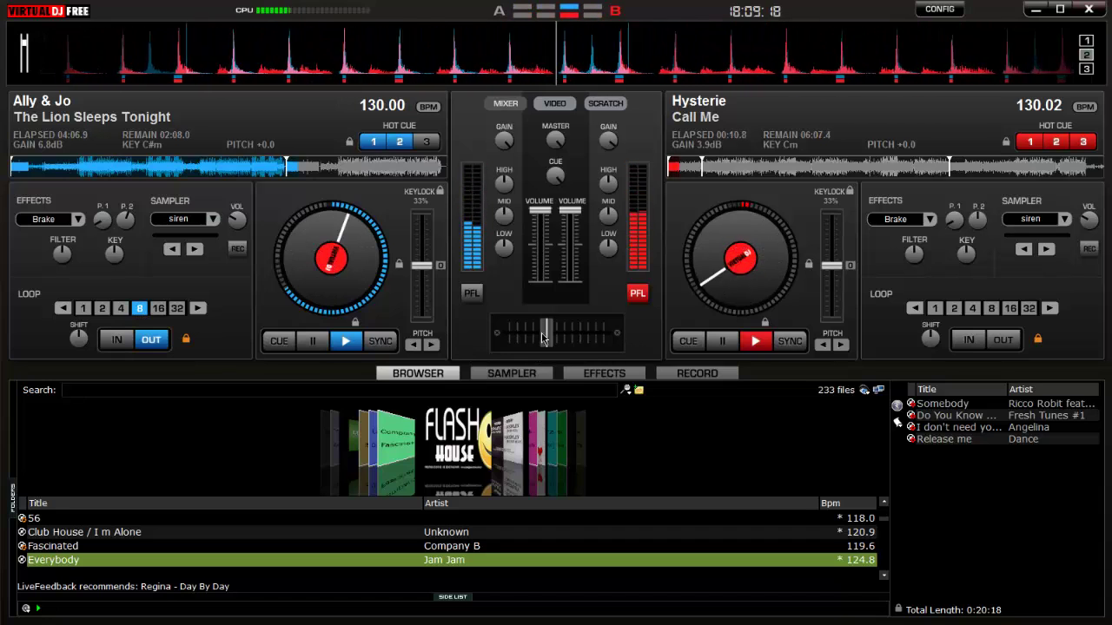
left_click_drag(544, 334, 562, 341)
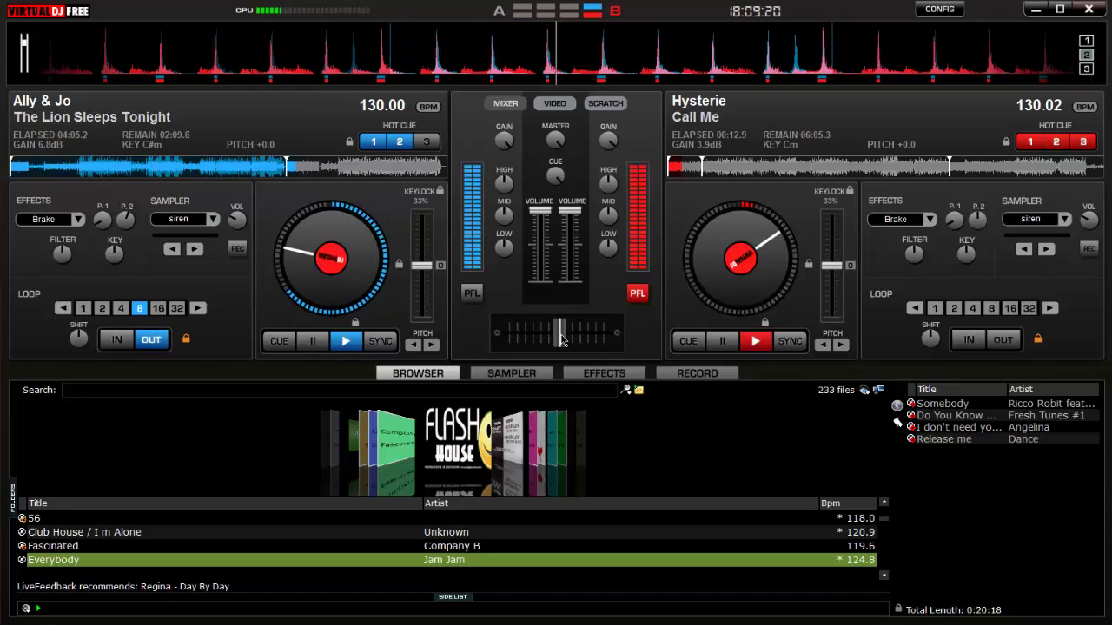
- Crossfade fully to deck 2 and pause The Lion Sleeps Tonight on deck 1
mouse_move(561, 341)
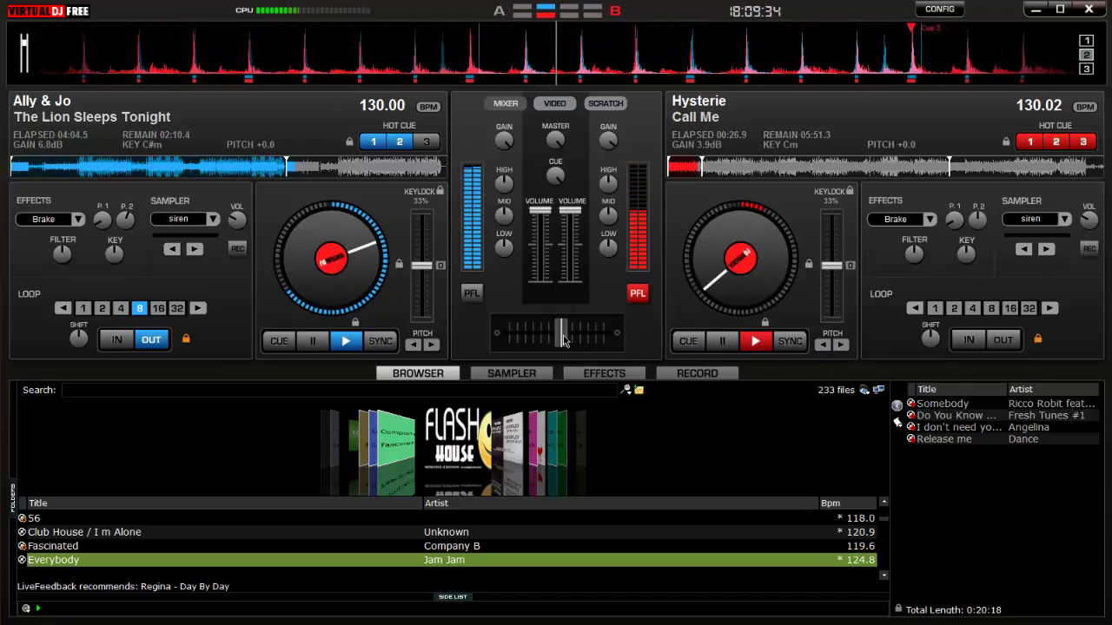
left_click_drag(563, 336, 632, 345)
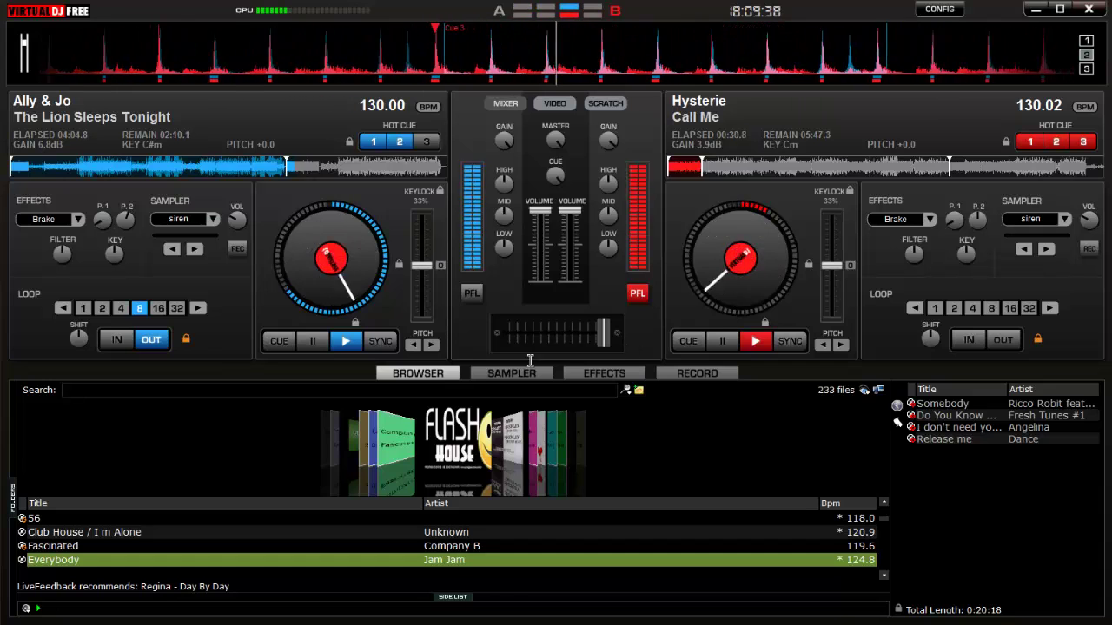
left_click(318, 345)
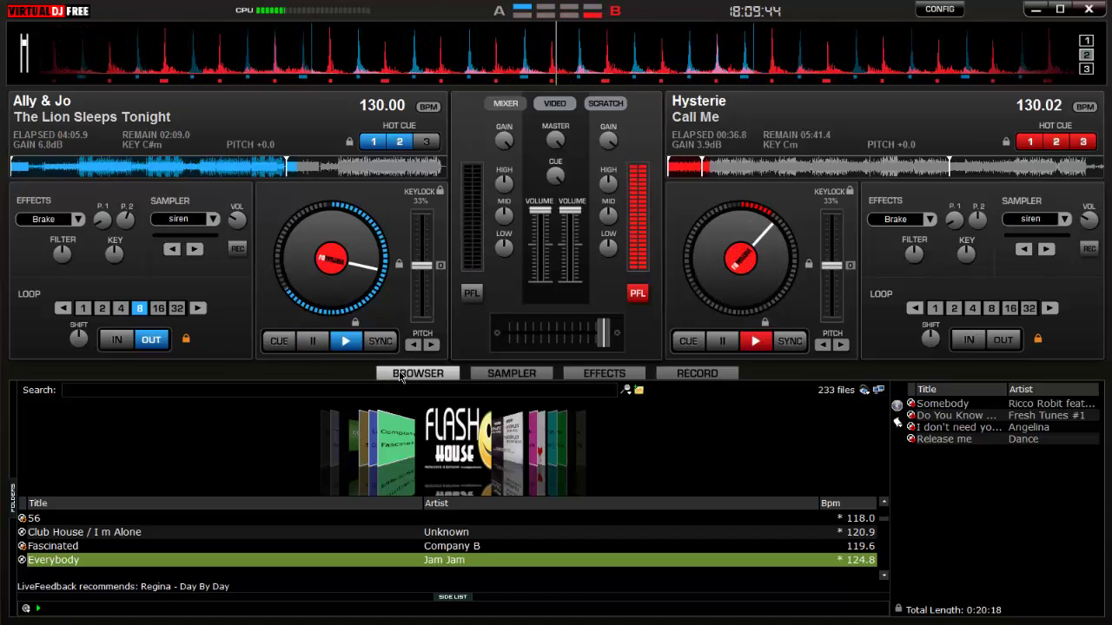
- Load Somebody by Ricco Robit feat. Anny from the side list onto deck 1, replacing The Lion Sleeps Tonight
left_click(954, 405)
key("Delete")
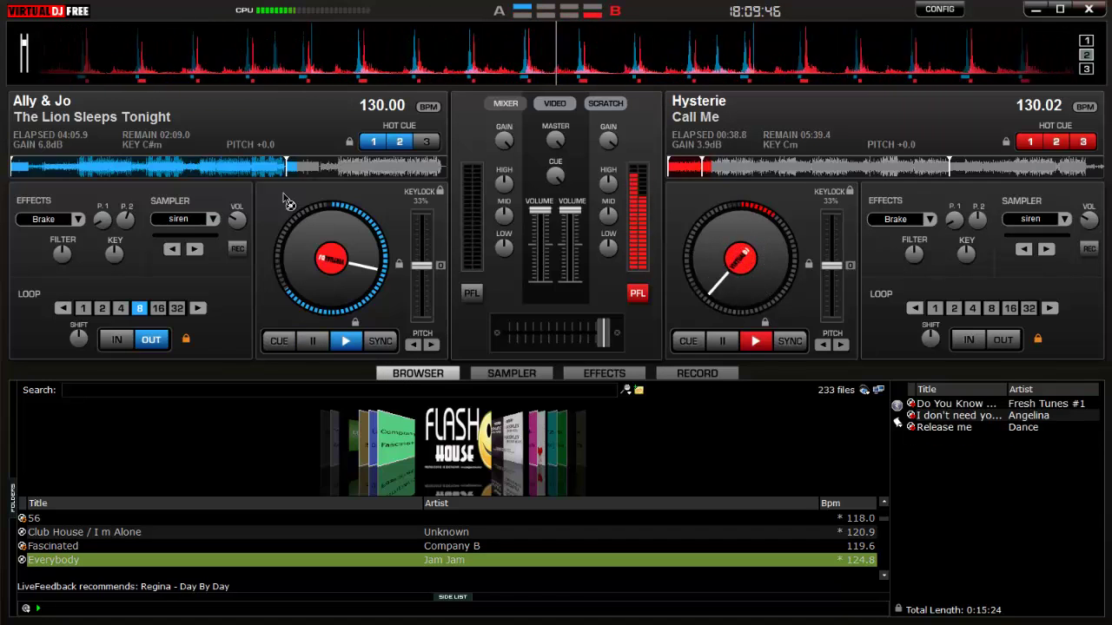
left_click_drag(195, 166, 194, 166)
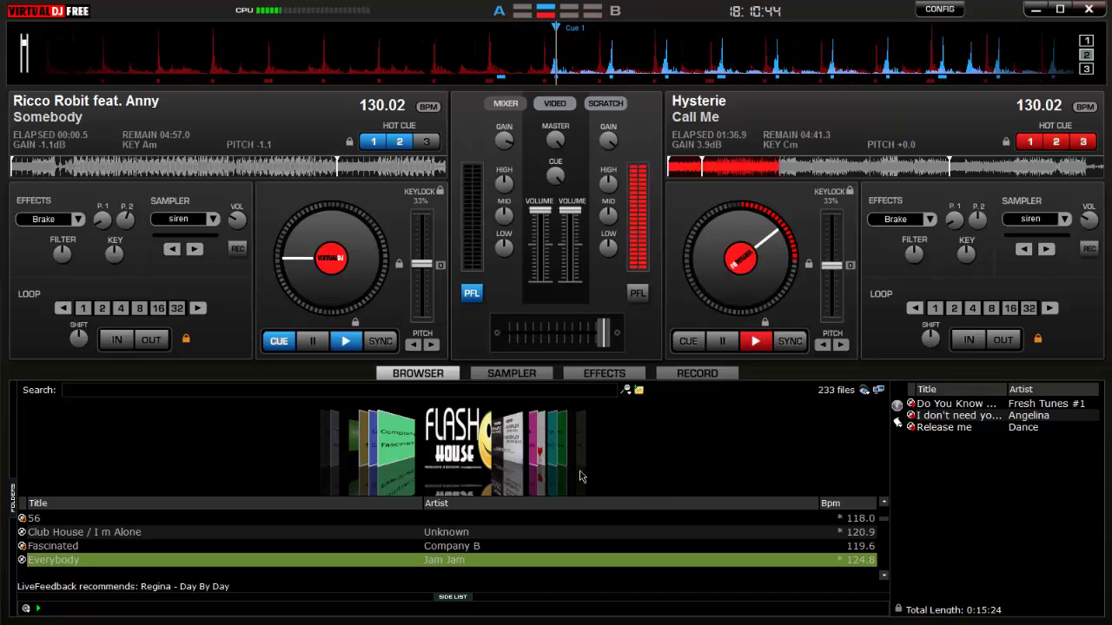
- Expand the side list pane beneath the track browser and enlarge it by shrinking the browser area
left_click(452, 597)
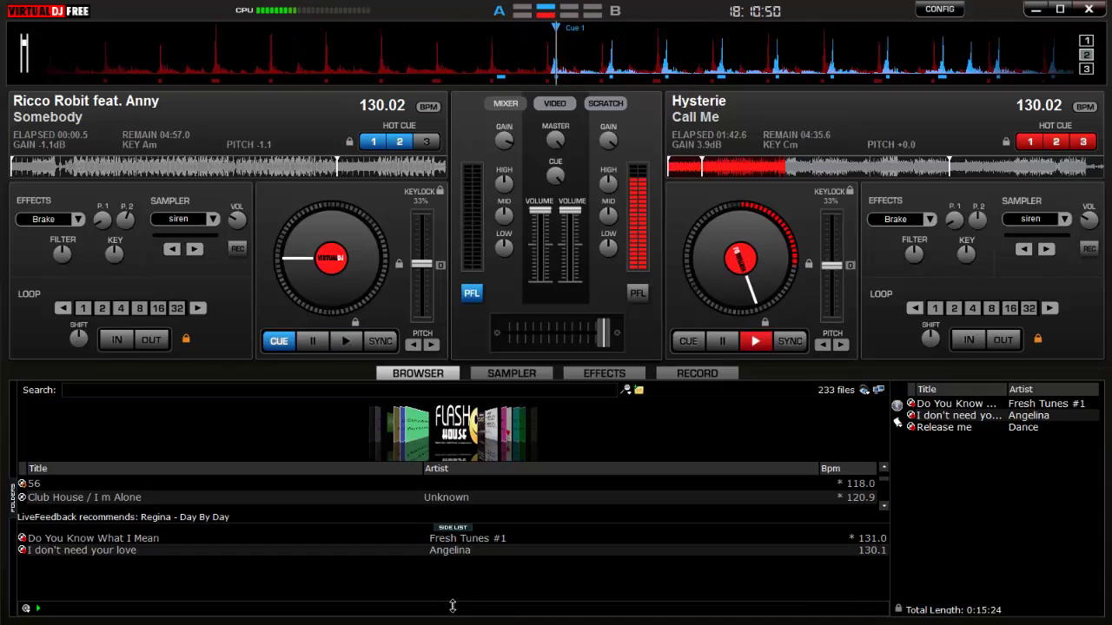
left_click(452, 603)
left_click_drag(451, 617, 465, 552)
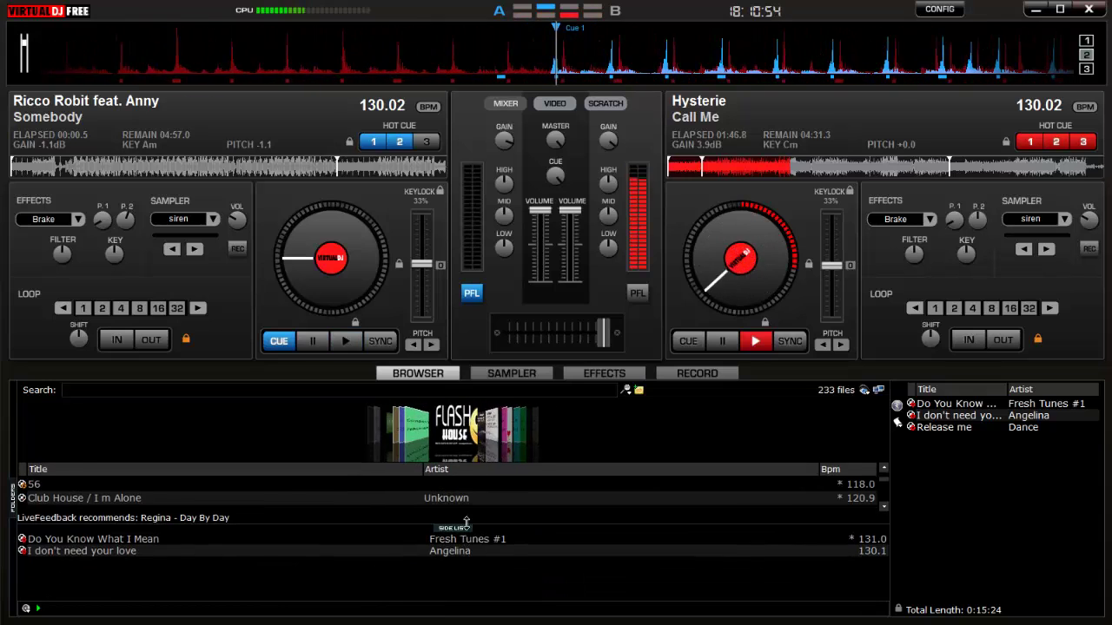
left_click_drag(467, 499, 474, 552)
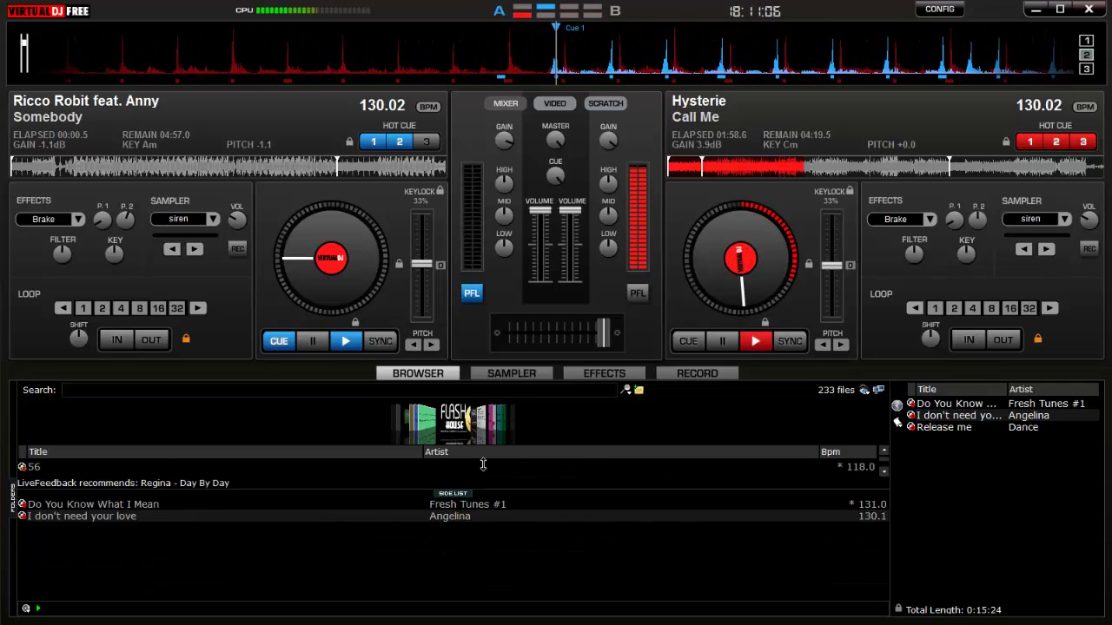
mouse_move(482, 464)
left_mouse_down()
mouse_move(486, 495)
mouse_move(487, 465)
left_mouse_up()
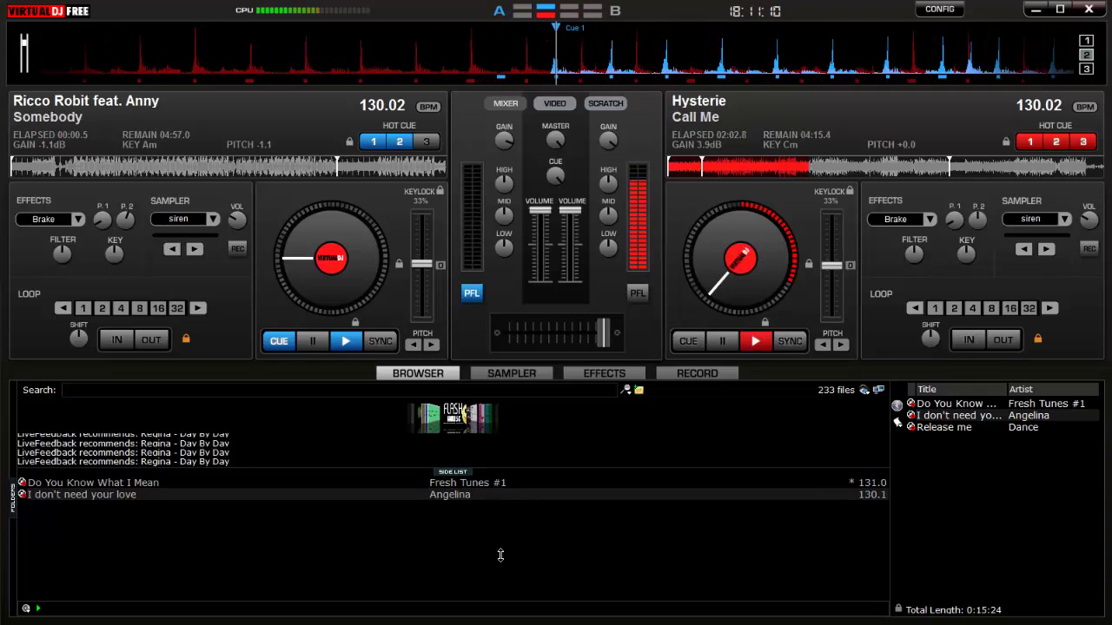
- Resize the side list pane beneath the track browser several times, finally collapsing it to restore the full track list
left_click_drag(501, 555, 509, 450)
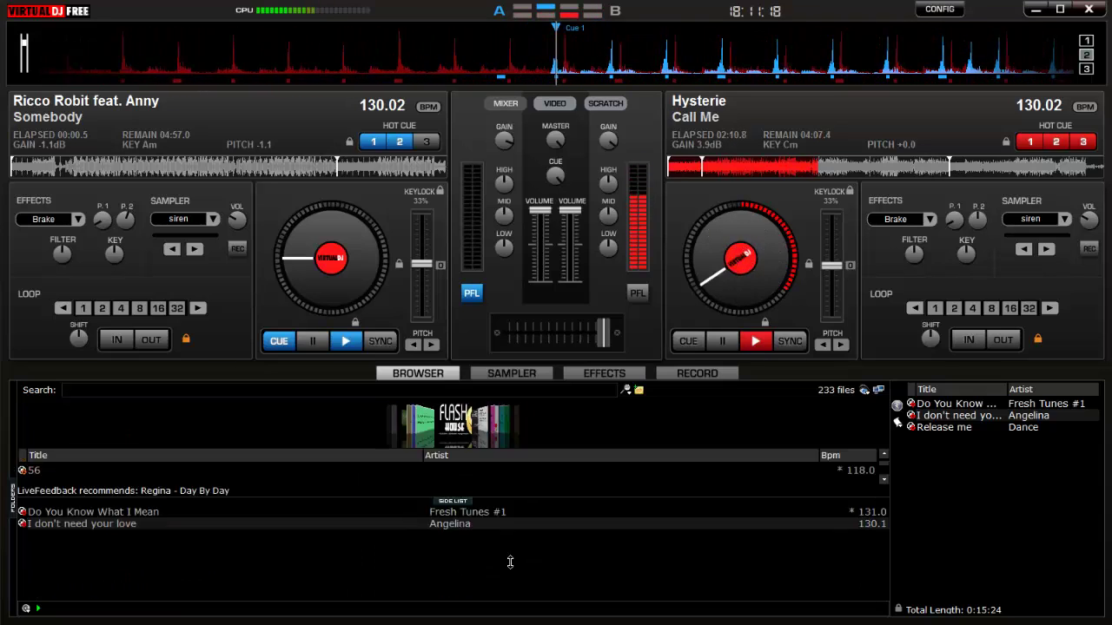
left_click_drag(515, 569, 515, 548)
left_click_drag(531, 587, 526, 478)
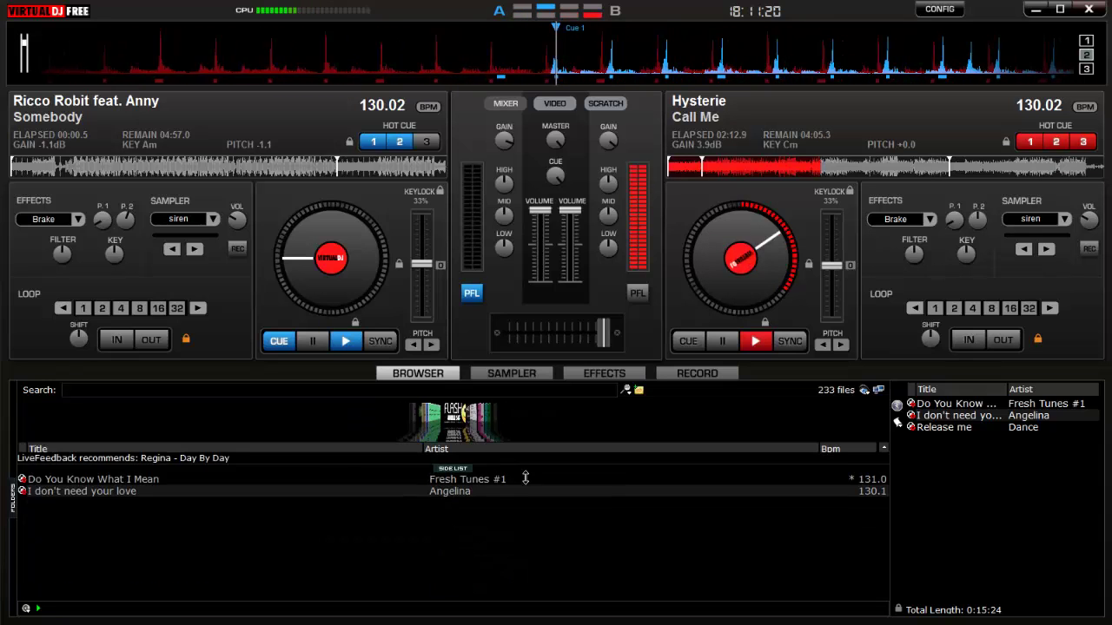
left_click_drag(522, 567, 519, 461)
left_click_drag(524, 587, 516, 474)
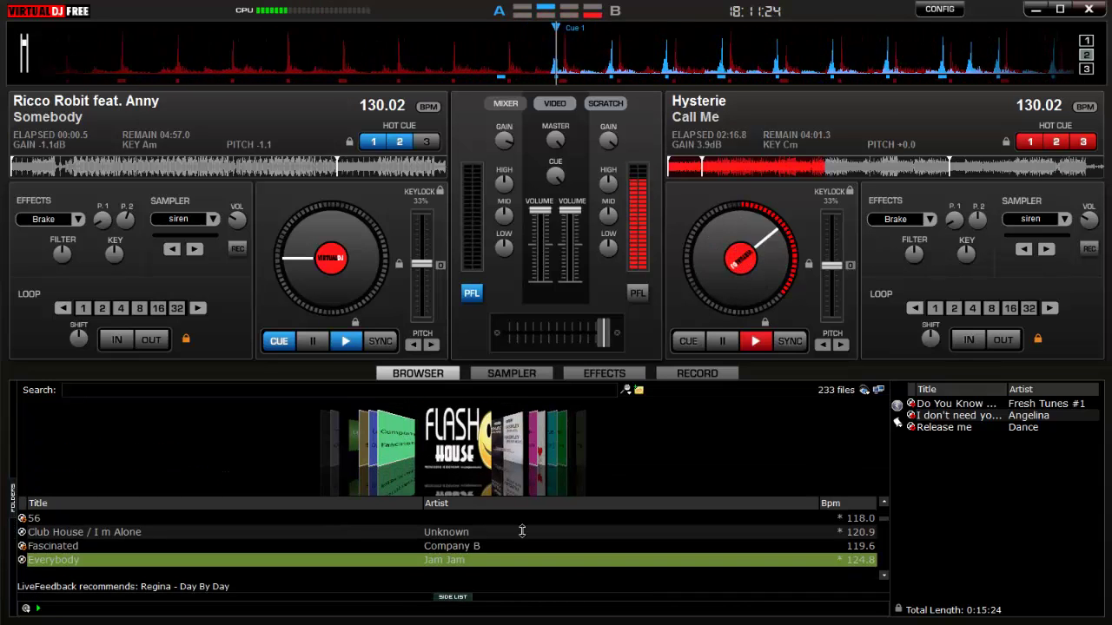
left_click_drag(525, 572, 552, 514)
mouse_move(559, 438)
left_mouse_down()
mouse_move(564, 453)
mouse_move(565, 441)
left_mouse_up()
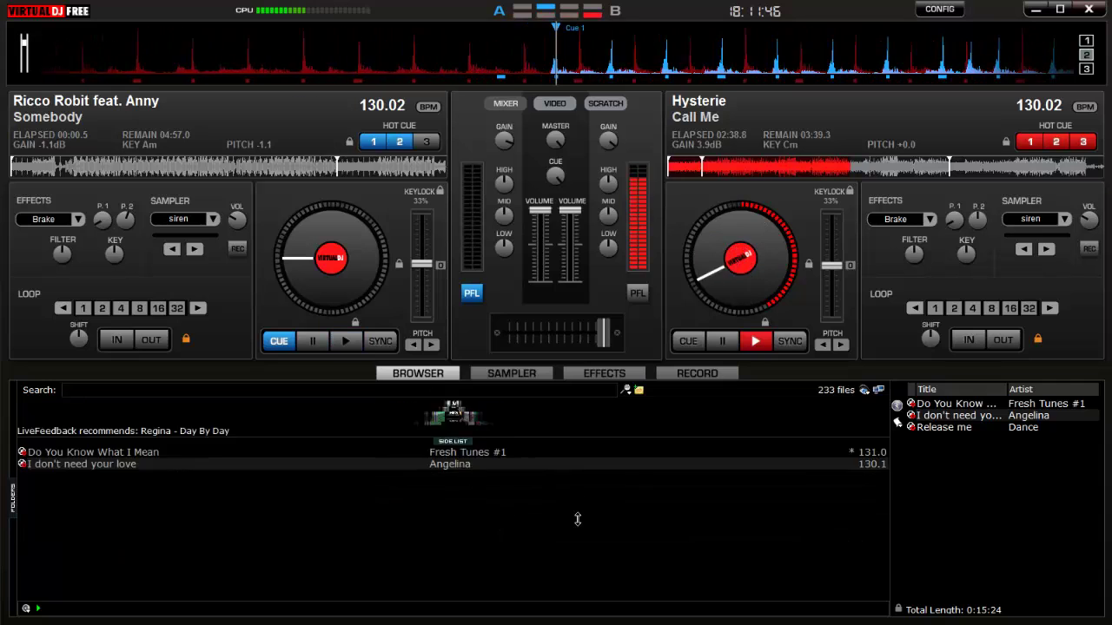
left_click_drag(586, 509, 585, 520)
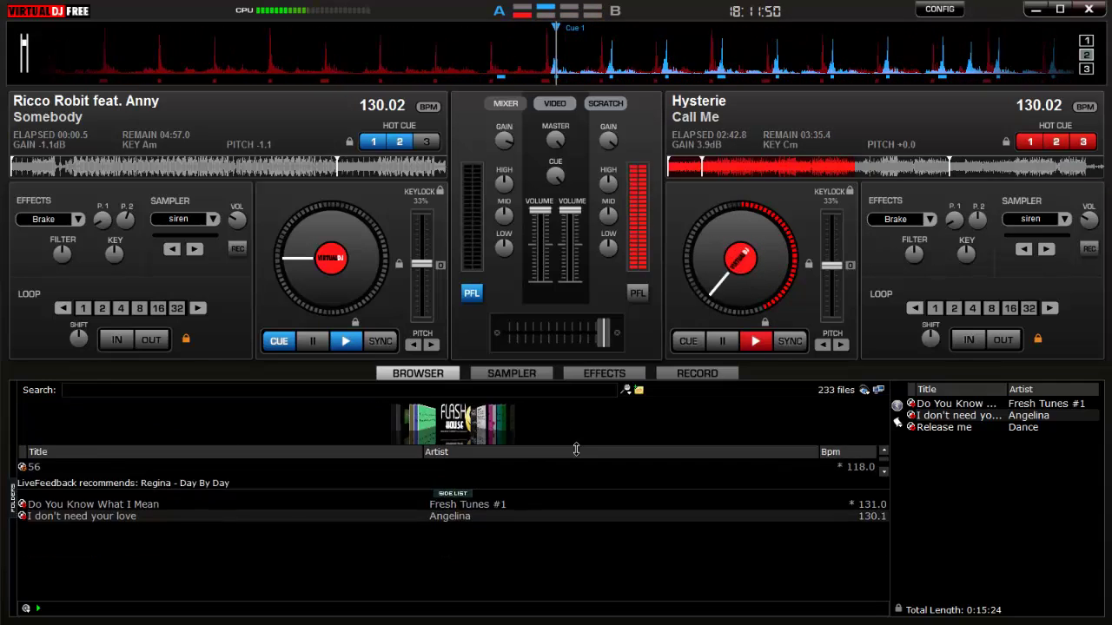
left_click_drag(576, 450, 566, 440)
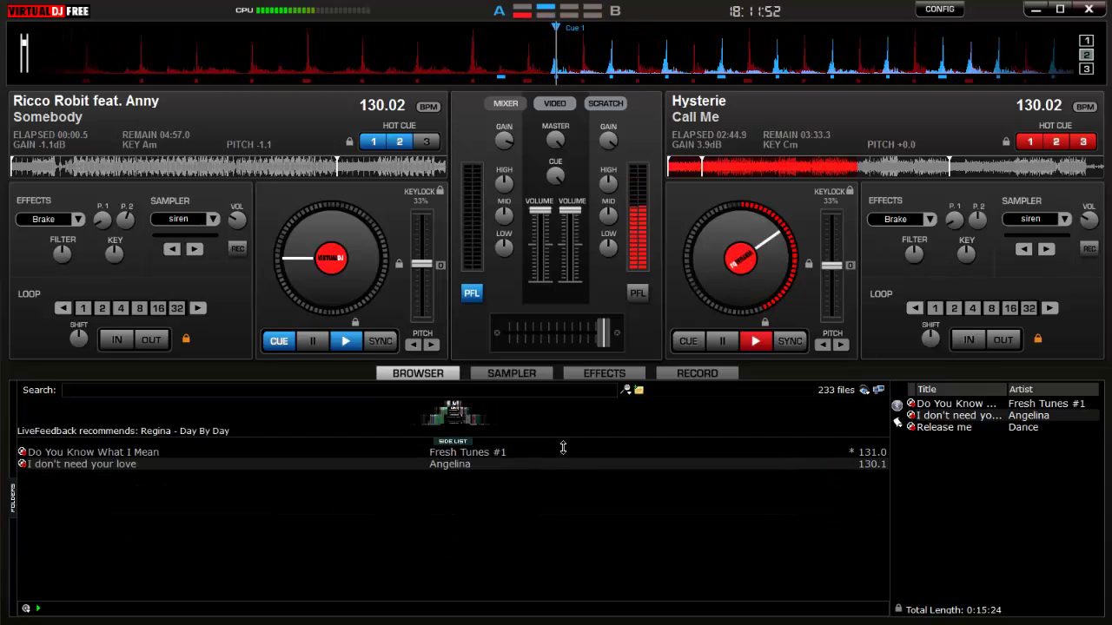
left_click_drag(569, 509, 565, 471)
left_click_drag(566, 416, 589, 600)
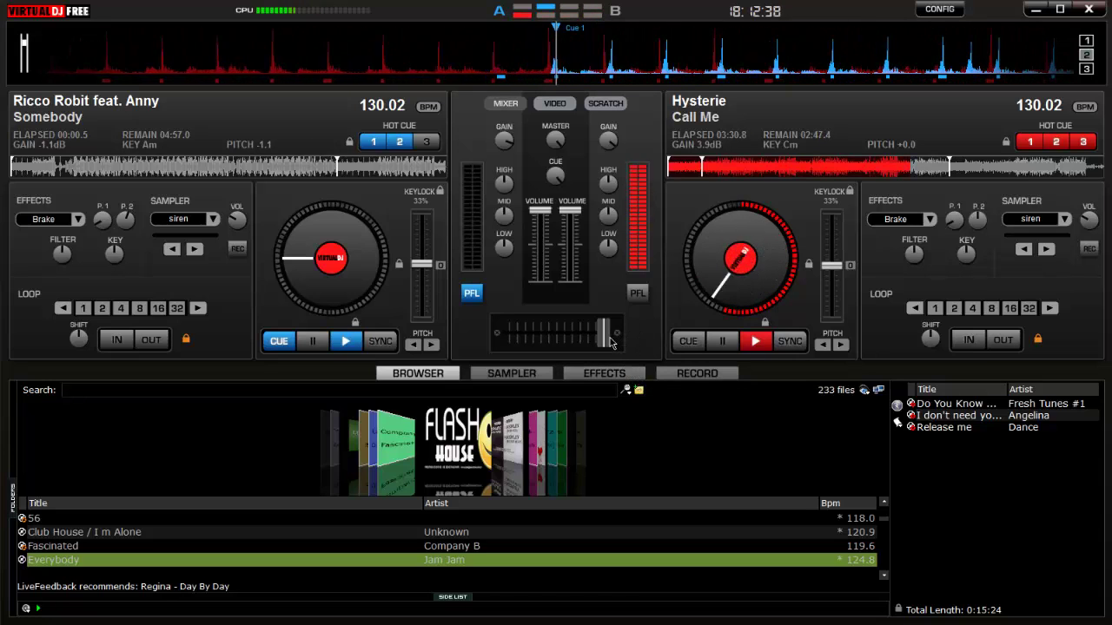
- Move the crossfader partway from deck 2 toward the centre and start Somebody on deck 1
left_click_drag(608, 344, 587, 346)
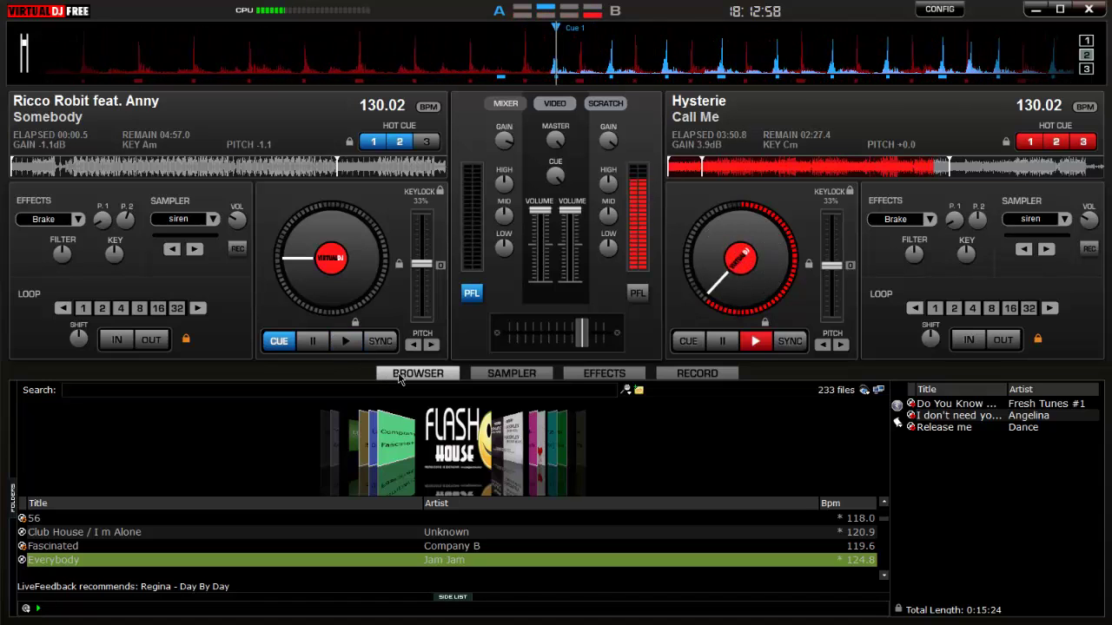
left_click(348, 342)
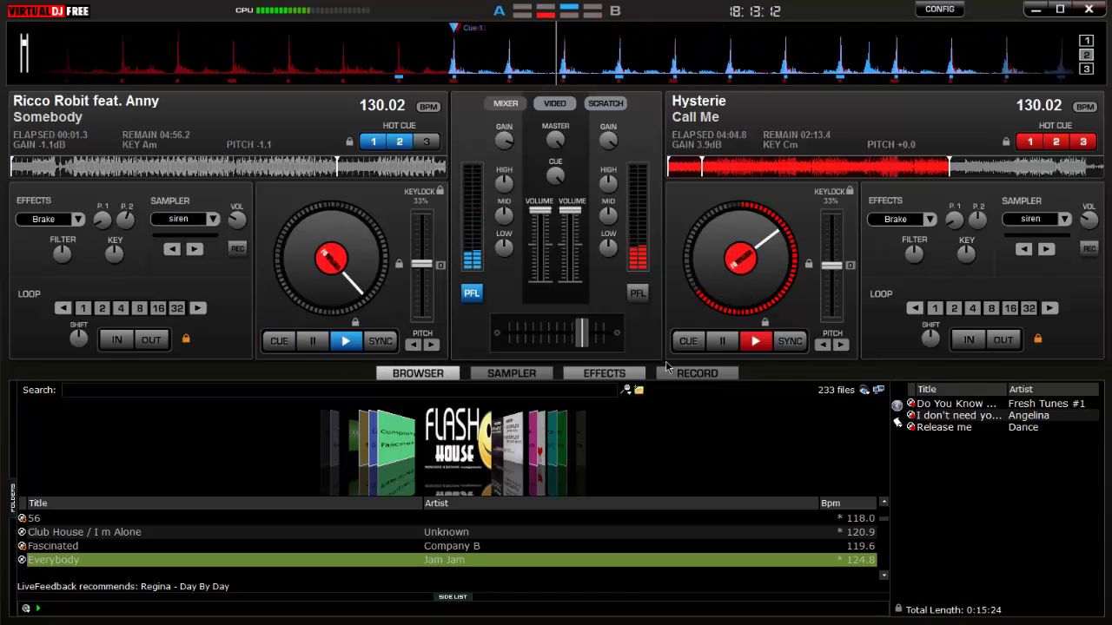
- Set an 8-beat loop on deck 2's Call Me and gradually crossfade fully to deck 1
left_click(991, 309)
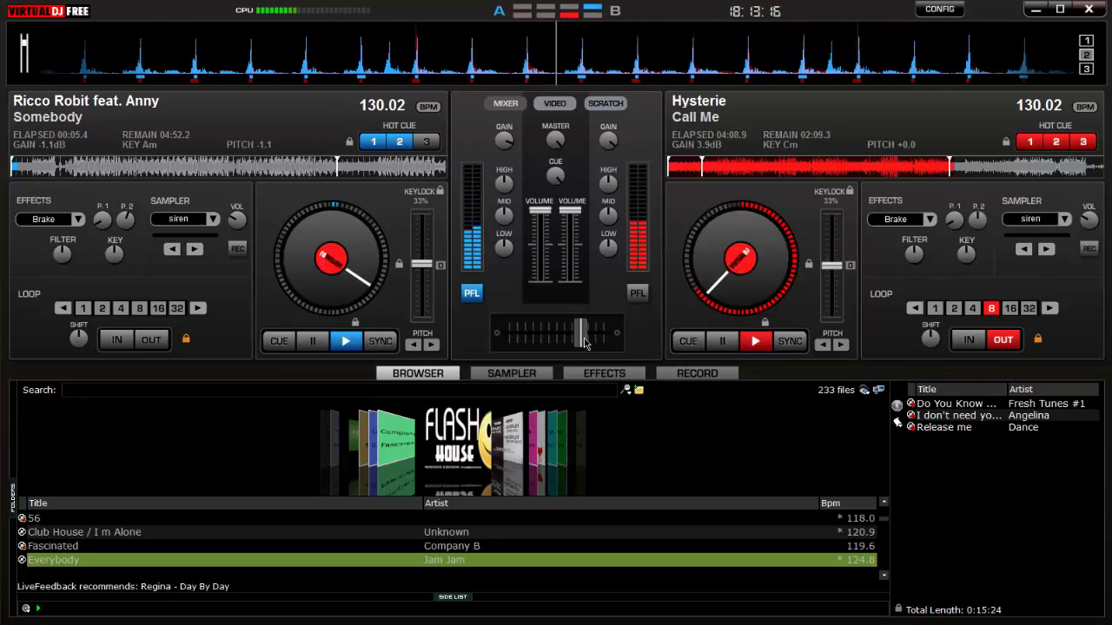
left_click_drag(589, 342, 577, 343)
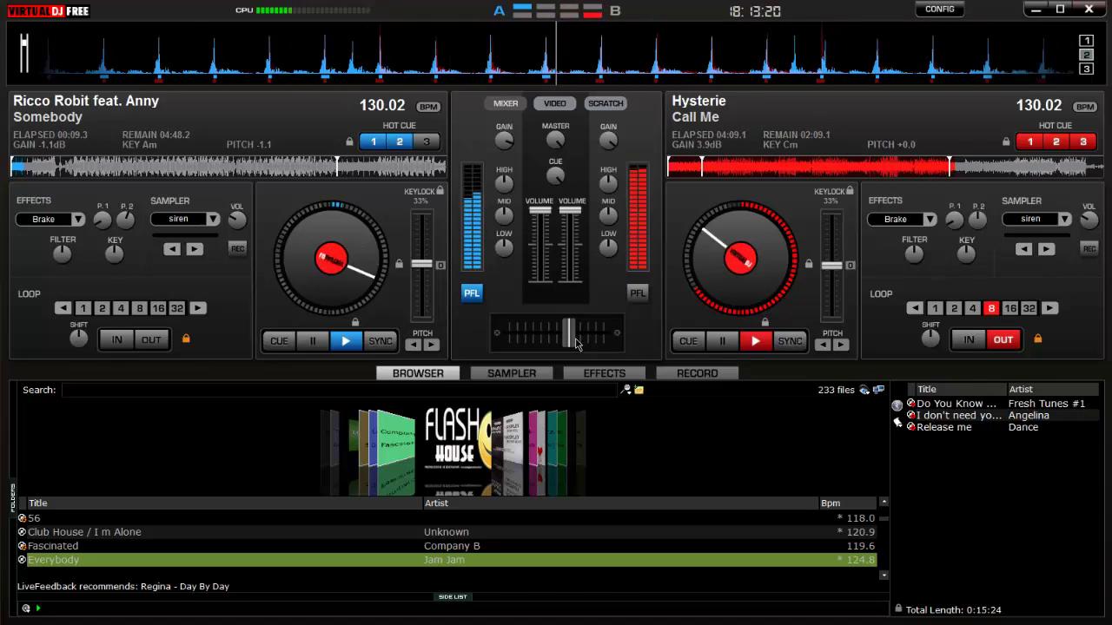
left_click_drag(575, 344, 510, 340)
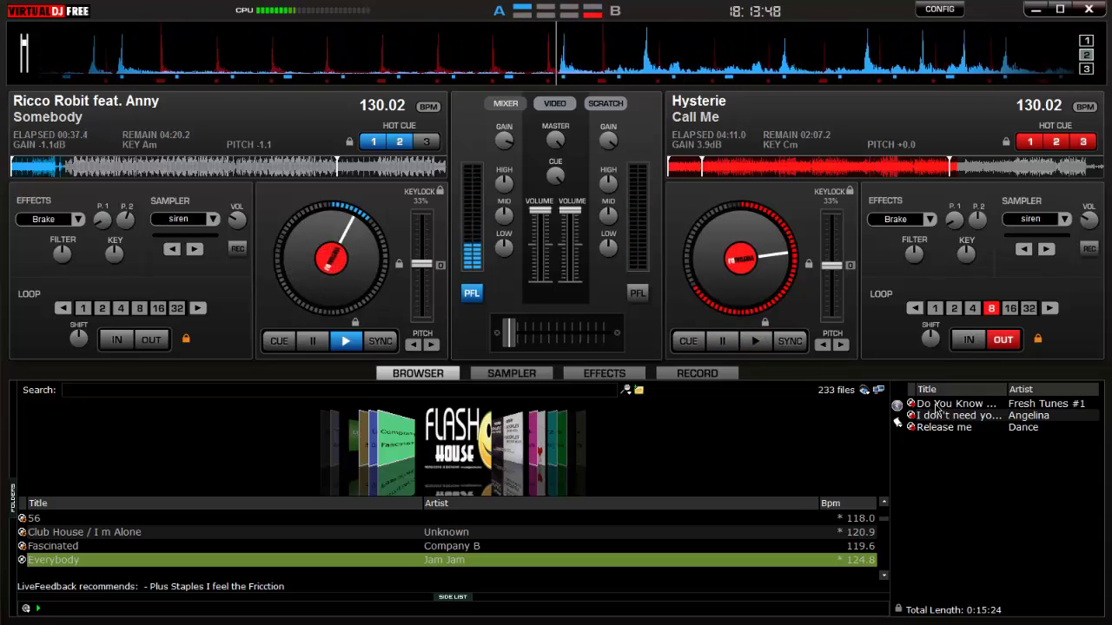
- Load Do You Know What I Mean from the side list onto deck 2 and sync it to deck 1's tempo
left_click_drag(938, 411, 762, 293)
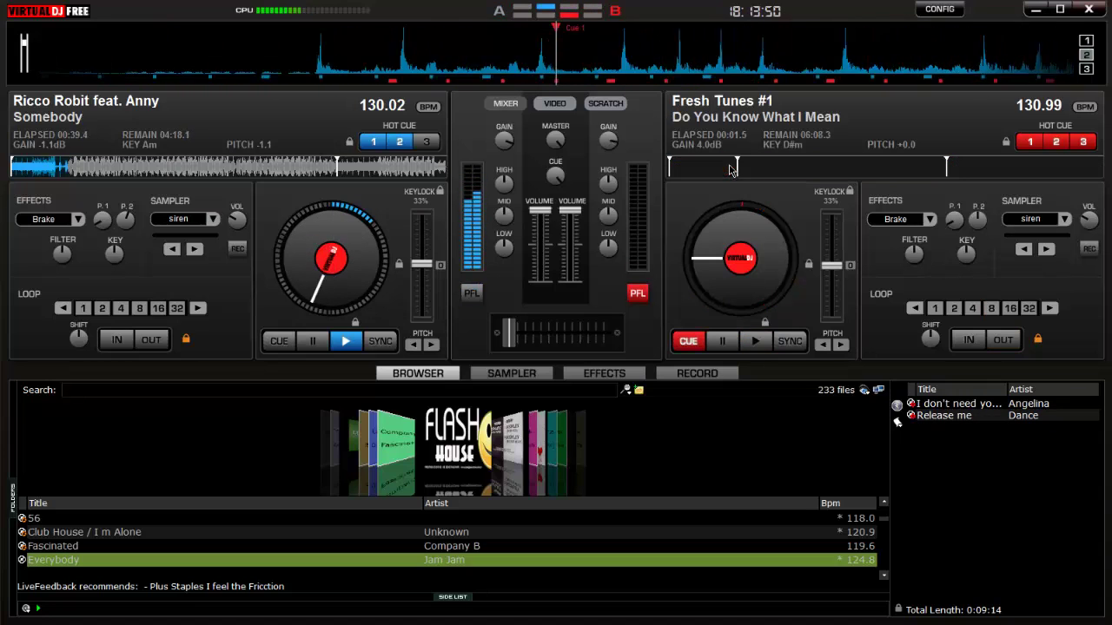
left_click(789, 340)
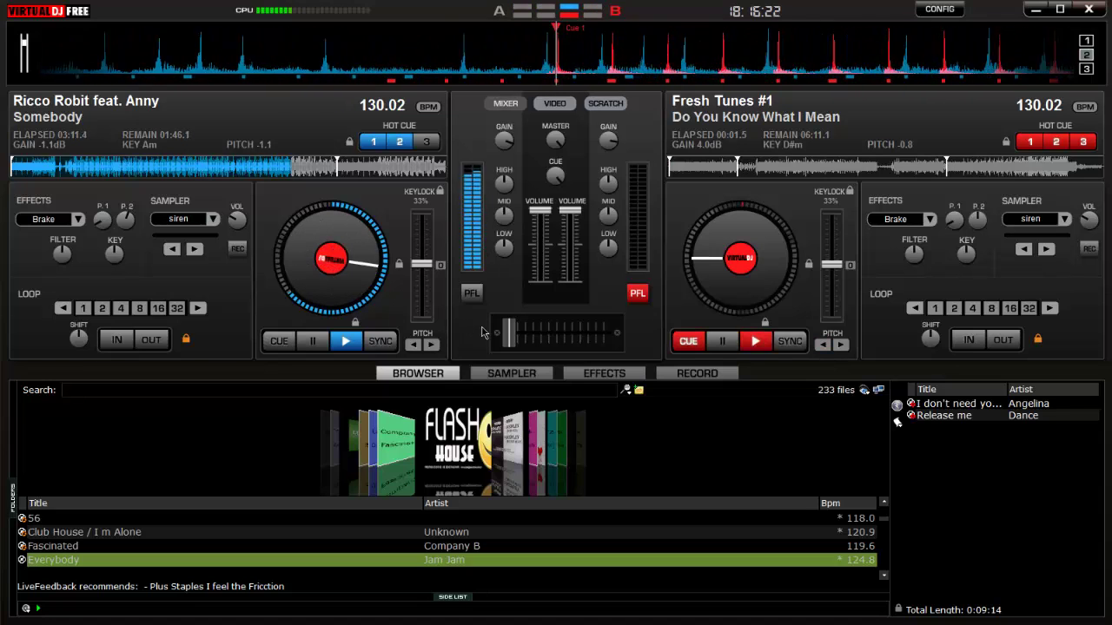
- Move the crossfader partway from deck 1 toward the centre and start Do You Know What I Mean on deck 2
left_click_drag(512, 337, 563, 337)
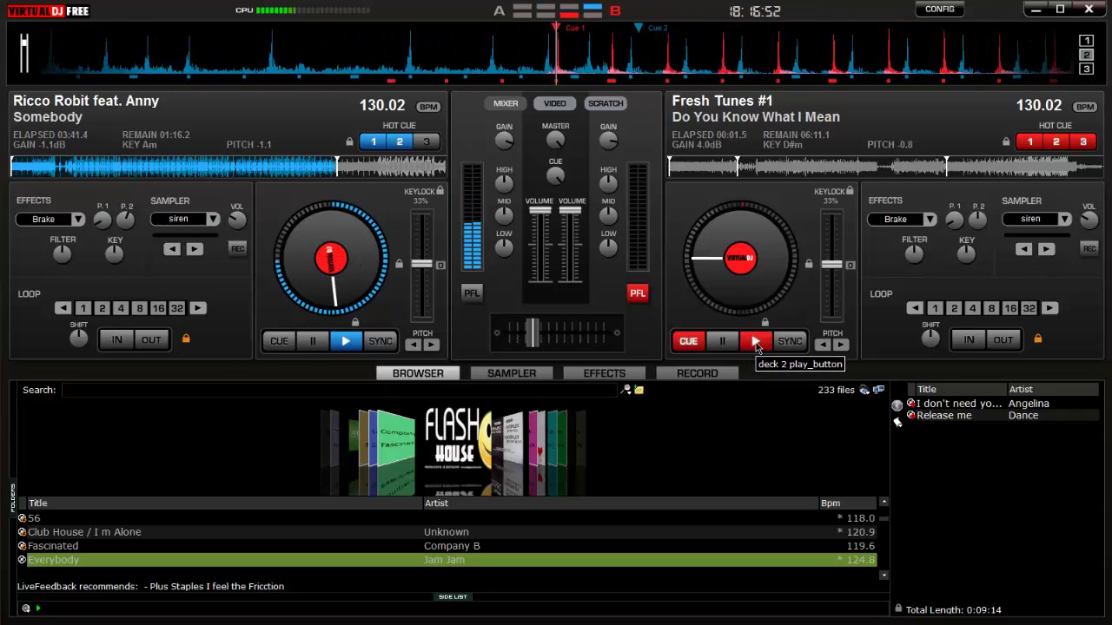
left_click(755, 343)
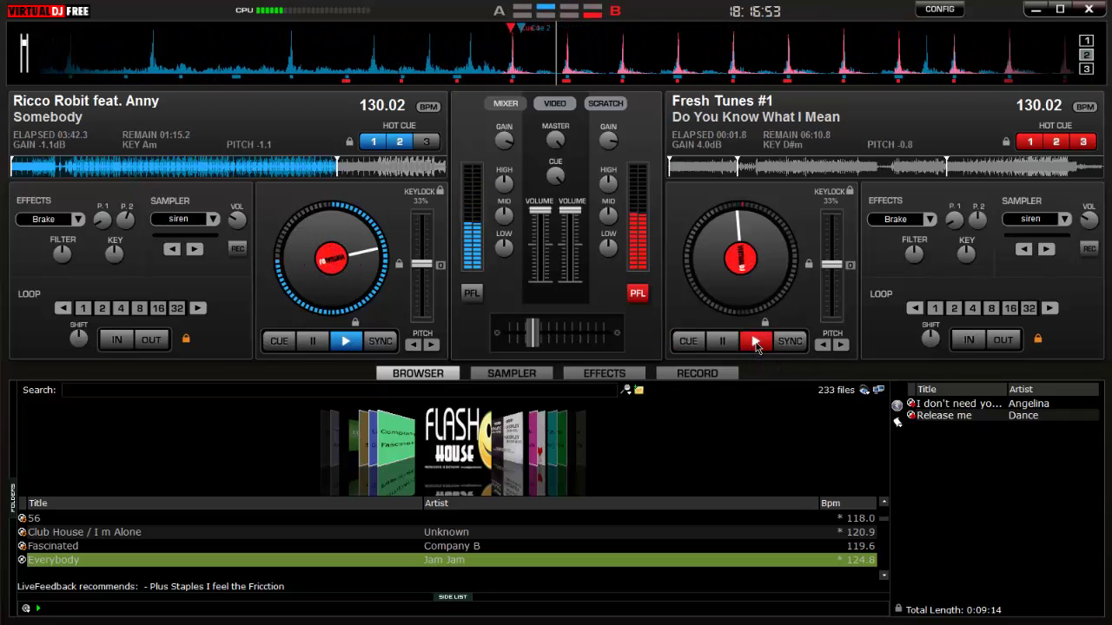
- Set an 8-beat loop on deck 1's Somebody and crossfade in stages fully to deck 2
left_click(140, 310)
left_click_drag(534, 331, 560, 338)
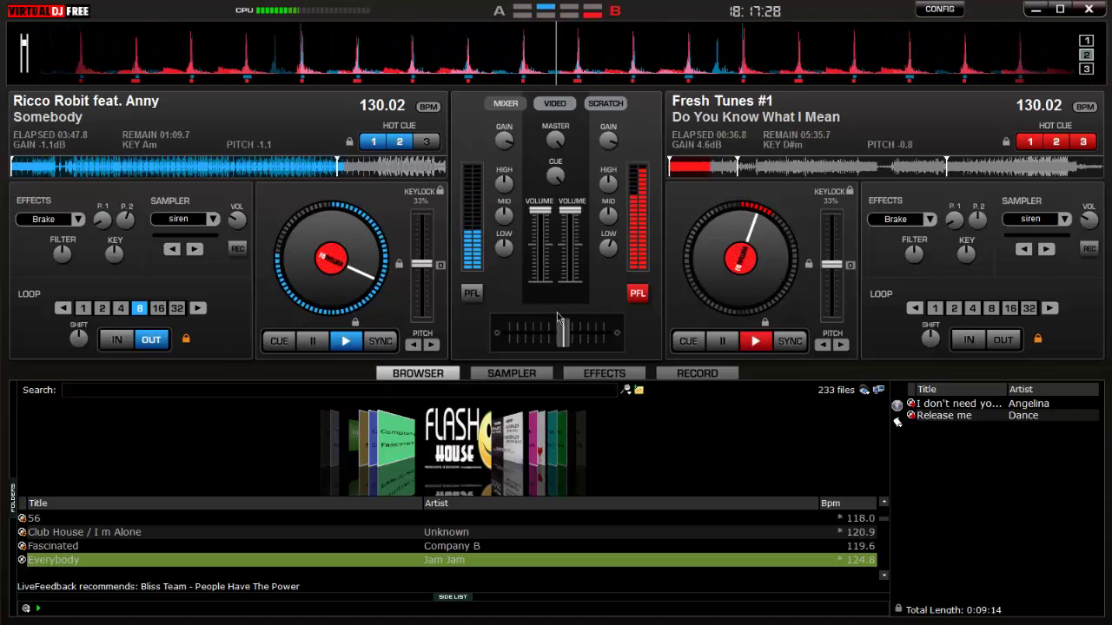
left_click_drag(564, 331, 575, 332)
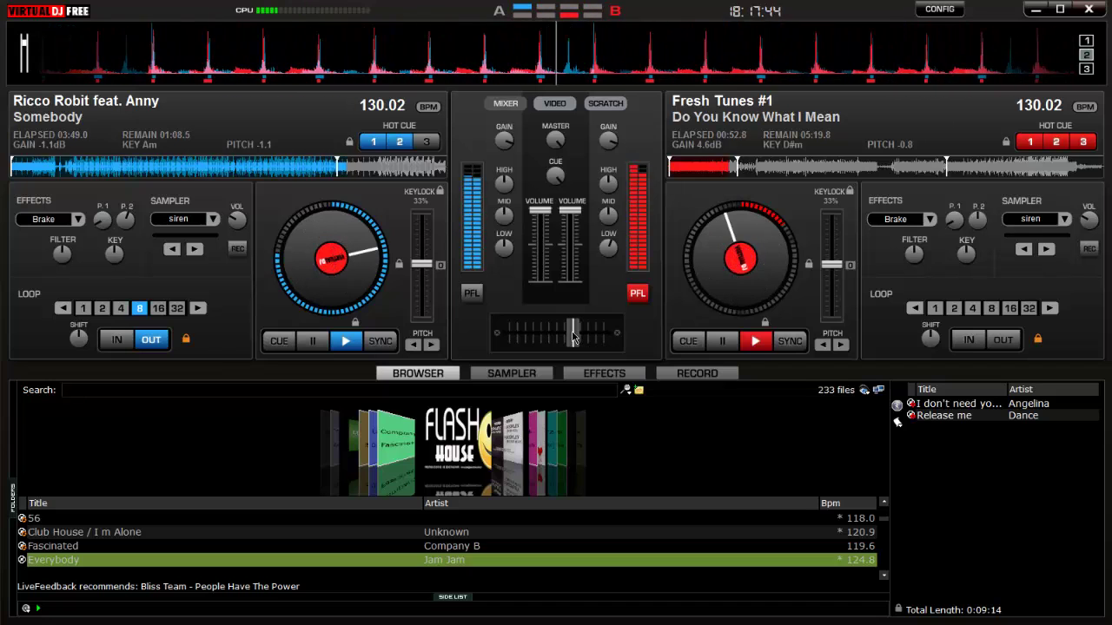
mouse_move(576, 338)
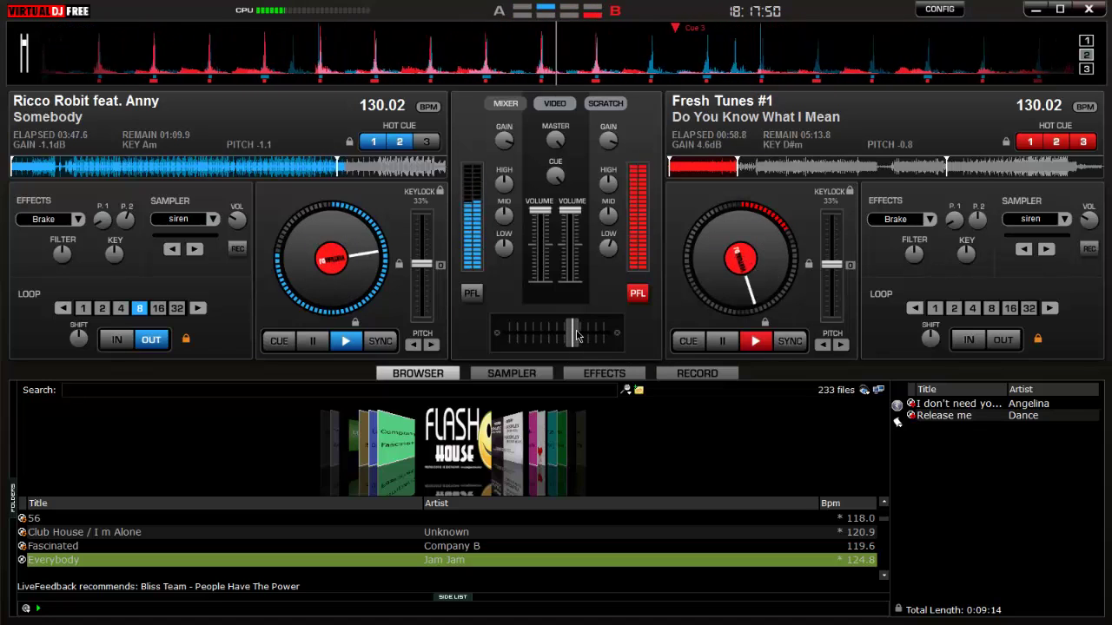
left_click_drag(576, 337, 627, 333)
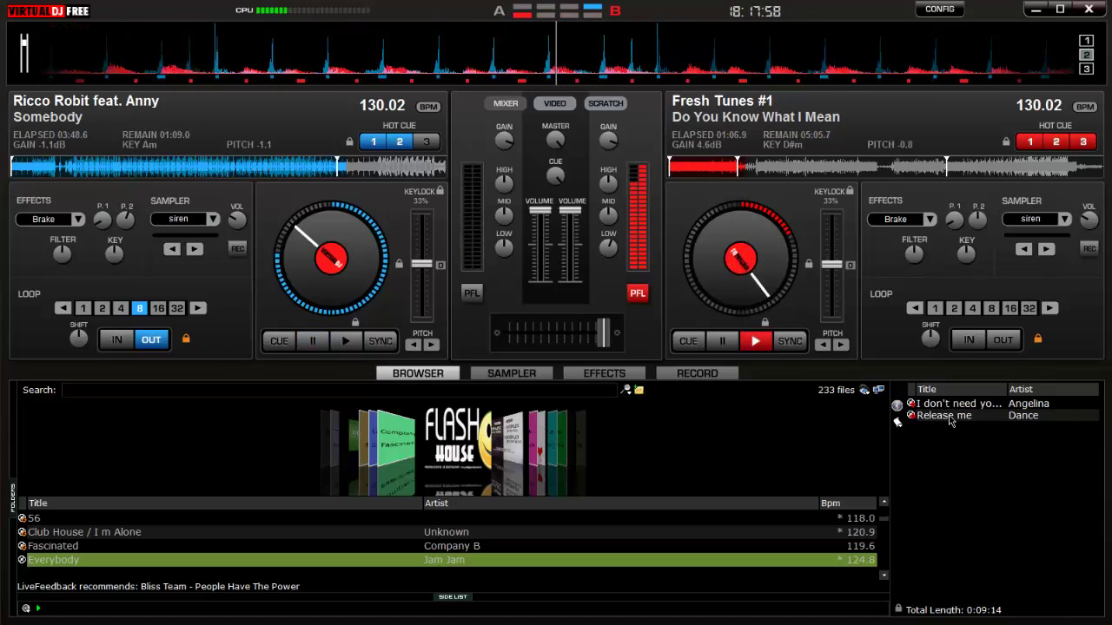
- Load I don't need your love from the side list onto deck 1 and sync it to deck 2's tempo
left_click_drag(955, 404, 190, 192)
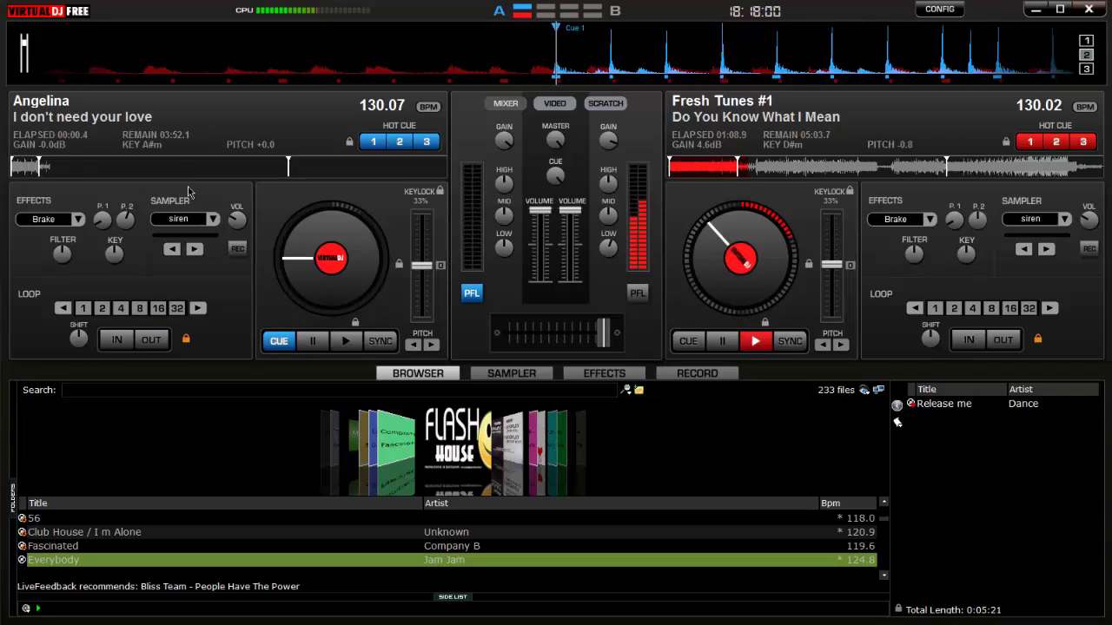
left_click(382, 341)
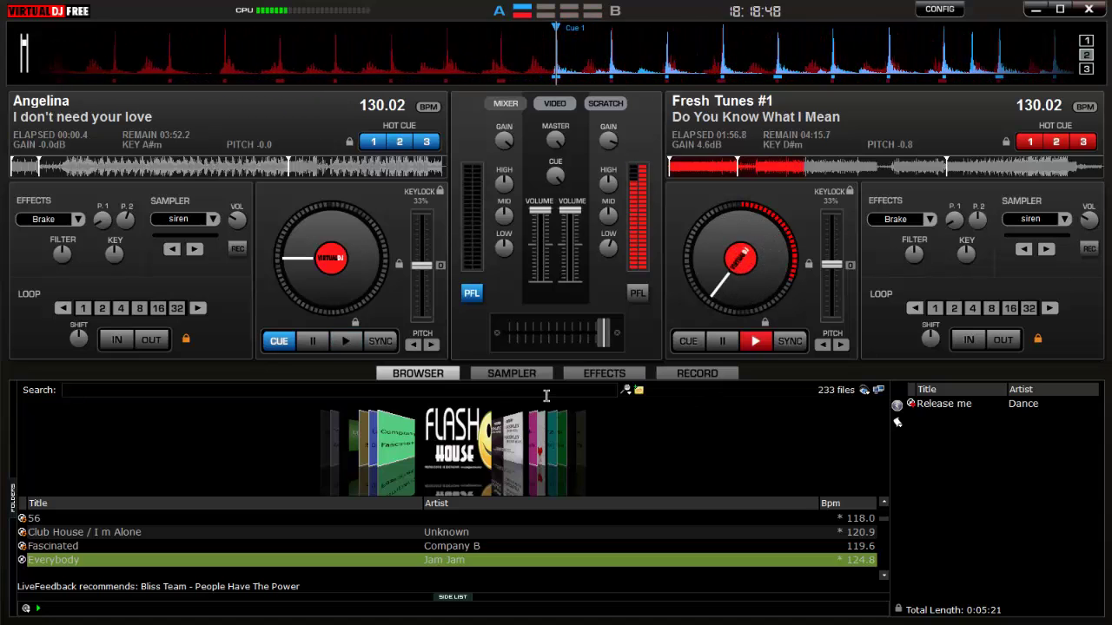
key("space")
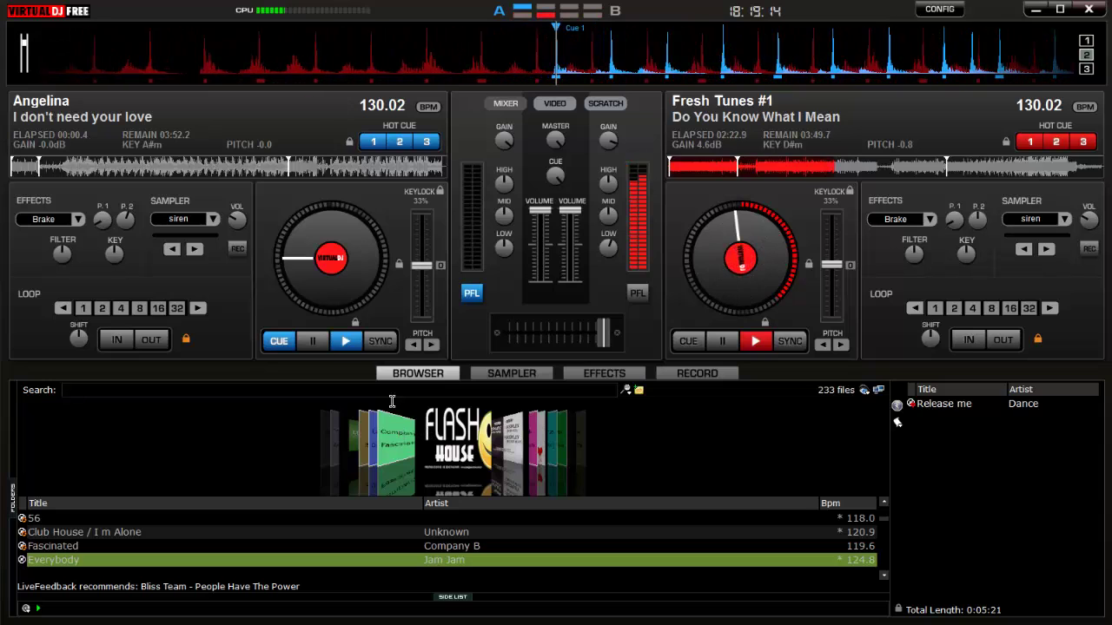
mouse_move(503, 144)
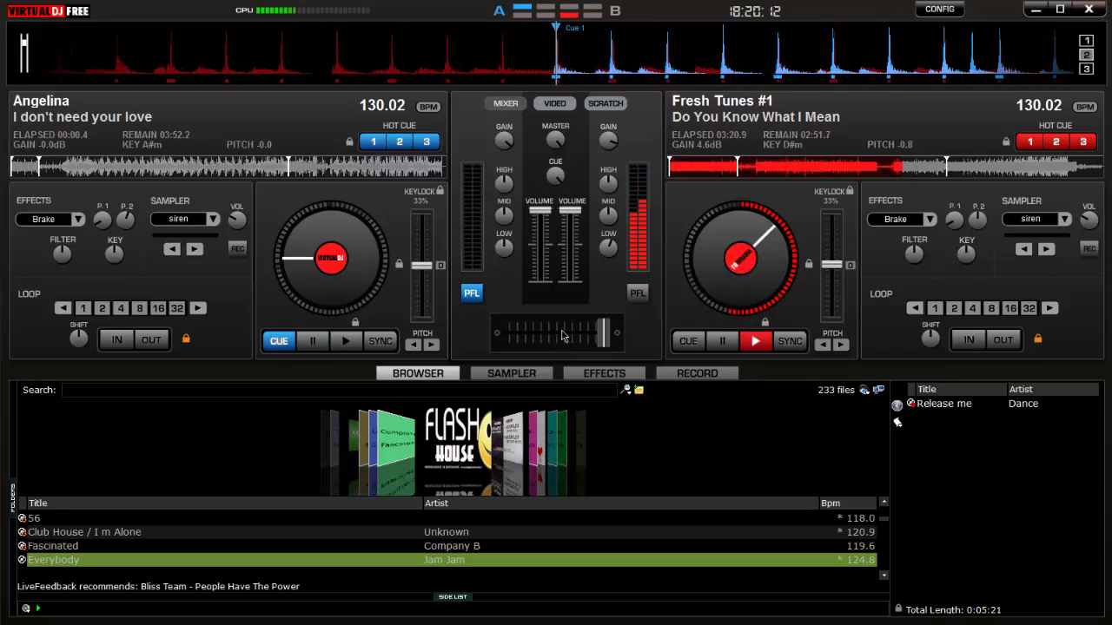
- Move the crossfader partway from deck 2 toward the centre and start I don't need your love on deck 1
left_click_drag(606, 334, 581, 337)
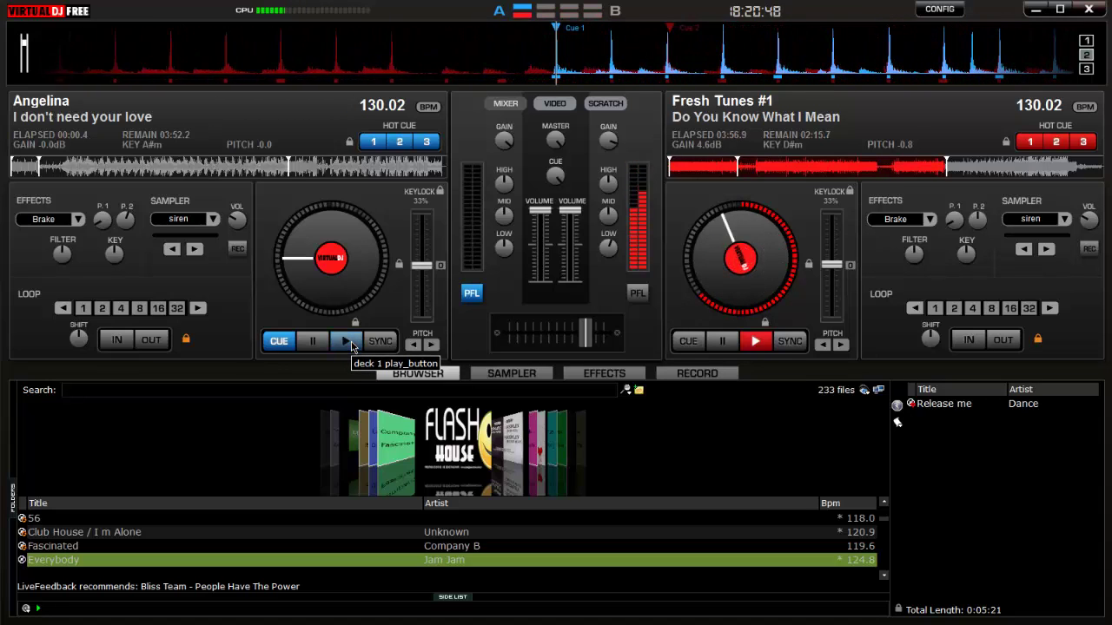
left_click(348, 343)
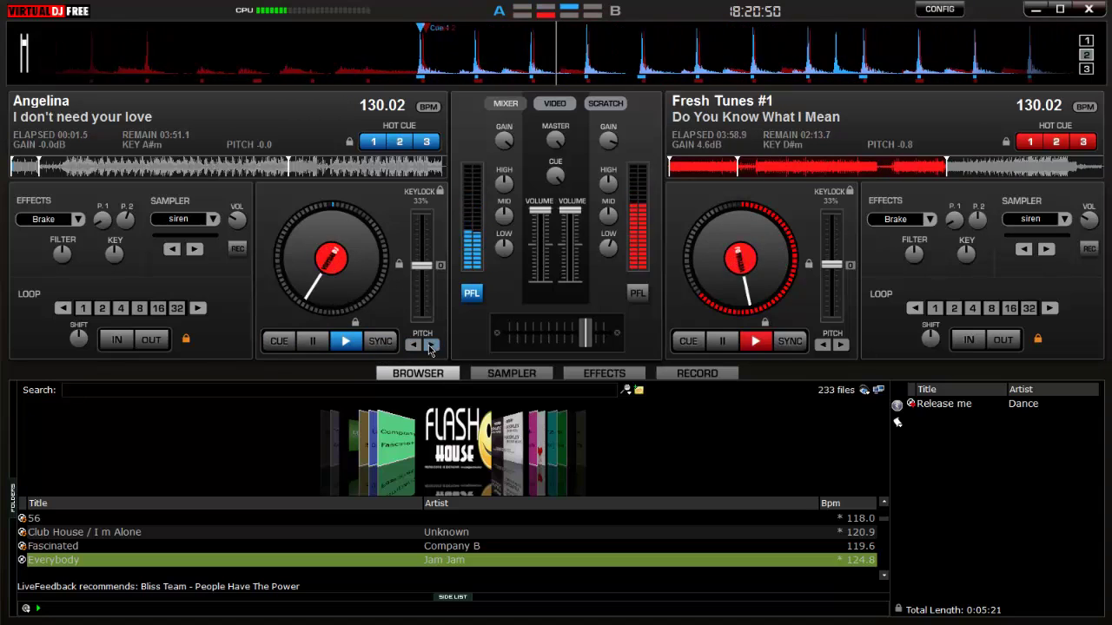
- Set an 8-beat loop on deck 2's Do You Know What I Mean and move the crossfader closer to centre
left_click(991, 309)
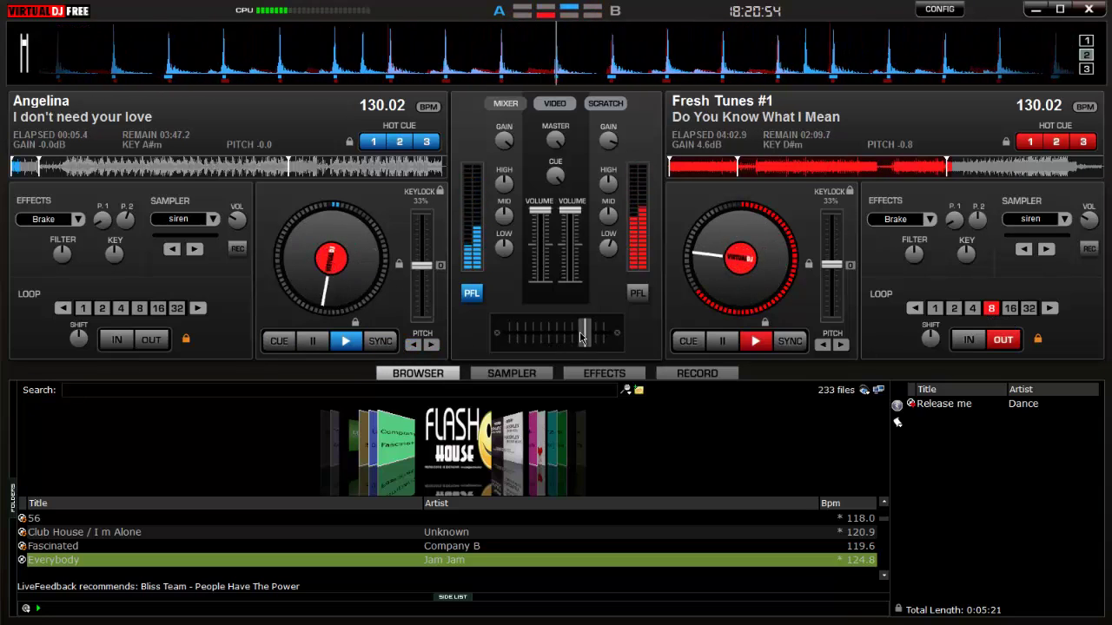
left_click_drag(585, 334, 570, 339)
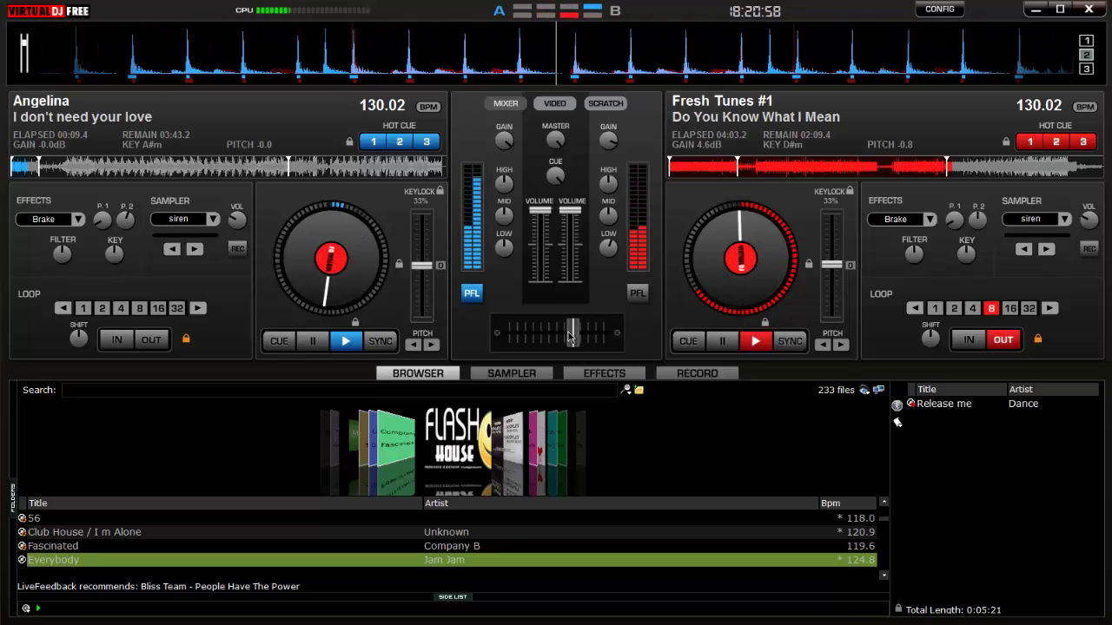
- Crossfade fully to deck 1 and pause Do You Know What I Mean on deck 2
left_click_drag(571, 339, 497, 327)
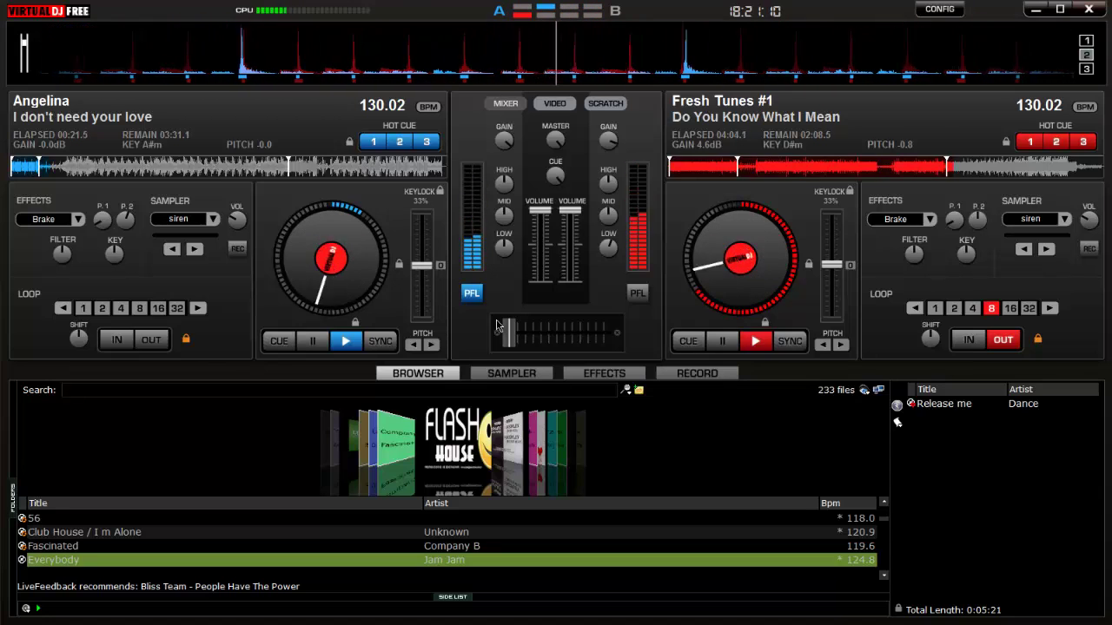
left_click(755, 341)
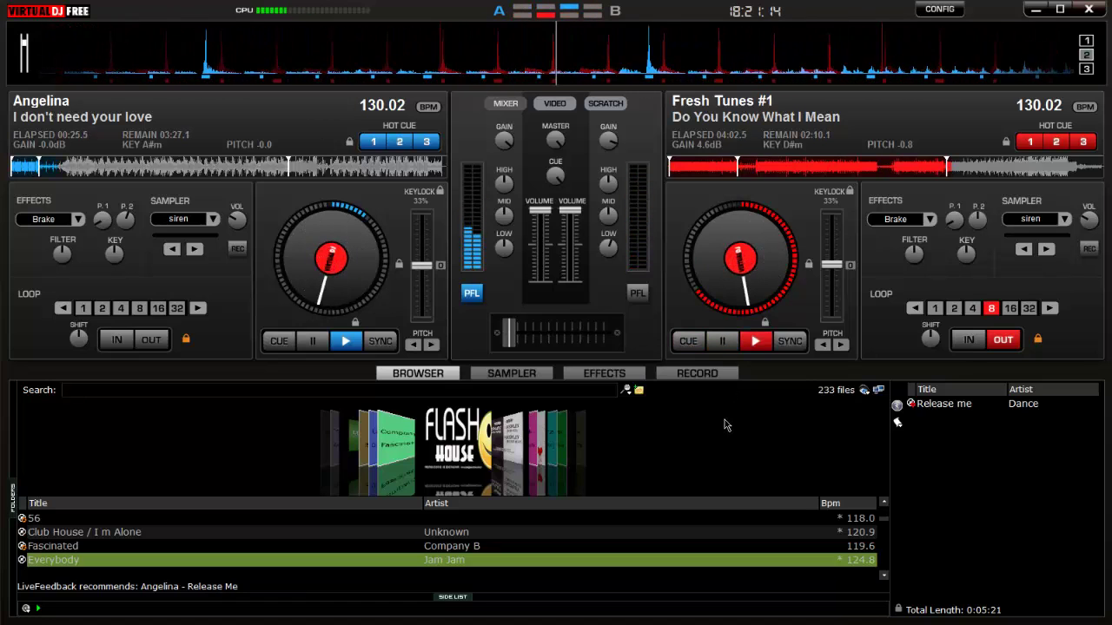
- Load Release me from the side list onto deck 2 and sync it to deck 1's tempo
left_click_drag(939, 408, 775, 245)
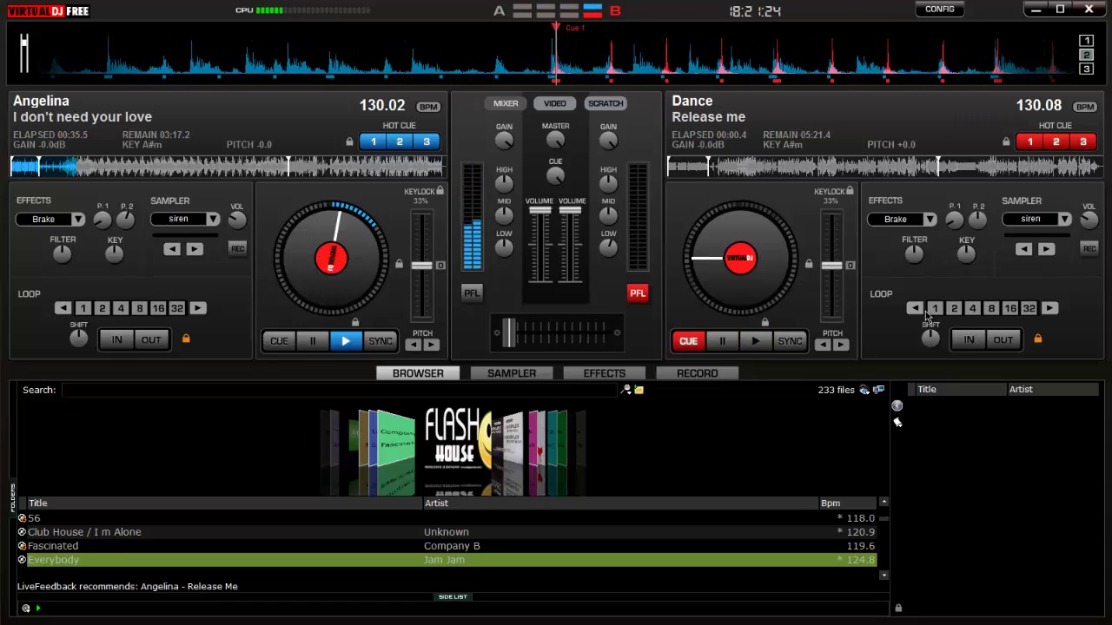
left_click(790, 340)
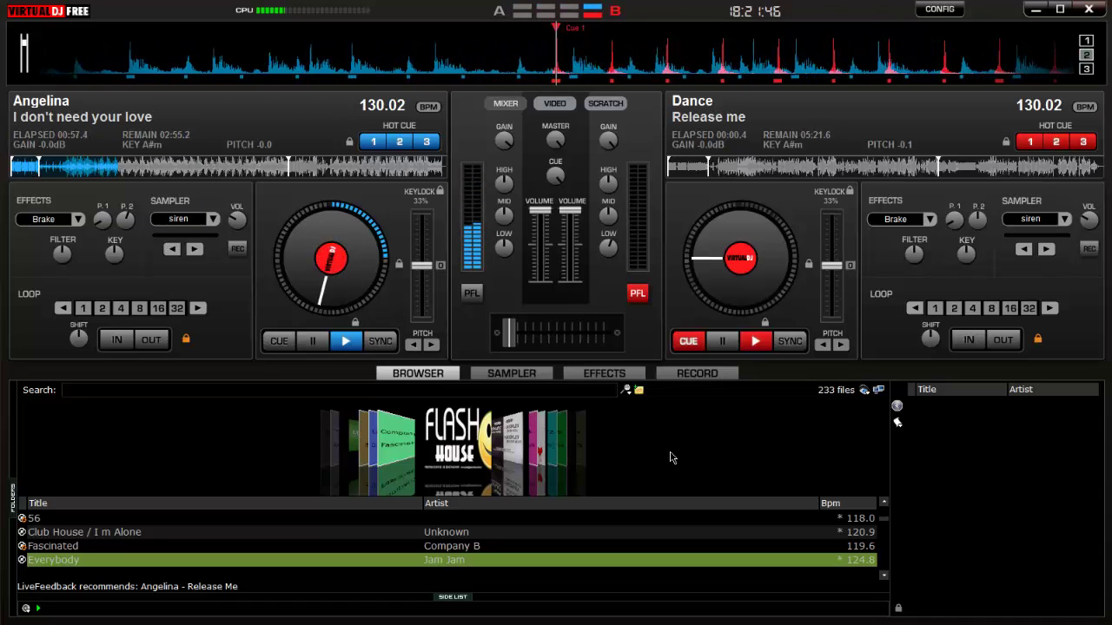
- Look through the flash house song list for a track to follow Release me
scroll(565, 526, "down", 2)
scroll(564, 525, "down", 1)
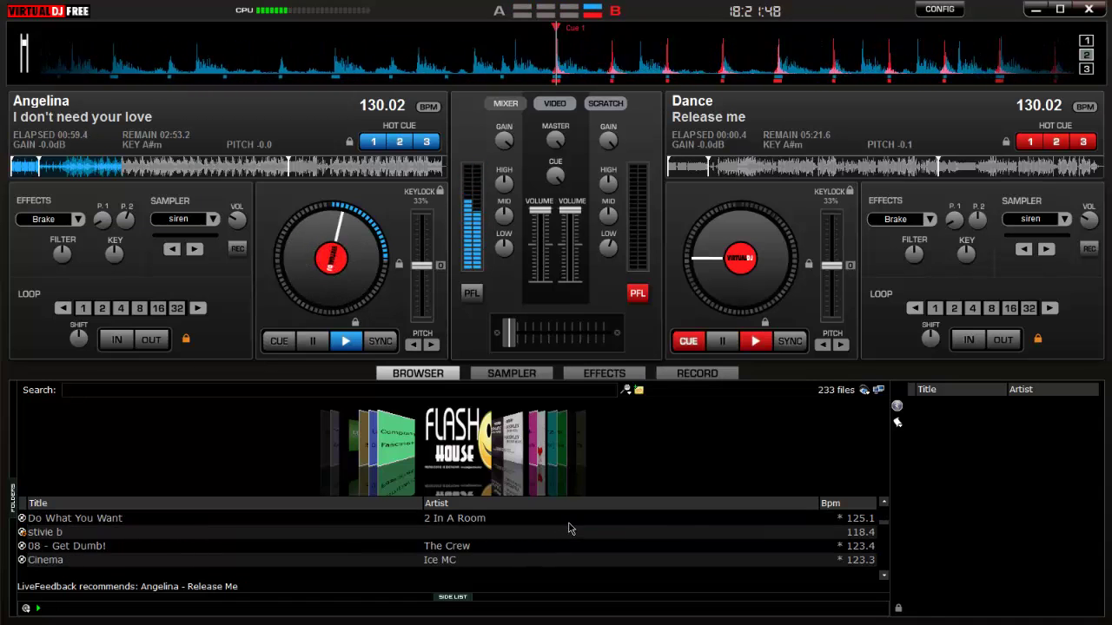
scroll(550, 527, "down", 1)
scroll(550, 526, "down", 1)
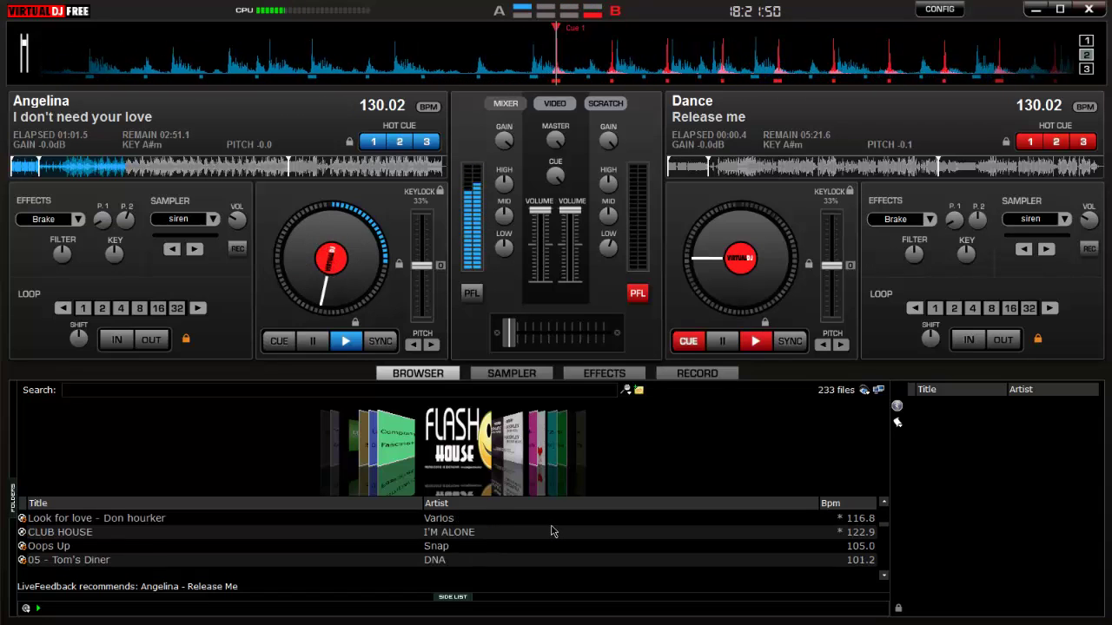
scroll(555, 527, "down", 1)
scroll(556, 529, "down", 1)
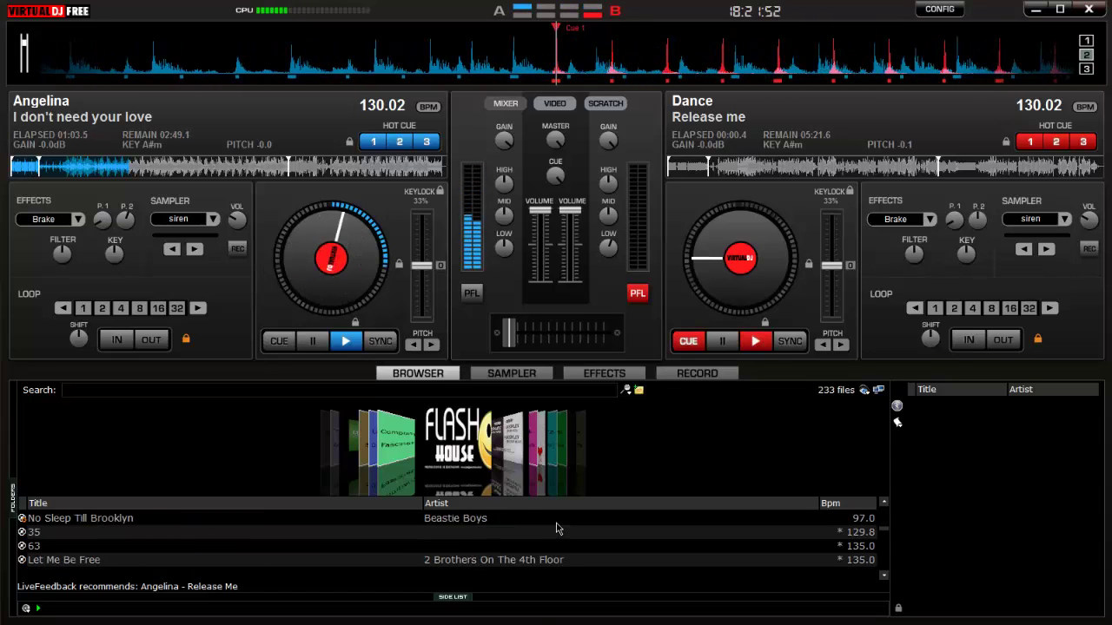
scroll(556, 528, "up", 1)
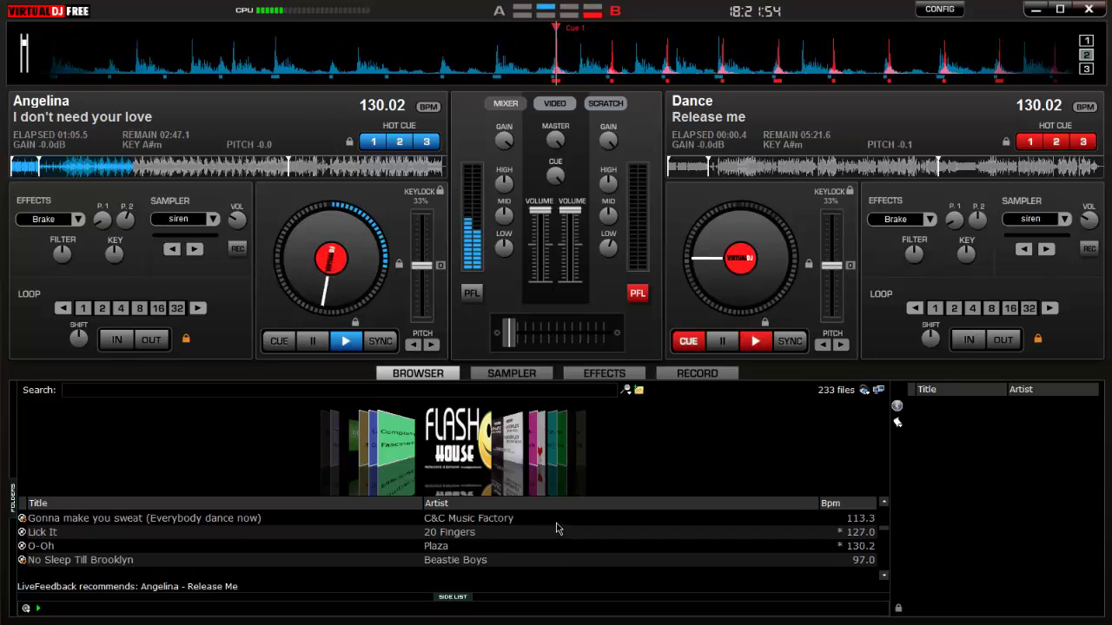
scroll(556, 528, "down", 1)
scroll(557, 529, "down", 1)
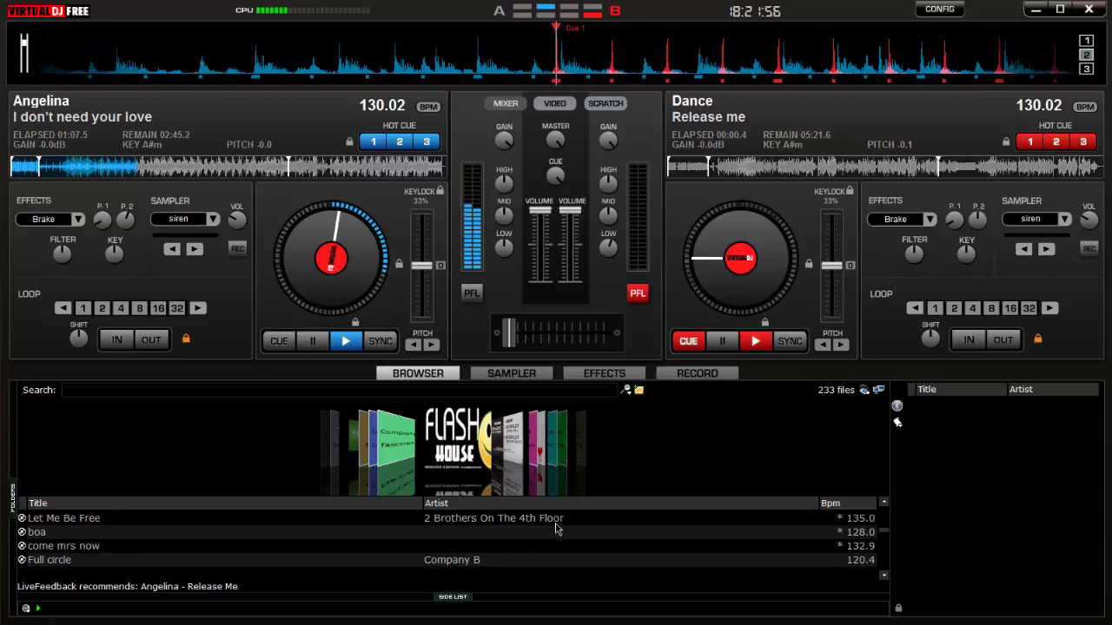
scroll(558, 527, "down", 1)
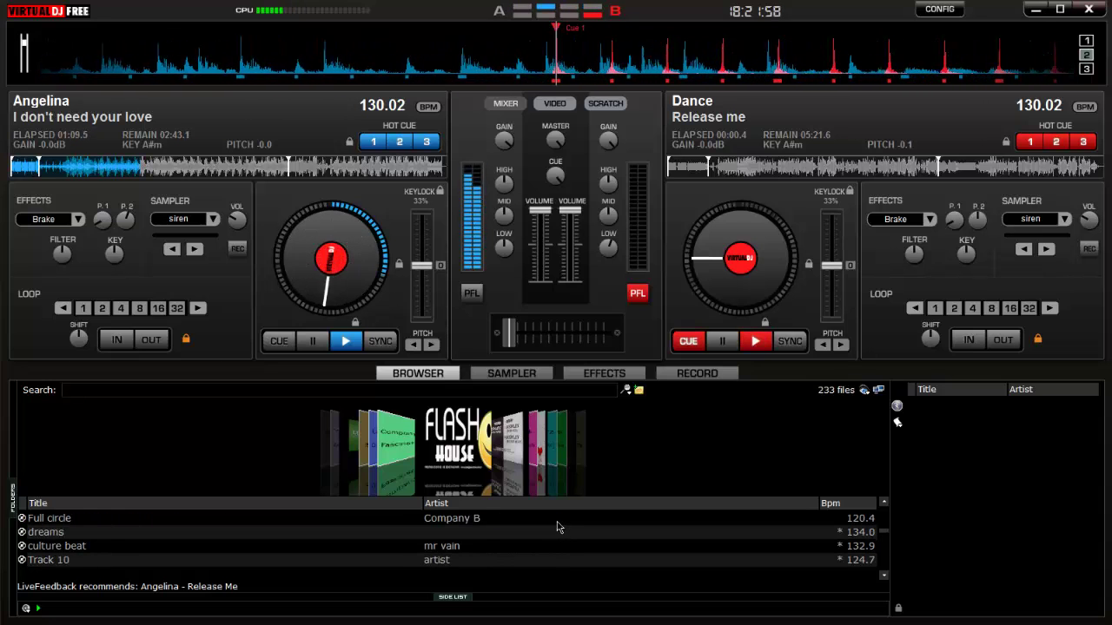
scroll(558, 527, "down", 1)
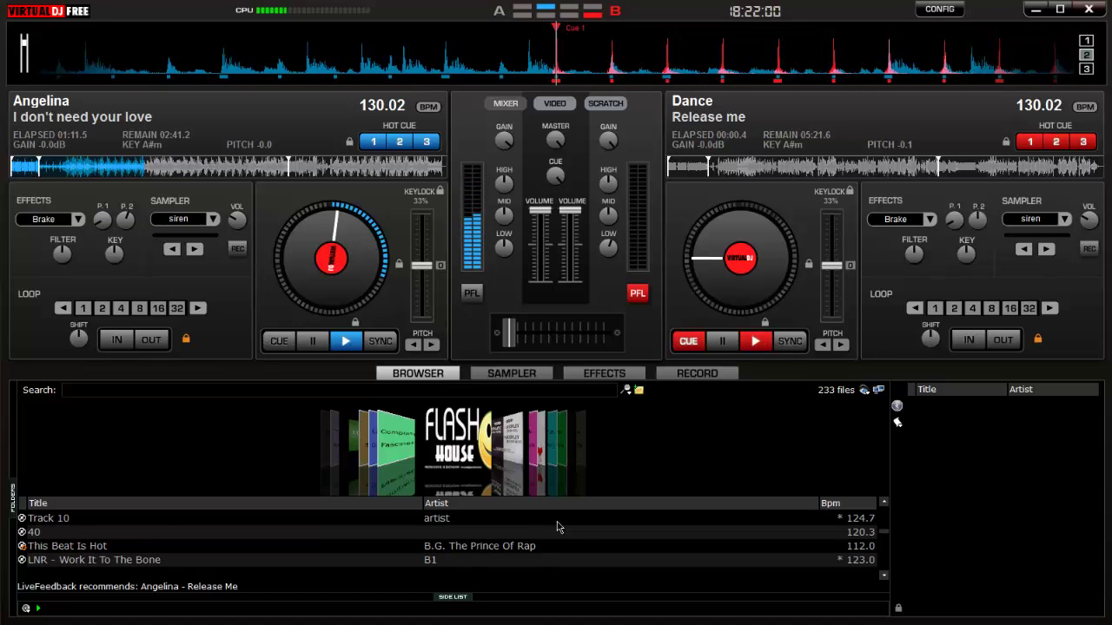
scroll(557, 527, "down", 1)
scroll(557, 527, "down", 1)
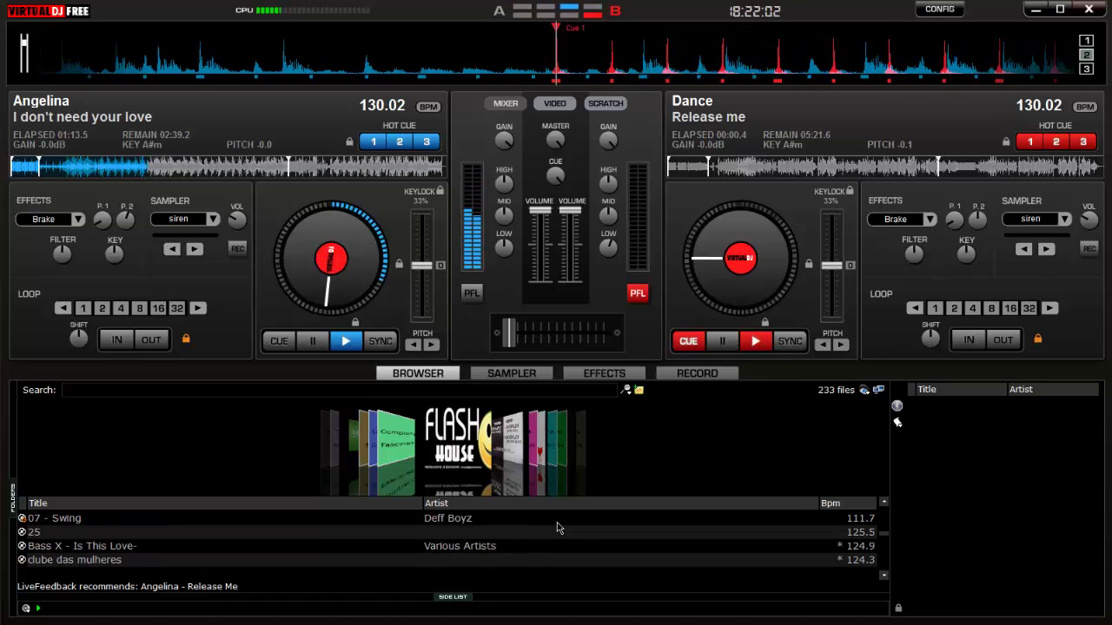
scroll(561, 525, "down", 1)
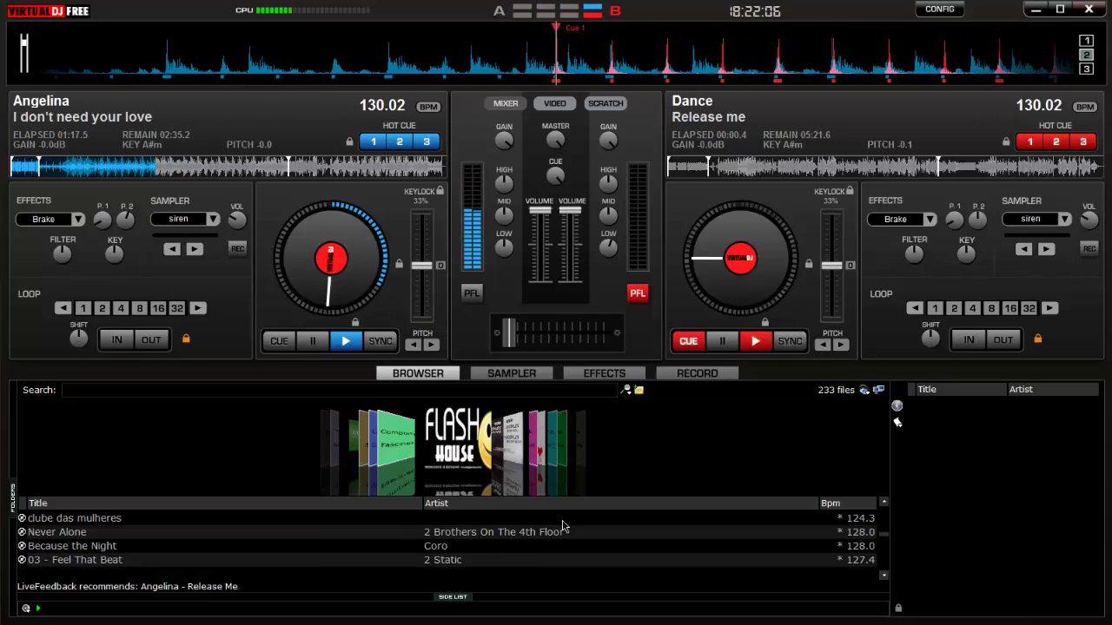
scroll(562, 525, "down", 2)
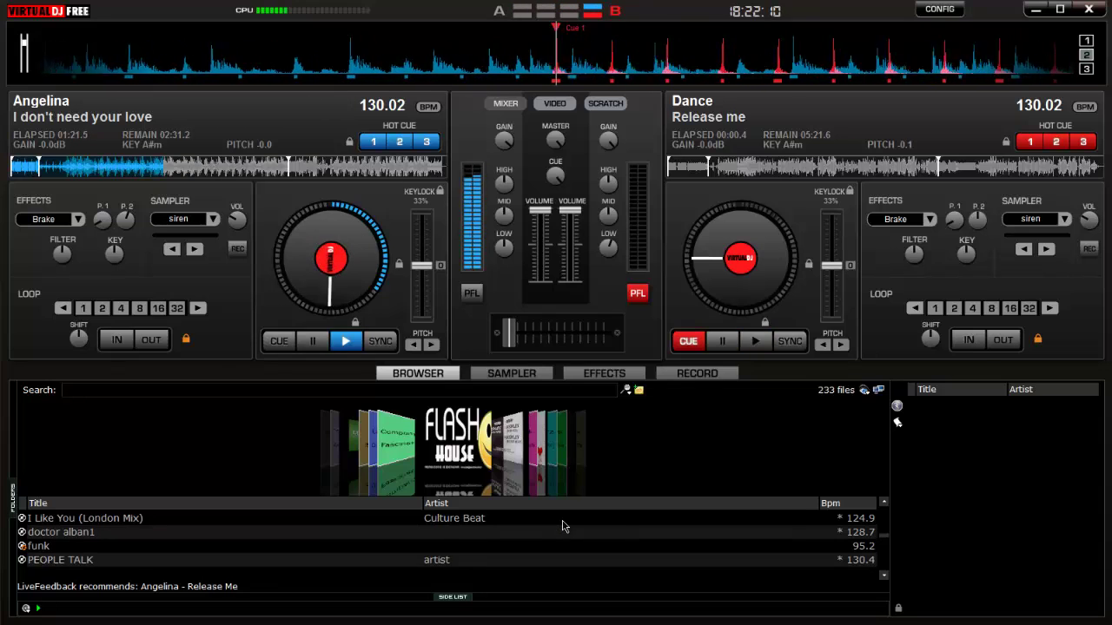
scroll(562, 525, "down", 1)
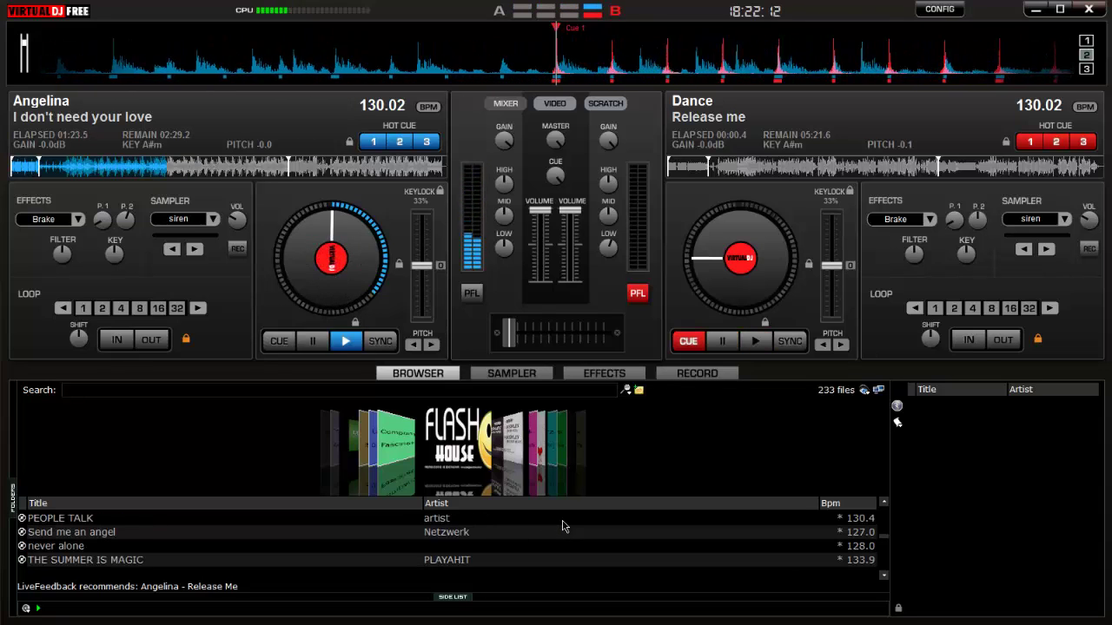
scroll(562, 526, "down", 1)
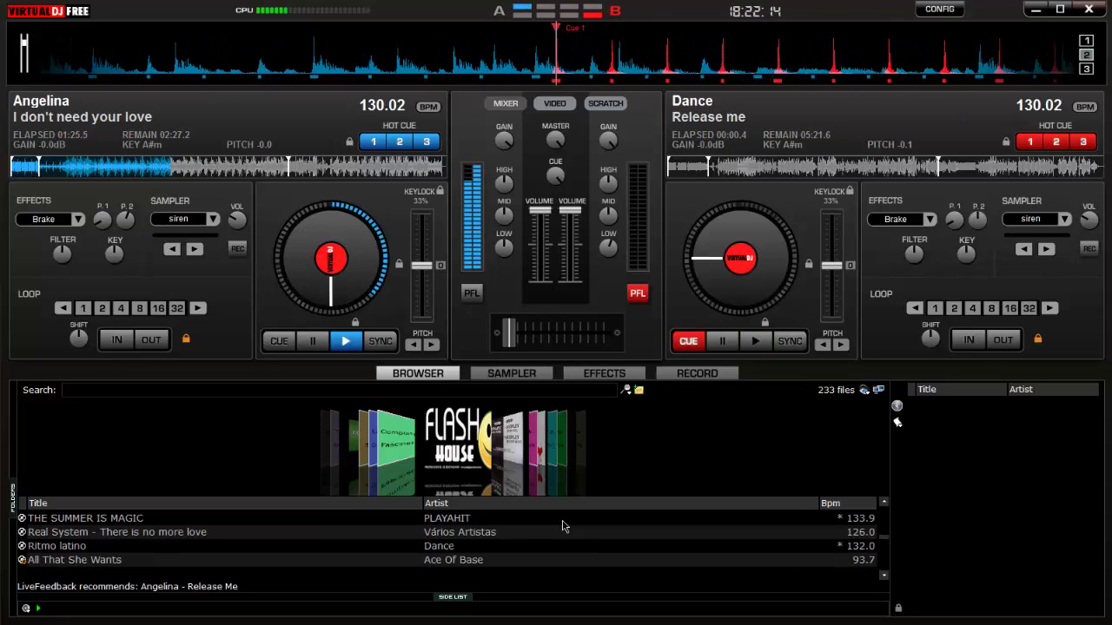
scroll(562, 526, "down", 1)
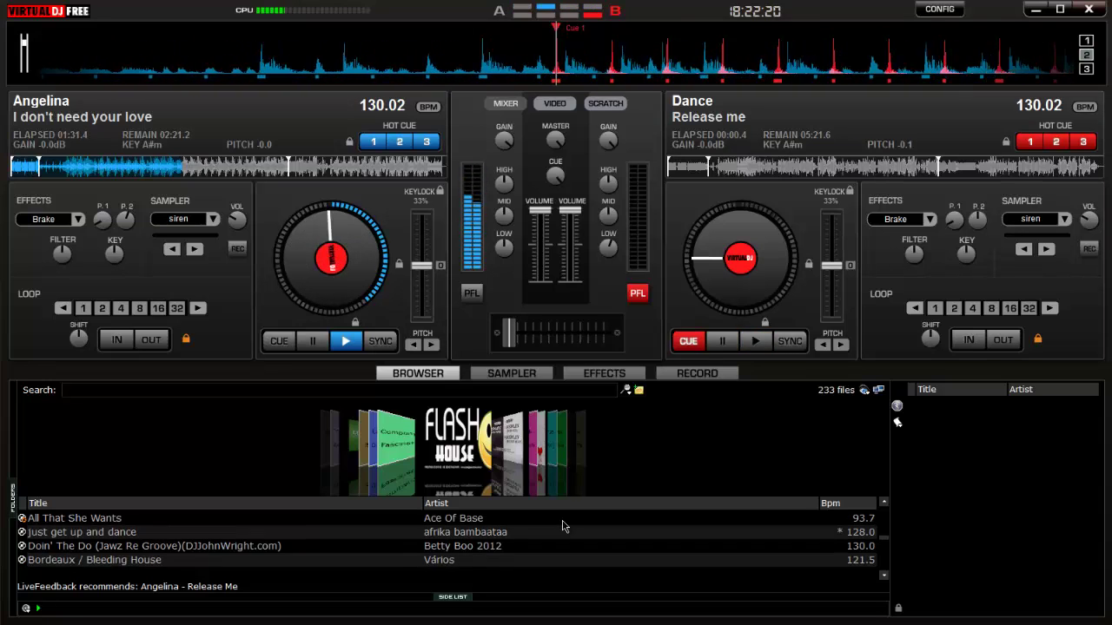
scroll(563, 526, "down", 1)
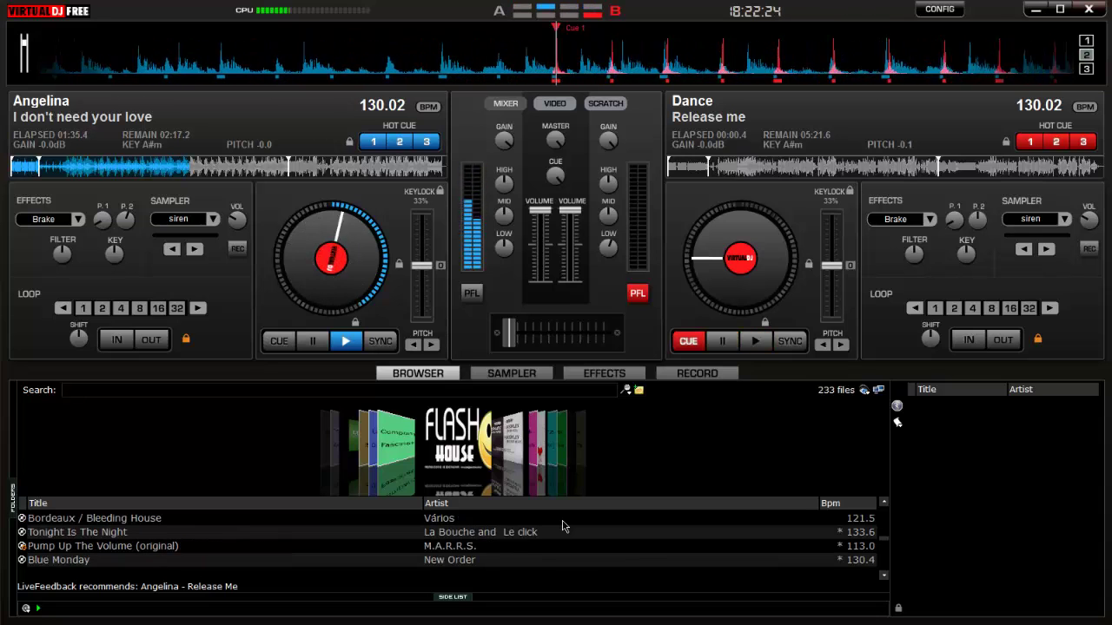
scroll(562, 526, "down", 1)
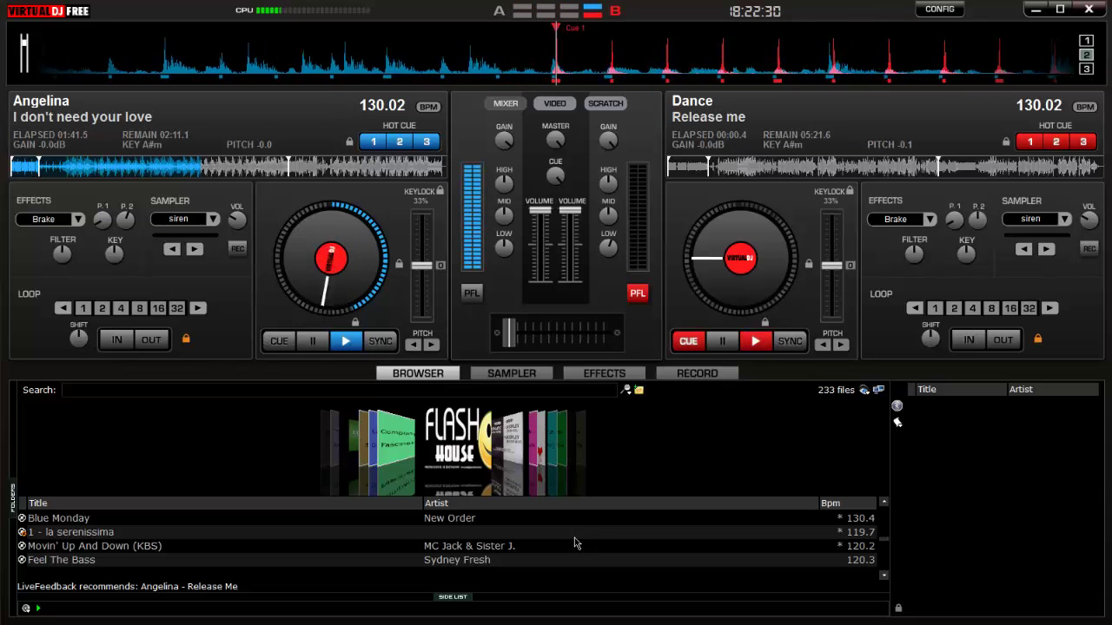
scroll(574, 544, "up", 1)
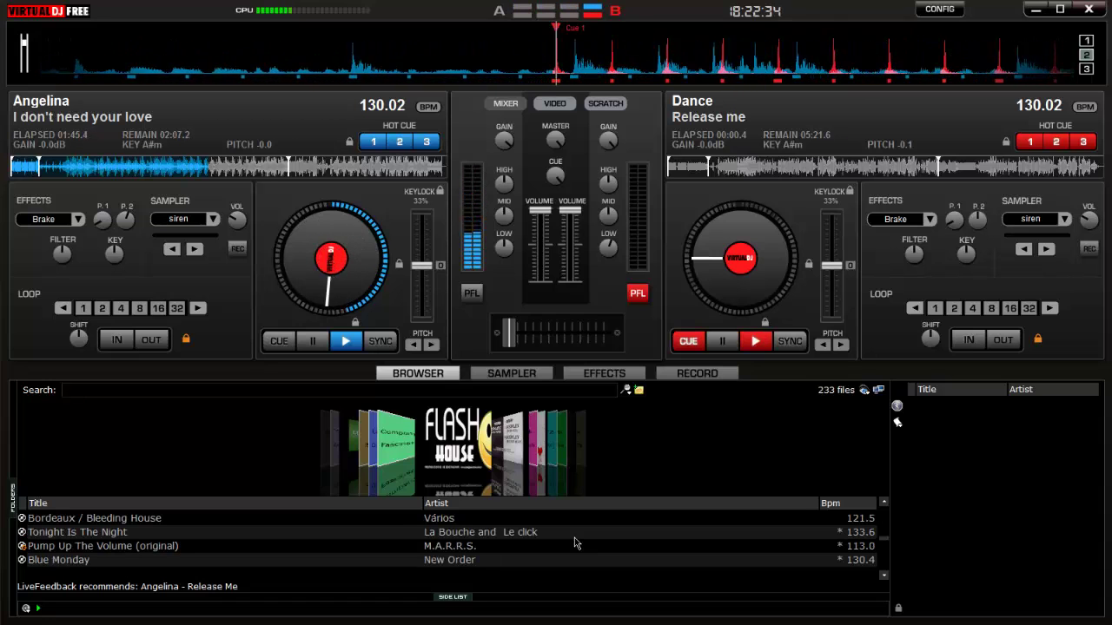
scroll(574, 544, "up", 1)
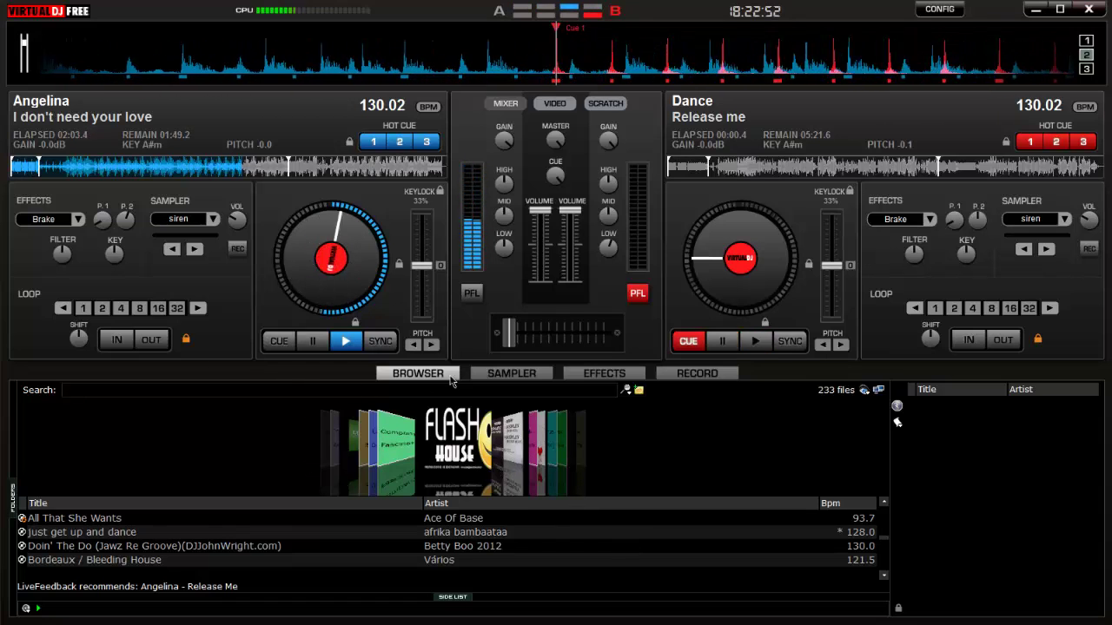
- Move the crossfader slightly from deck 1 toward the centre and start Release me on deck 2
left_click_drag(516, 331, 533, 338)
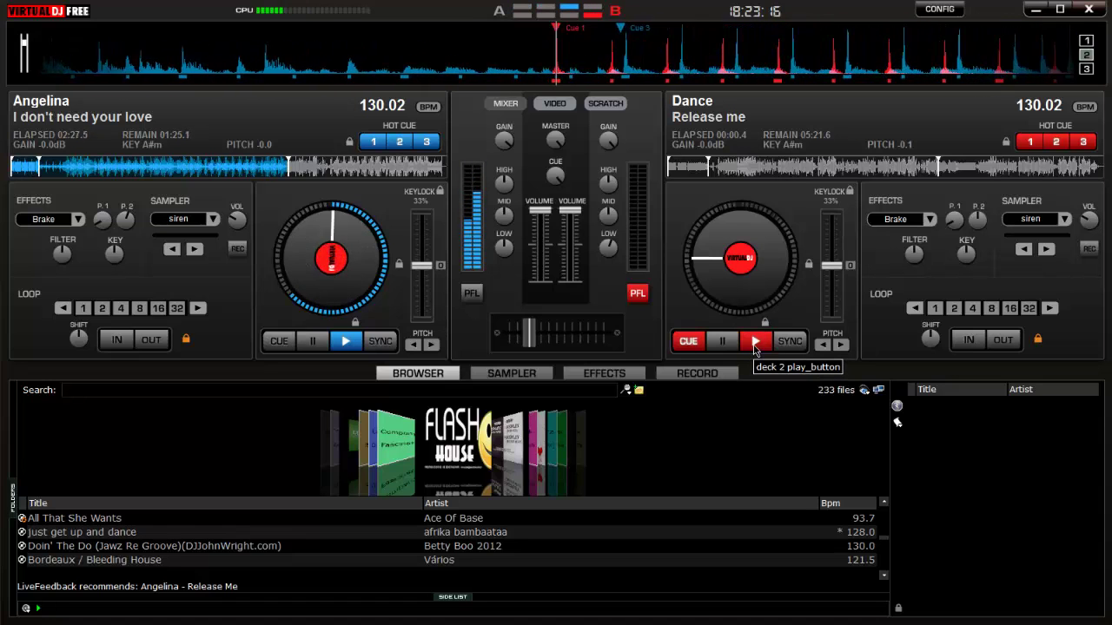
left_click(754, 343)
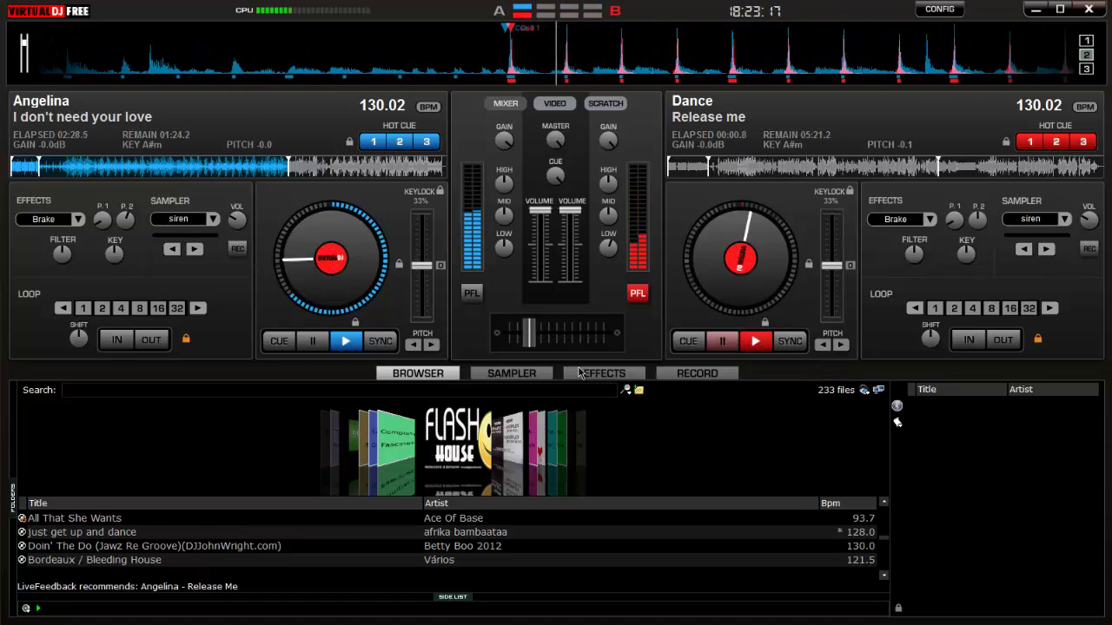
- Set an 8-beat loop on deck 1's I don't need your love and move the crossfader to about the centre
left_click(140, 310)
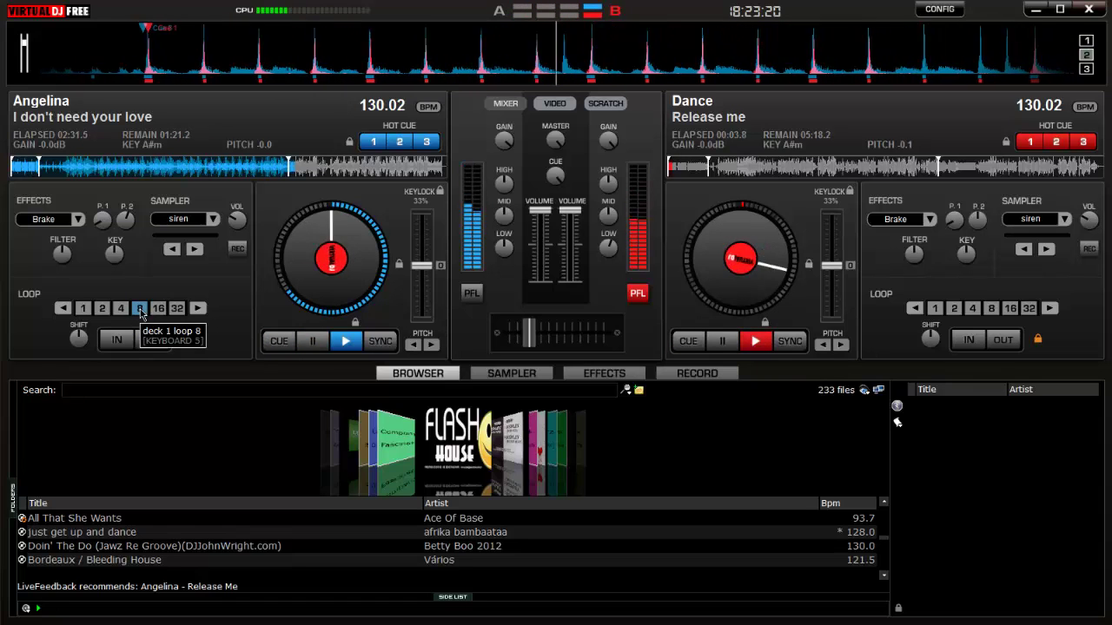
left_click_drag(533, 340, 568, 343)
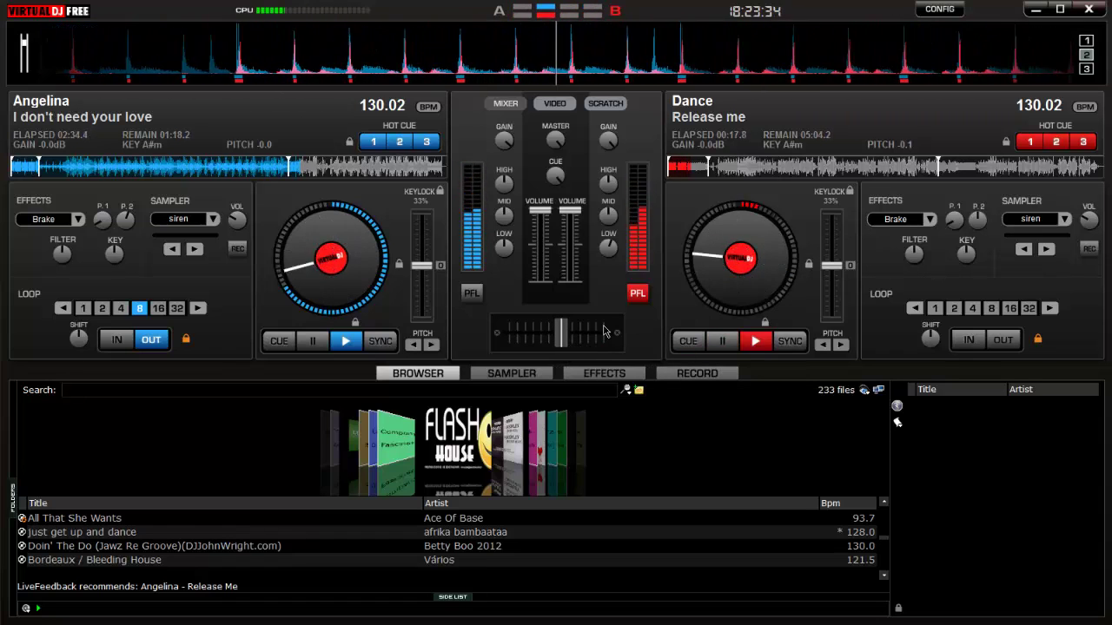
- Crossfade fully to deck 2 and pause I don't need your love on deck 1
left_click_drag(564, 334, 633, 335)
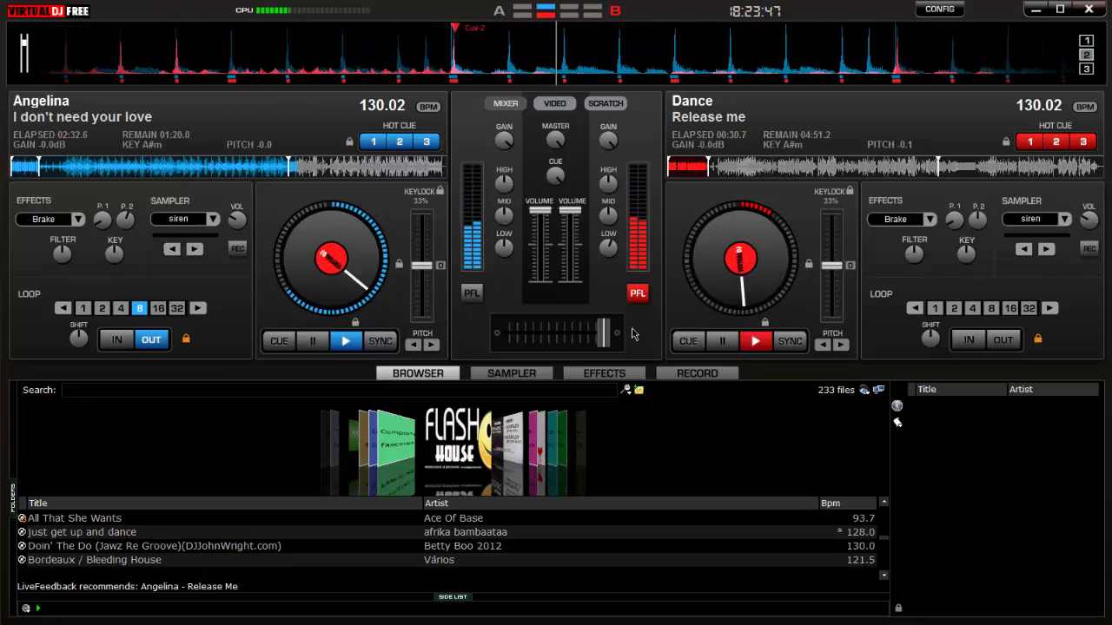
left_click(313, 344)
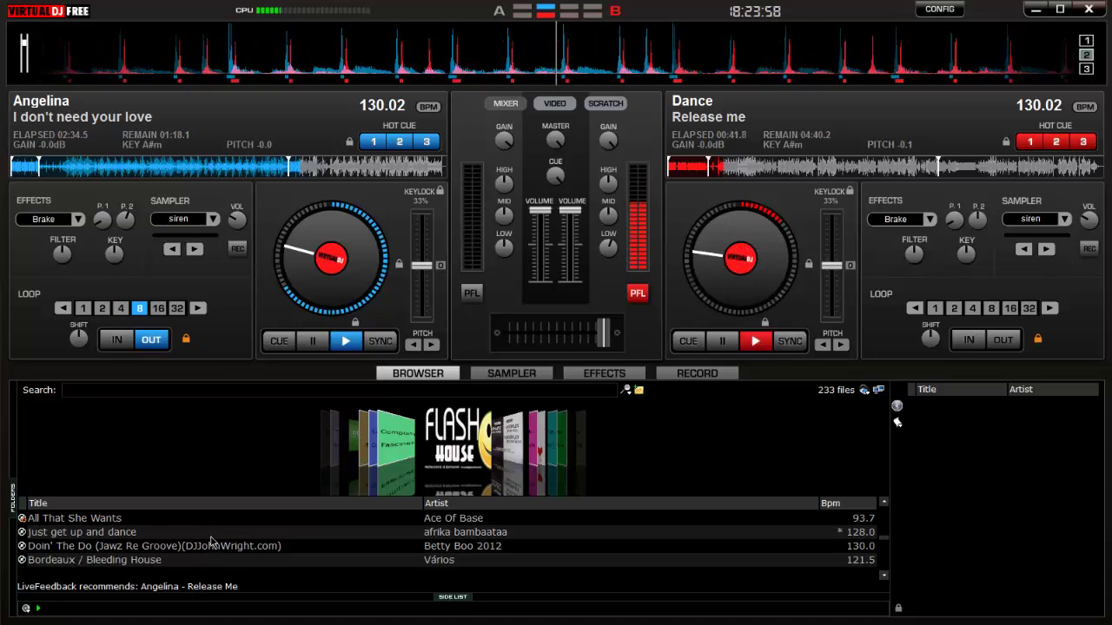
- Examine further titles, artists and BPM values in the song list to choose a next track for deck 1
scroll(210, 540, "down", 1)
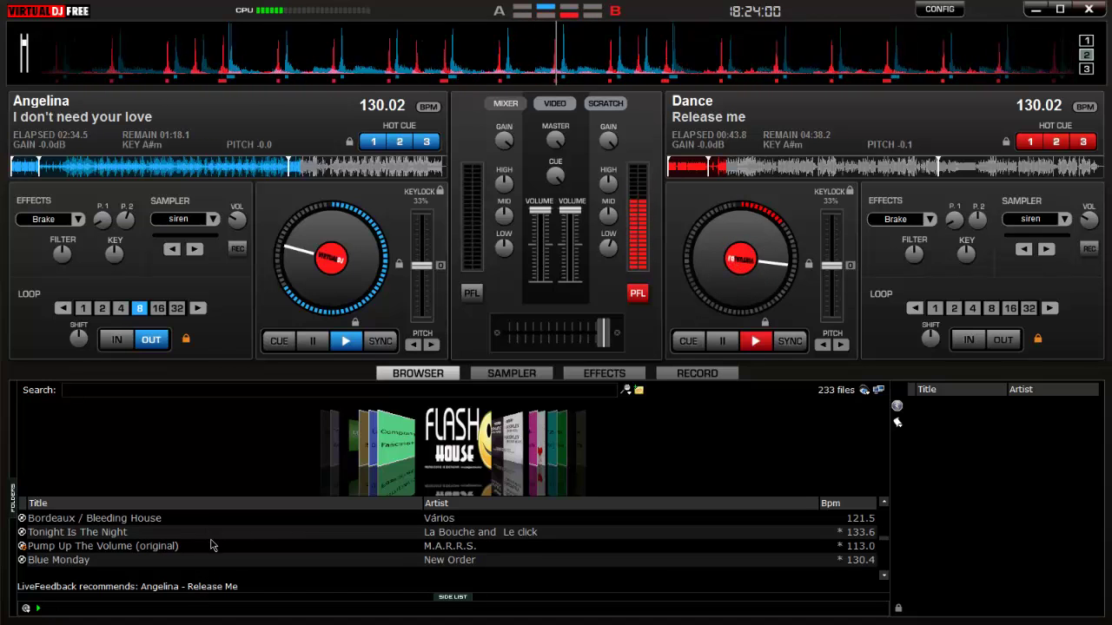
scroll(210, 546, "up", 1)
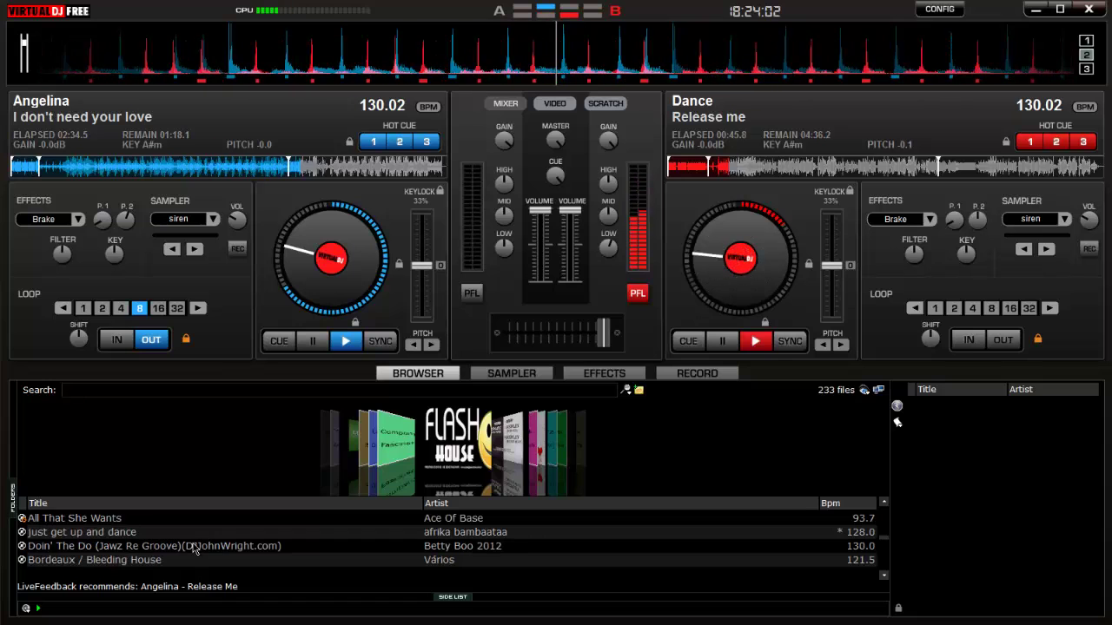
scroll(196, 545, "down", 1)
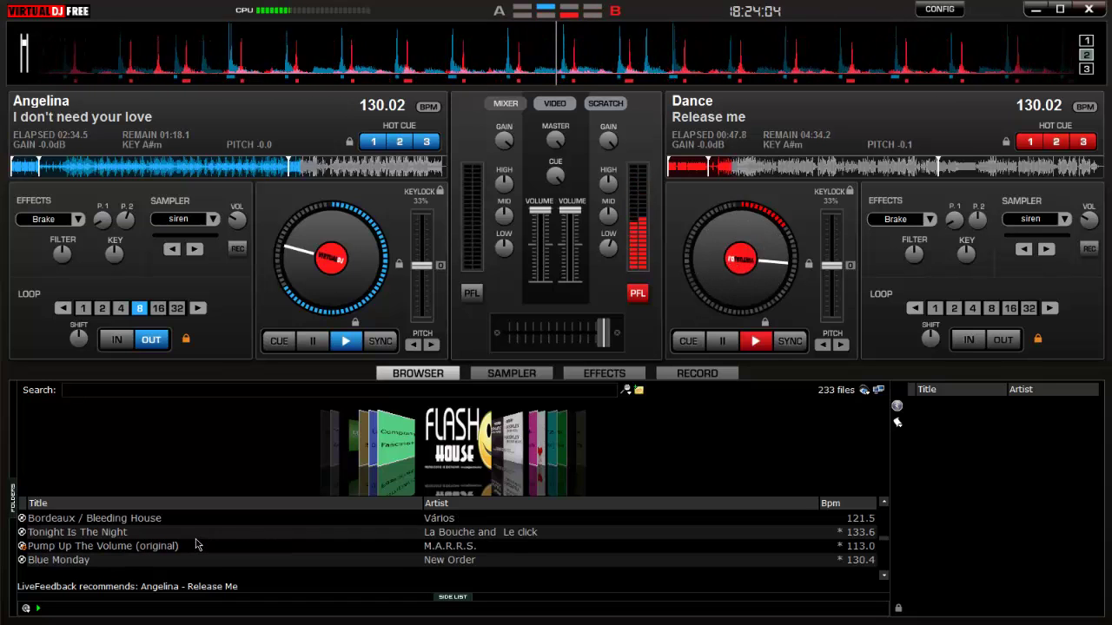
scroll(196, 546, "down", 2)
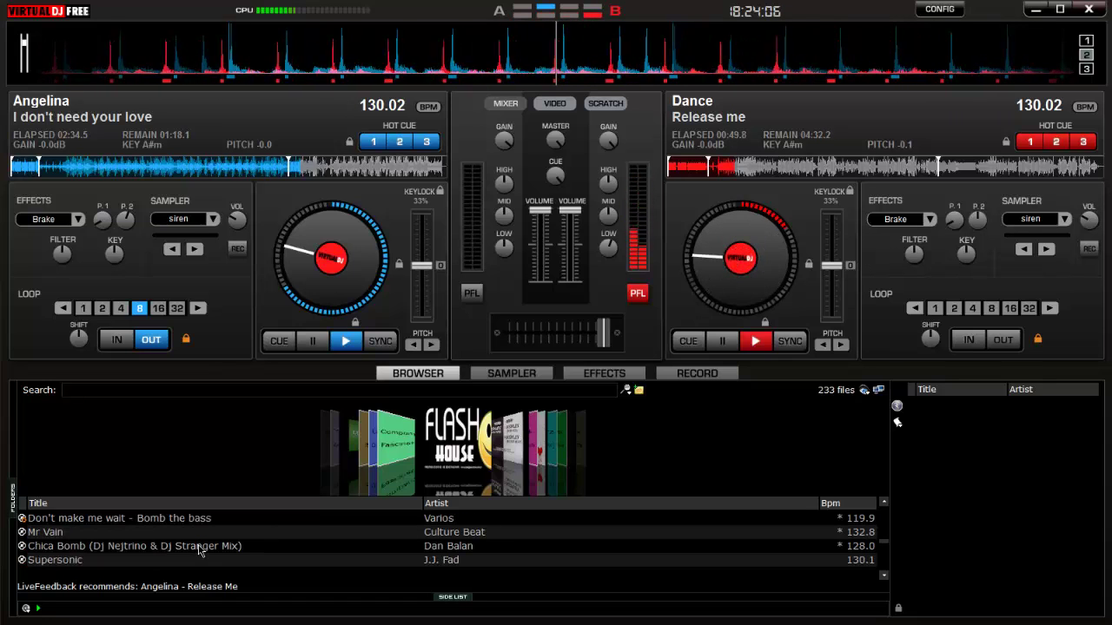
scroll(193, 552, "down", 1)
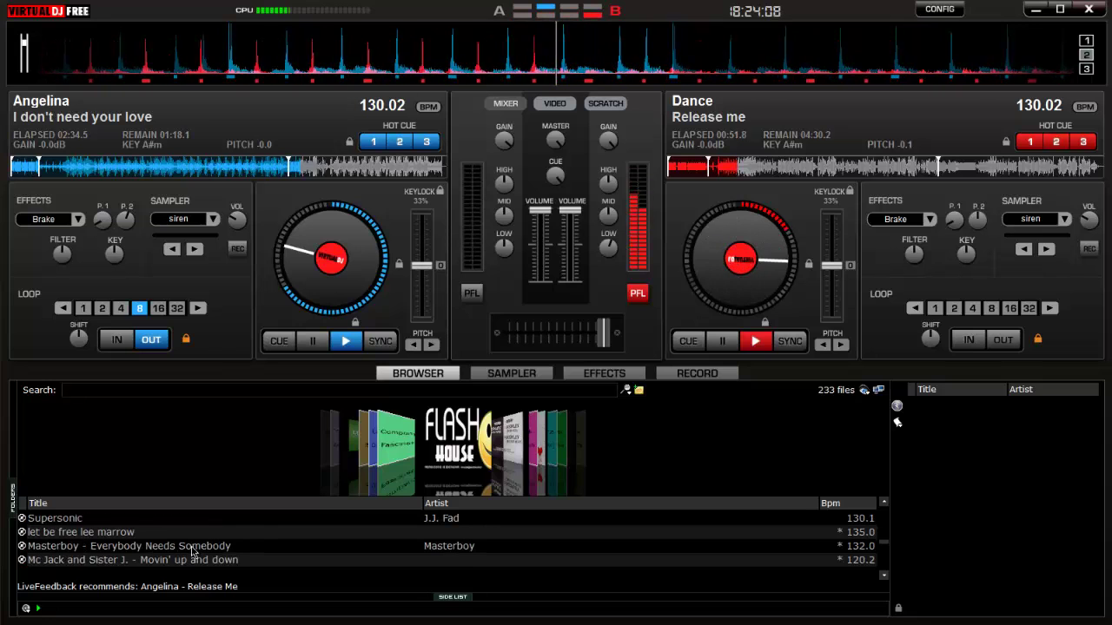
scroll(193, 552, "up", 1)
scroll(193, 553, "down", 2)
scroll(192, 552, "down", 2)
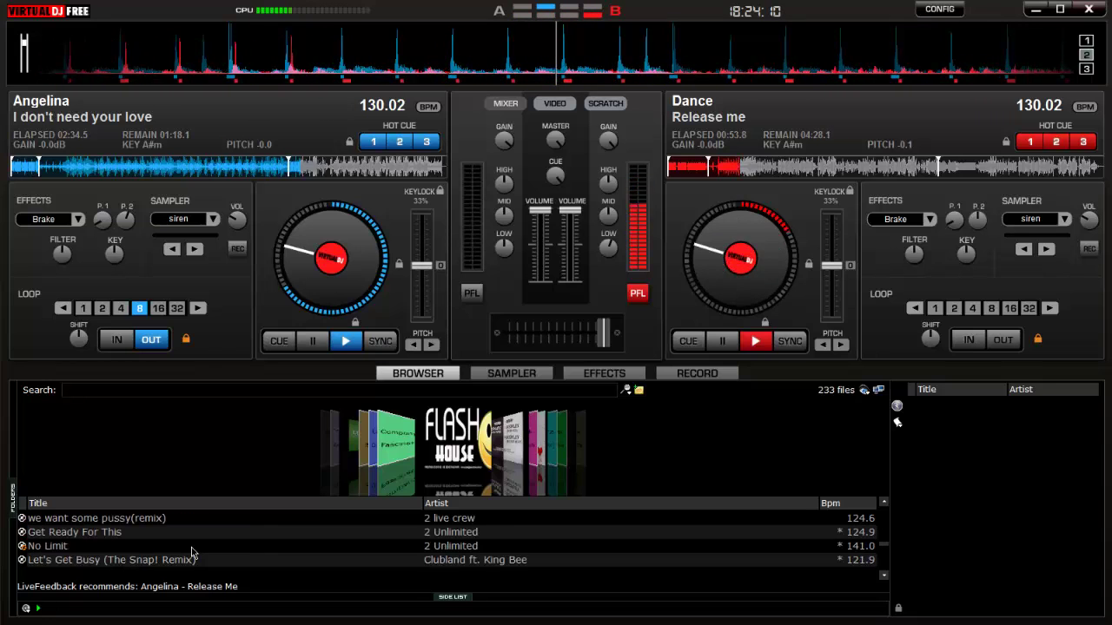
scroll(193, 552, "down", 3)
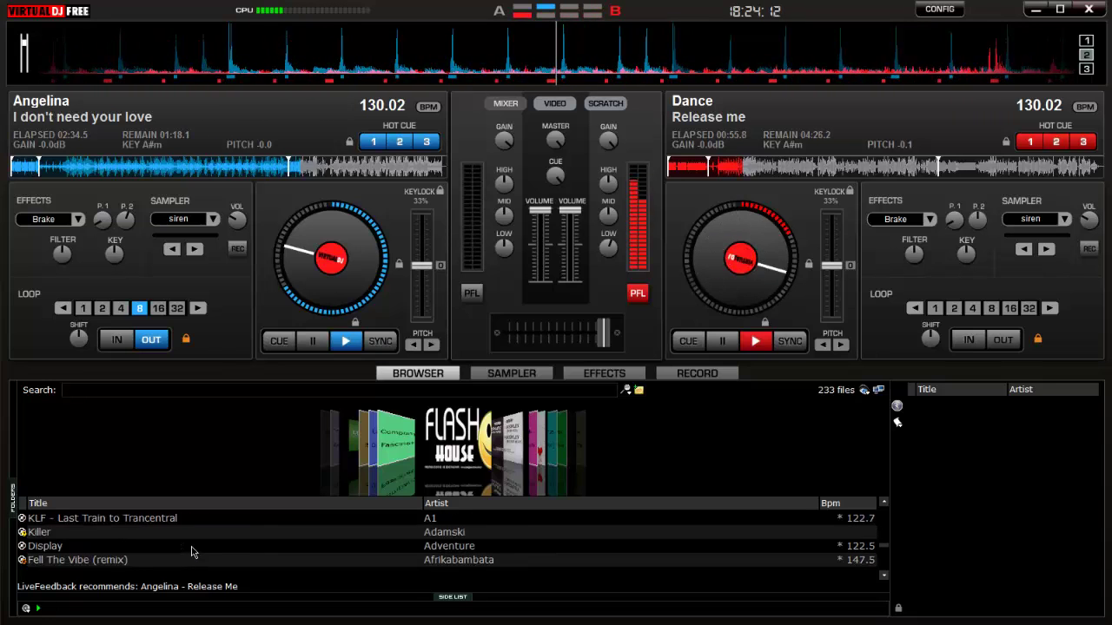
scroll(193, 552, "down", 1)
scroll(192, 552, "down", 3)
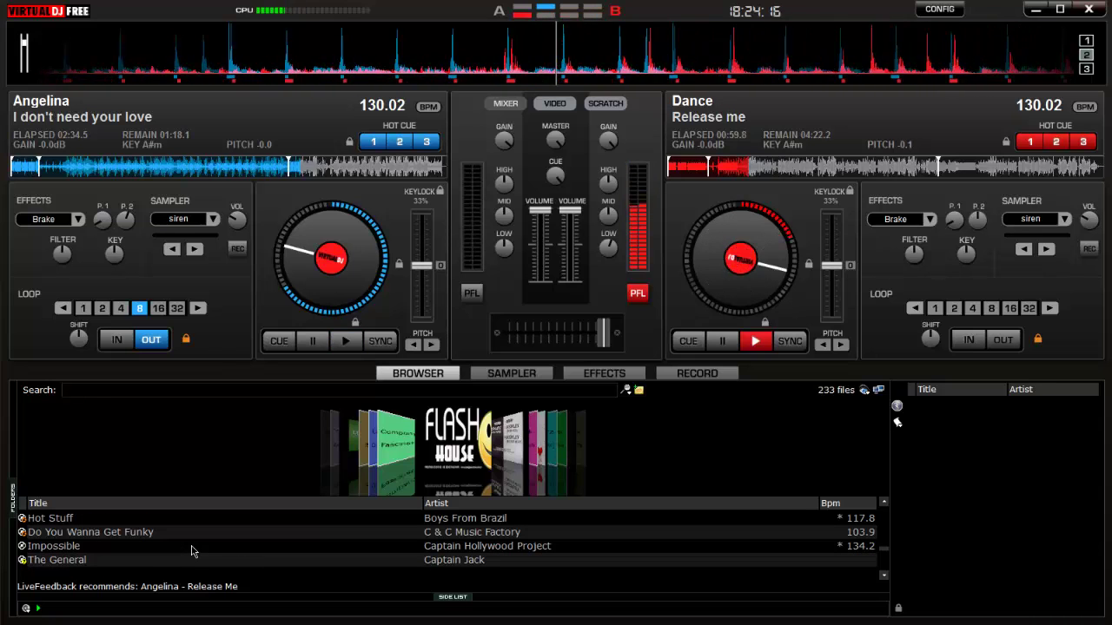
scroll(193, 552, "up", 1)
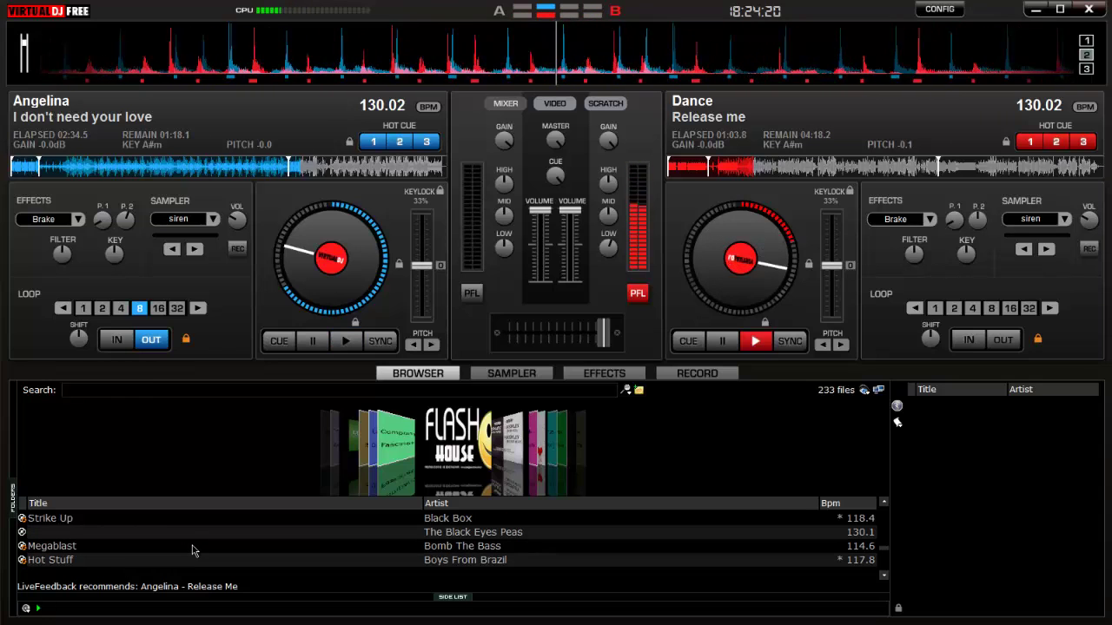
scroll(192, 544, "up", 1)
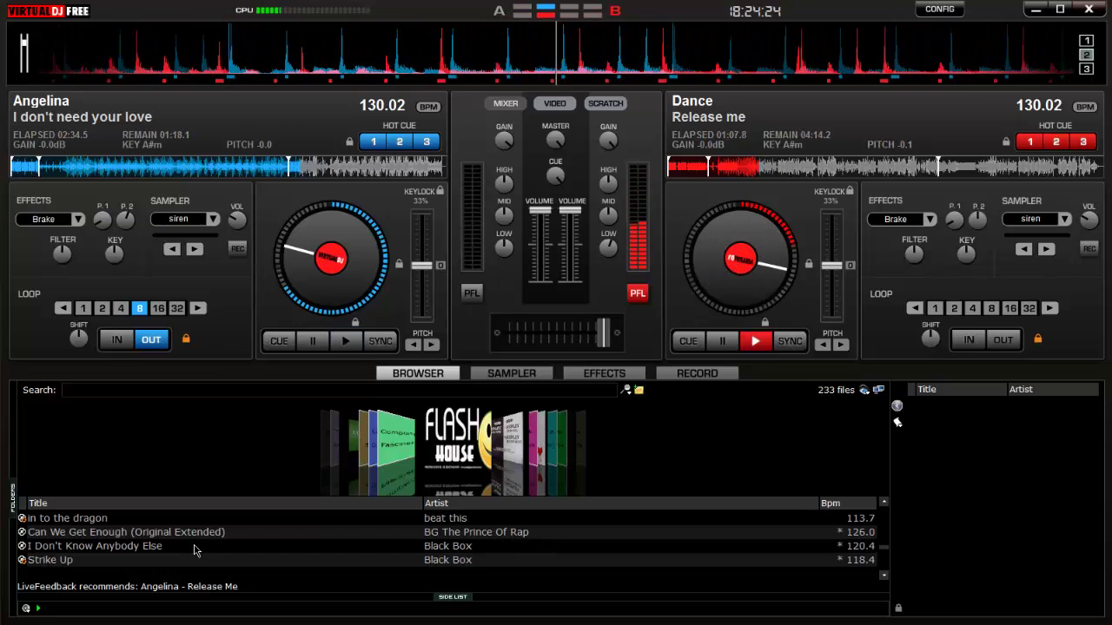
scroll(192, 546, "up", 1)
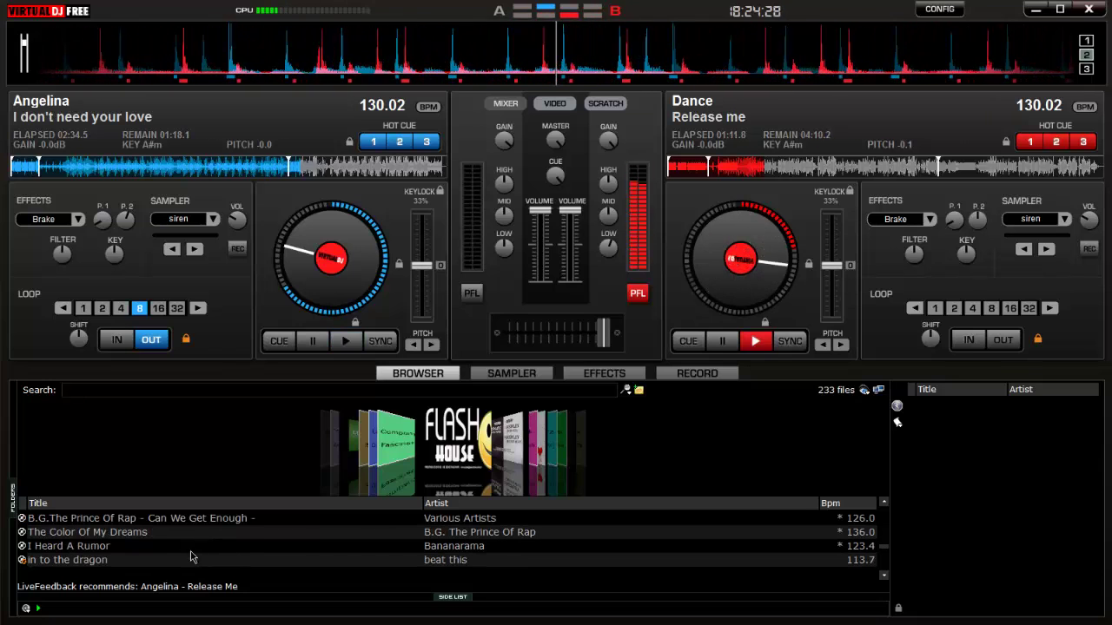
- Widen the collapsed folders pane beside the song list to show the folder tree
left_click_drag(14, 432, 112, 444)
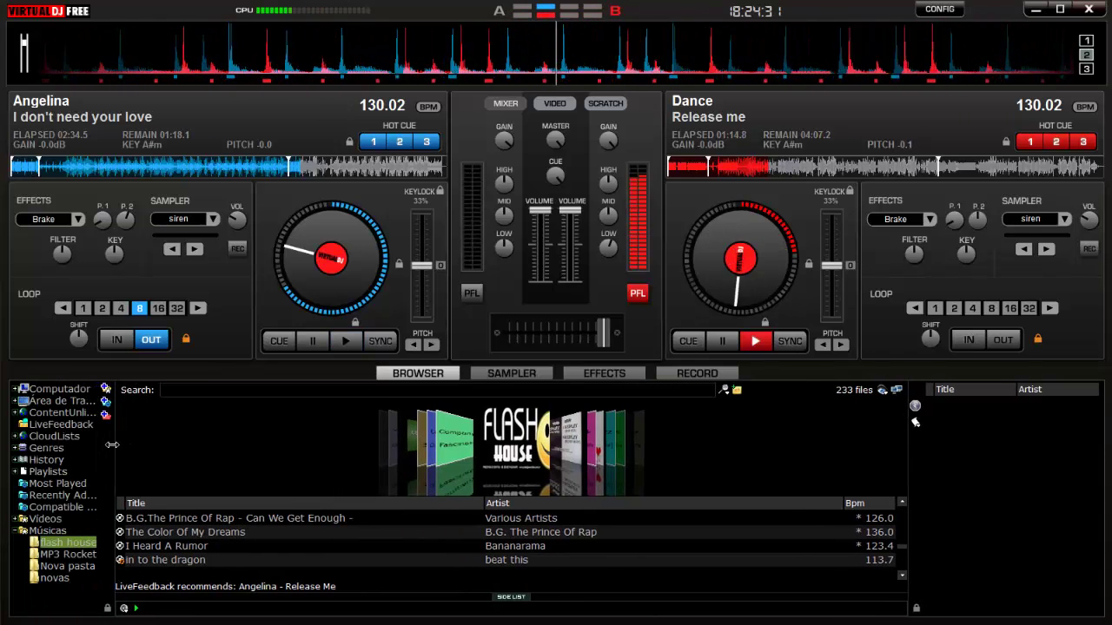
- Open the Nova pasta folder and examine its track titles, artists and BPM values for a next song
left_click(73, 566)
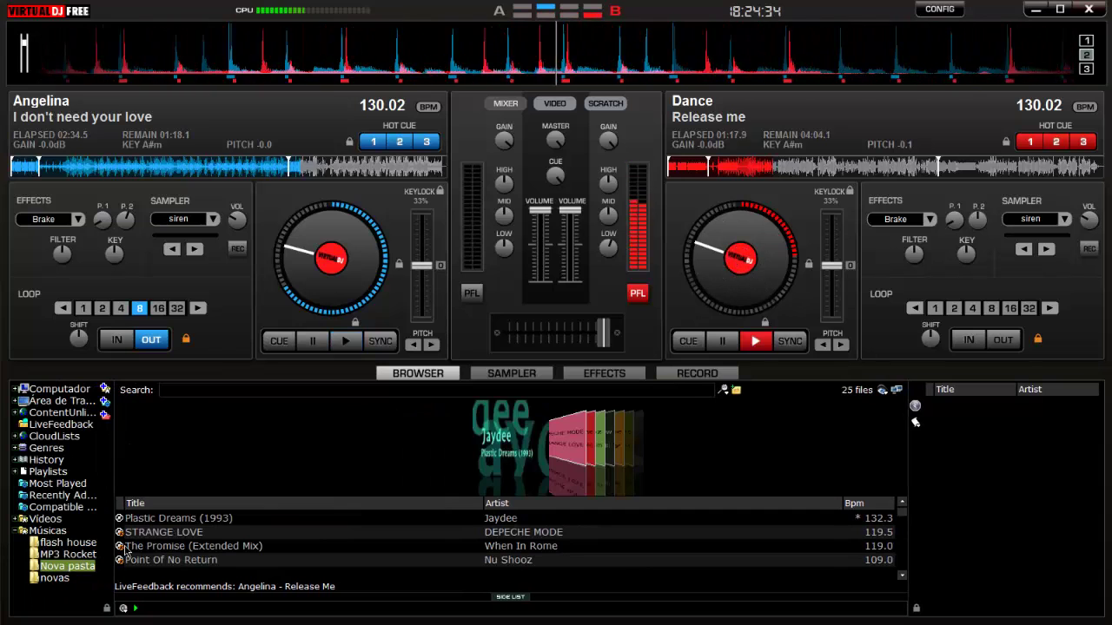
scroll(137, 549, "down", 1)
scroll(137, 549, "down", 1)
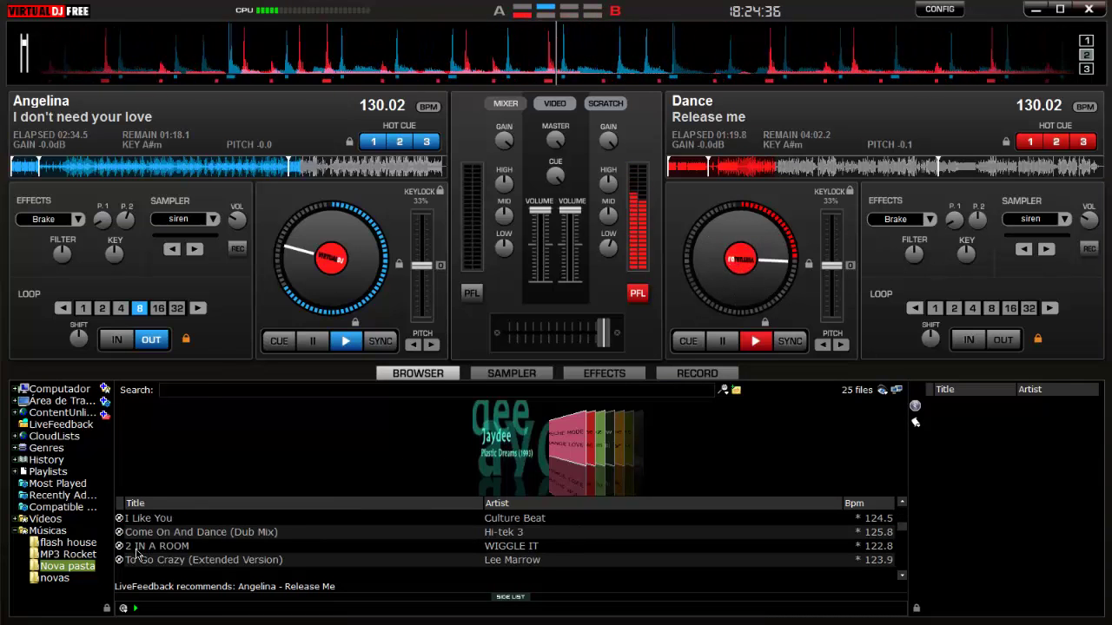
scroll(136, 552, "down", 4)
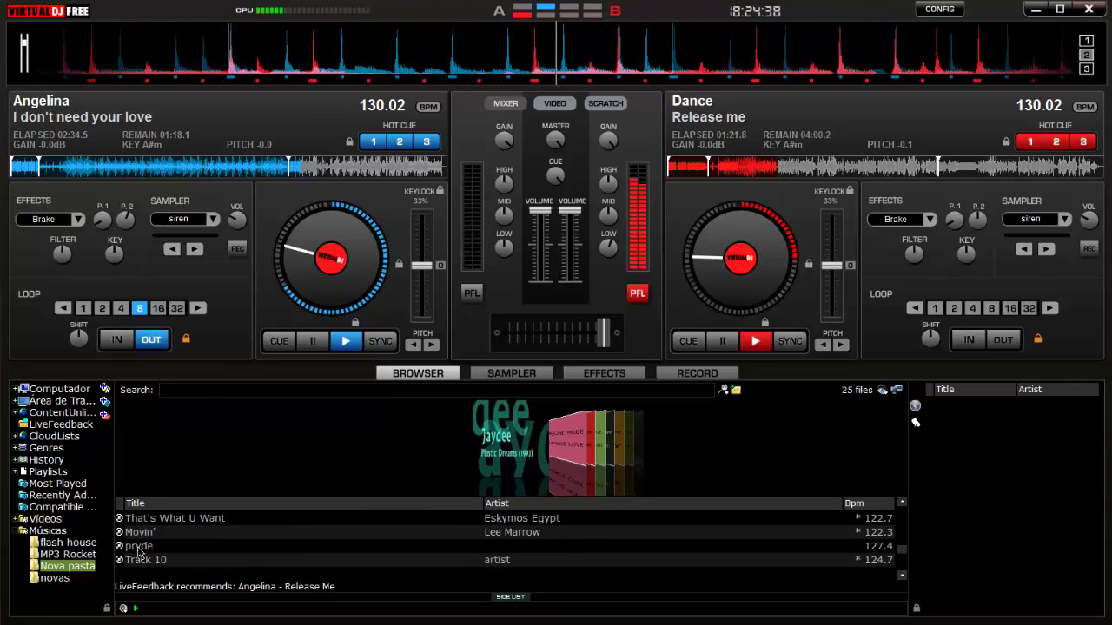
scroll(138, 551, "down", 2)
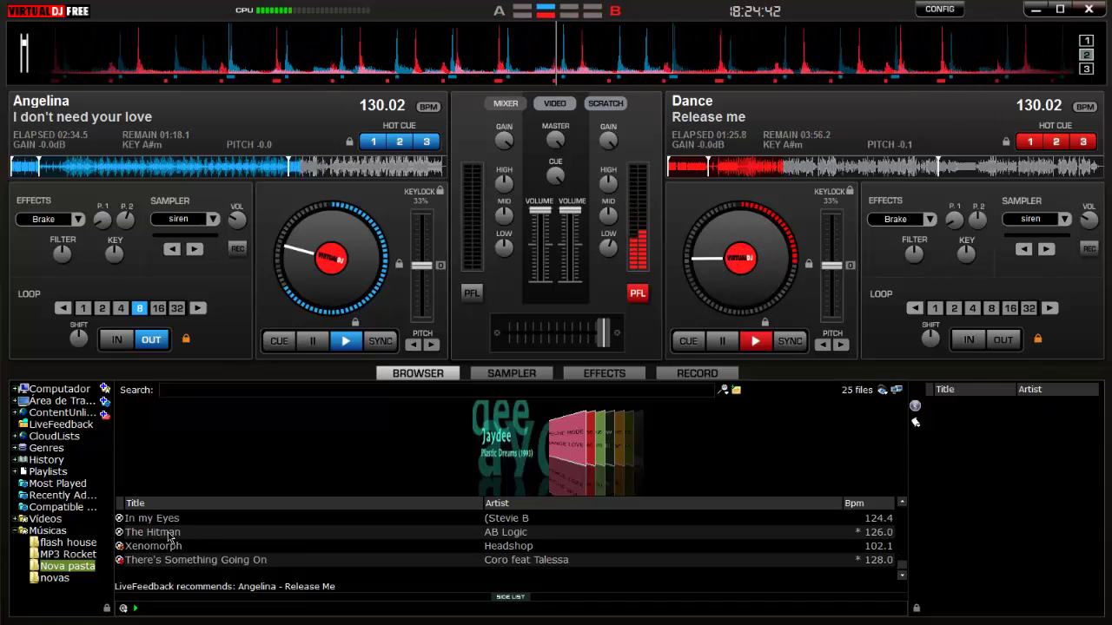
- Open the MP3 Rocket folder and examine its tracks and BPM values, highlighting Melody (1994) as a candidate
left_click(76, 554)
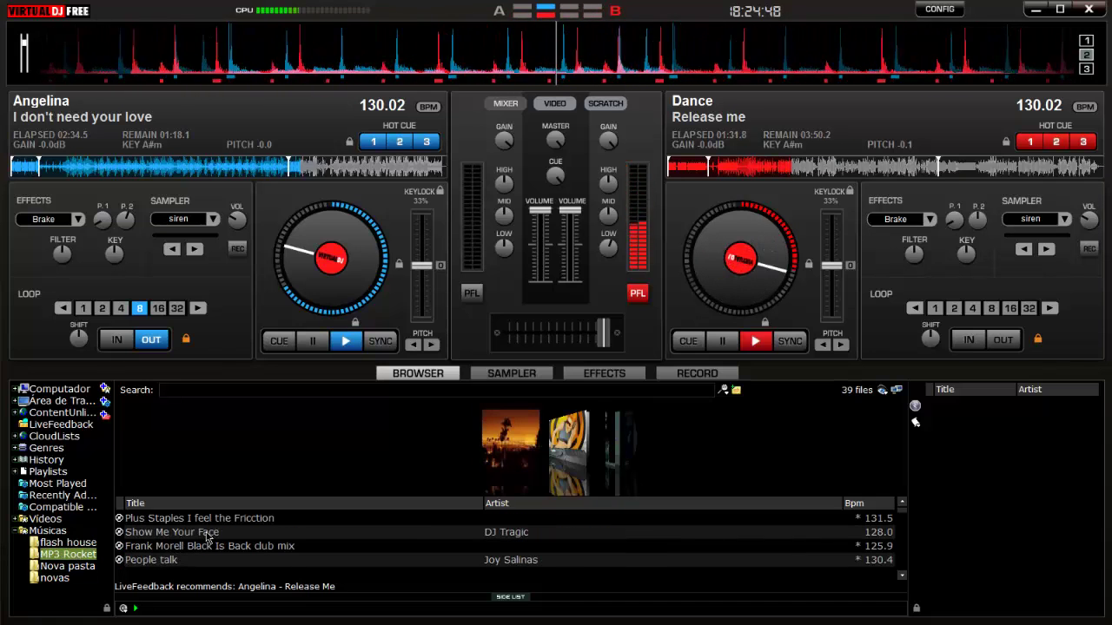
scroll(207, 539, "down", 3)
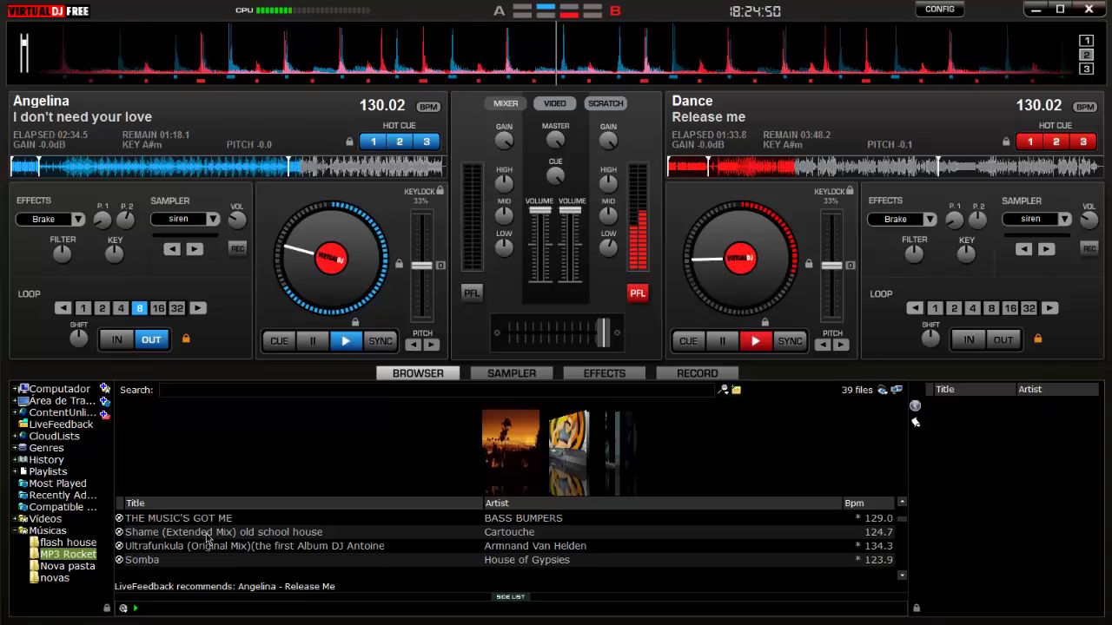
scroll(207, 539, "down", 3)
scroll(207, 539, "down", 3)
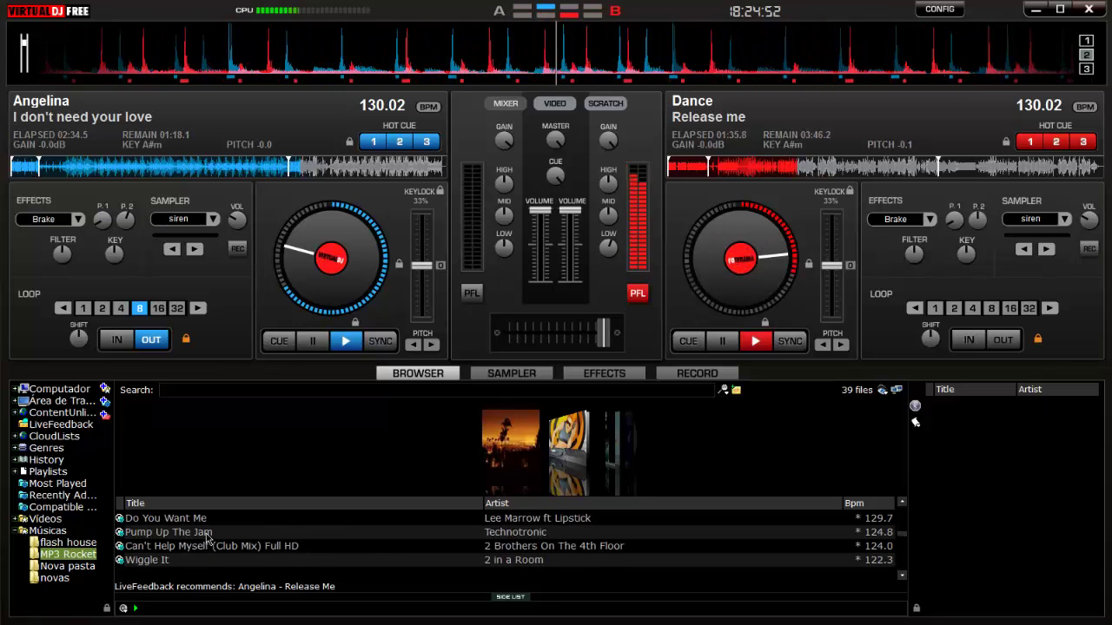
scroll(207, 538, "up", 3)
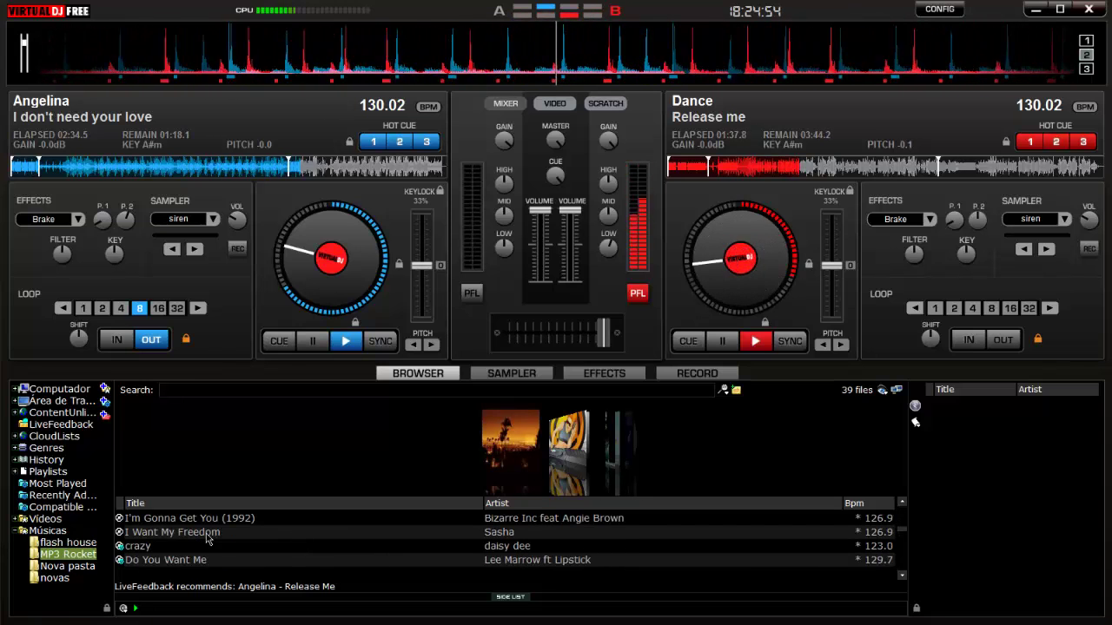
scroll(207, 538, "down", 5)
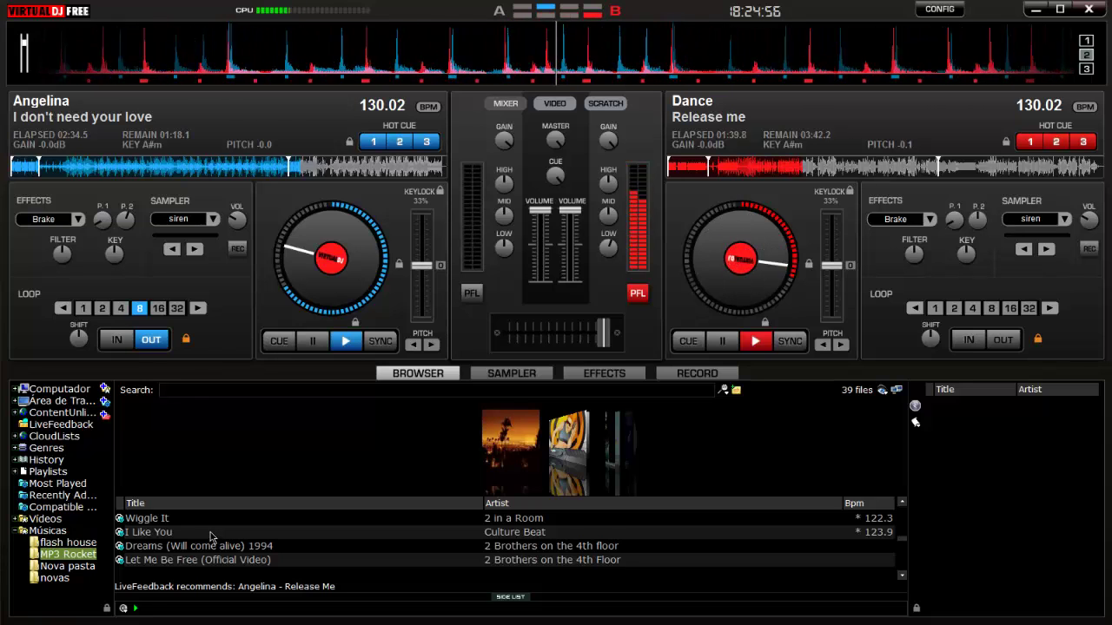
scroll(212, 537, "down", 1)
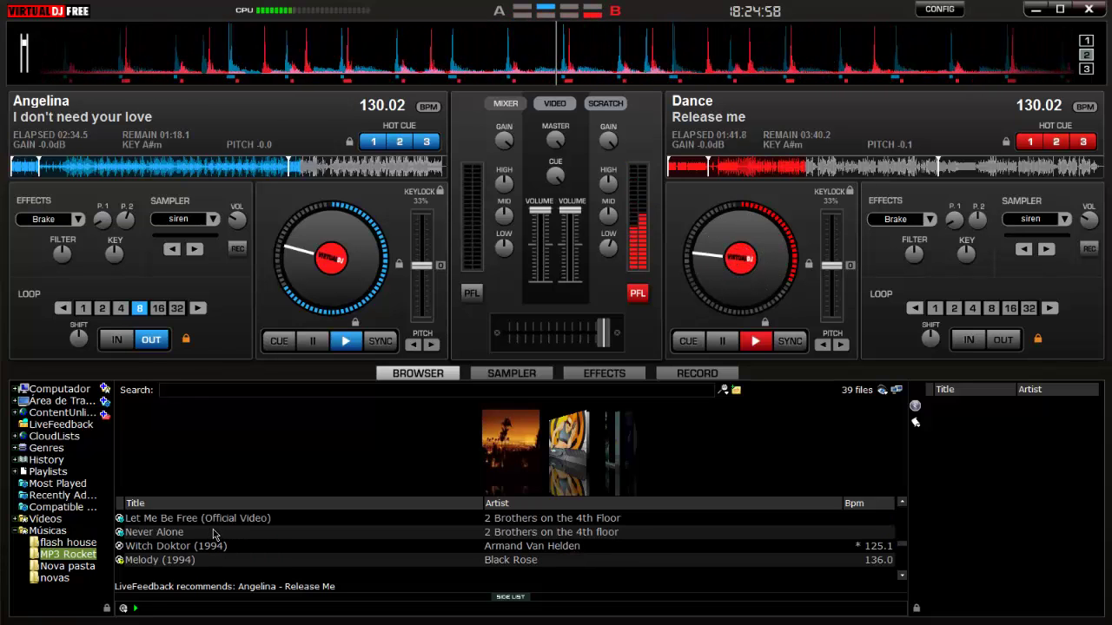
scroll(213, 535, "down", 1)
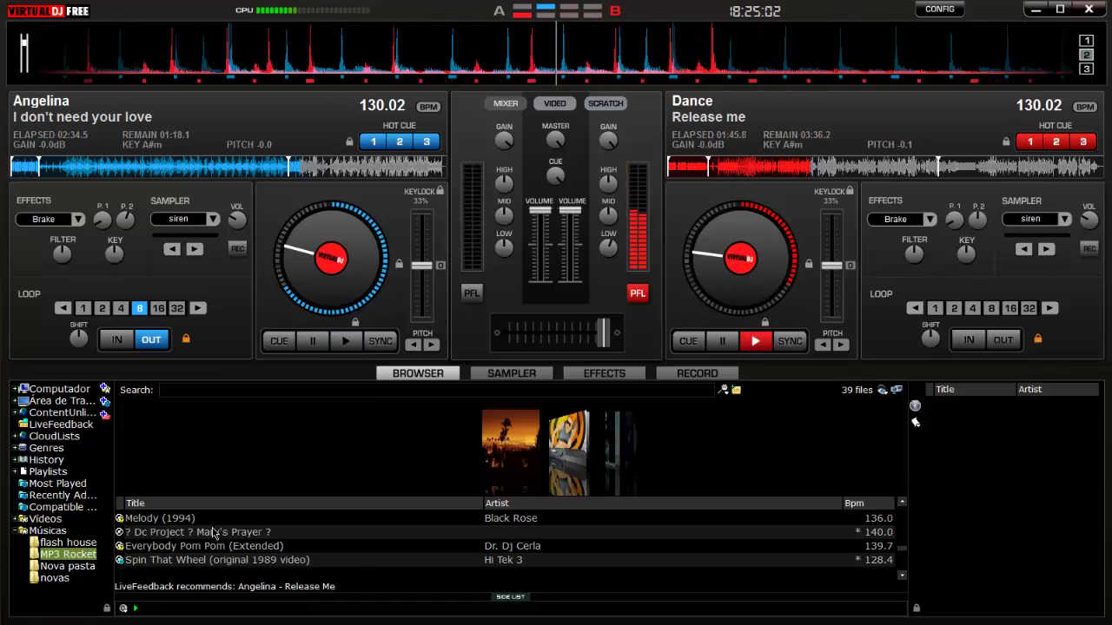
scroll(212, 534, "down", 1)
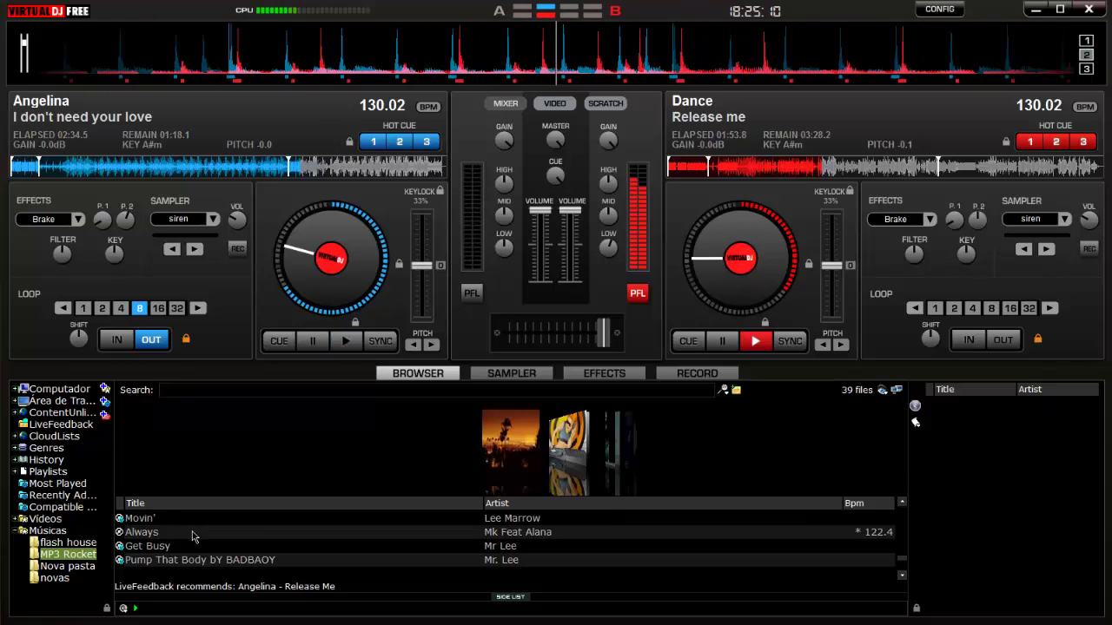
scroll(196, 535, "up", 1)
left_click(194, 521)
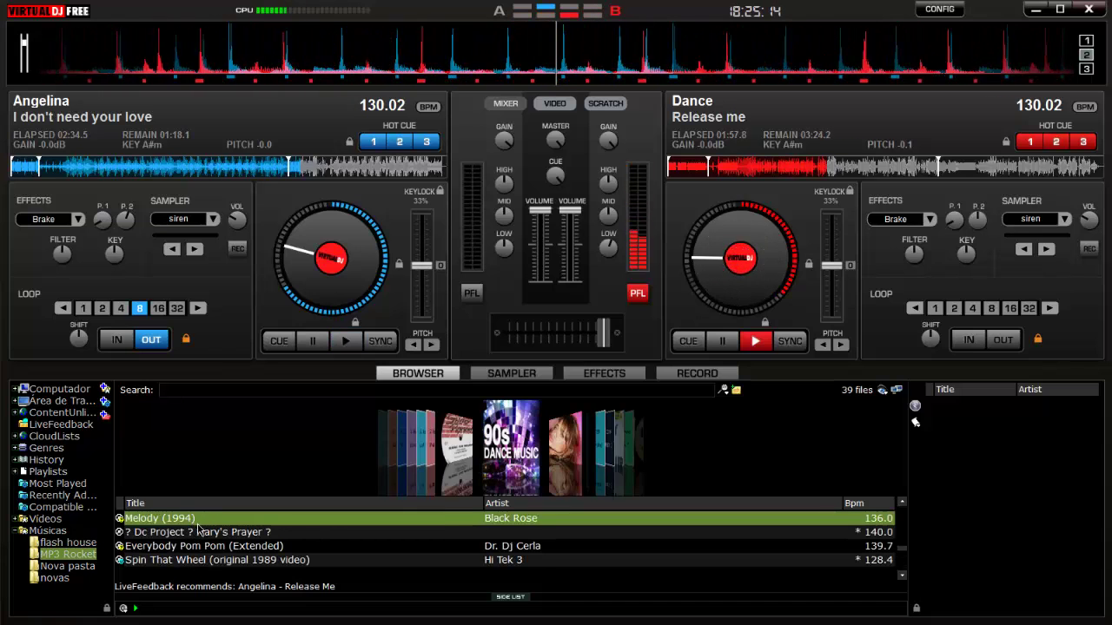
- Return to the Nova pasta folder and go through candidate tracks such as Get Busy (Club Mix), pryde and Xenomorph
left_click(69, 566)
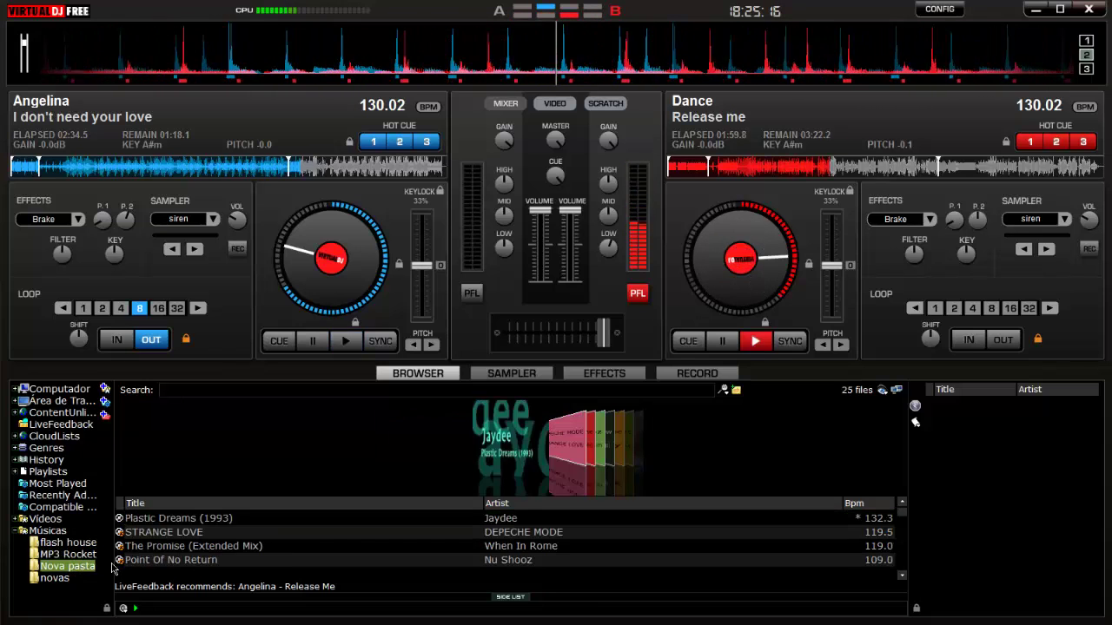
scroll(197, 558, "down", 2)
left_click(200, 547)
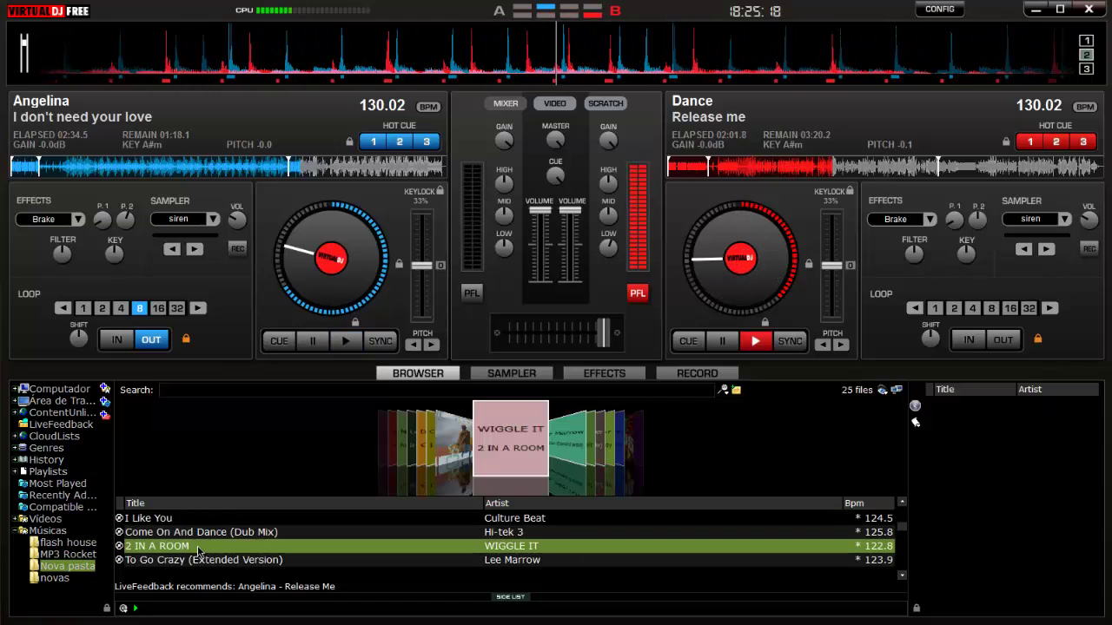
scroll(219, 561, "down", 1)
left_click(224, 548)
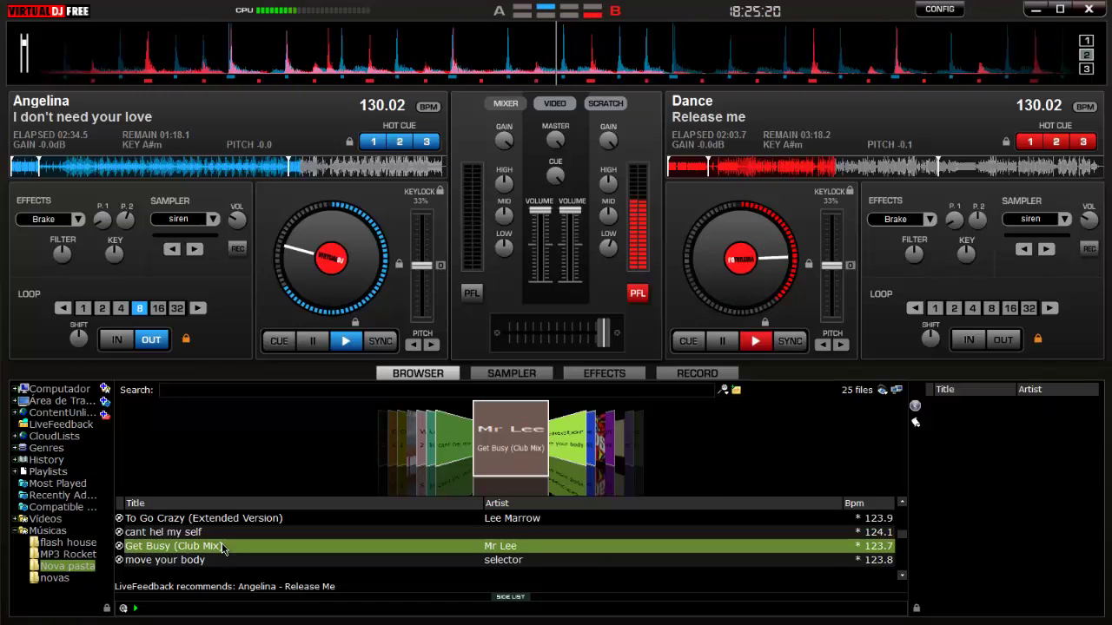
scroll(233, 557, "down", 1)
left_click(229, 561)
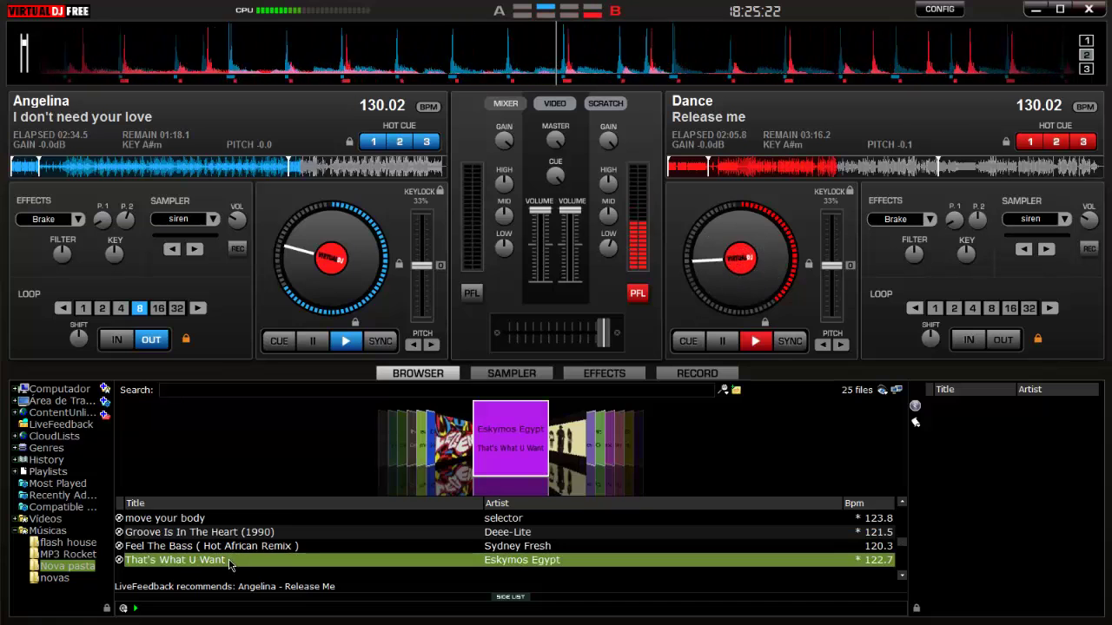
scroll(247, 554, "down", 1)
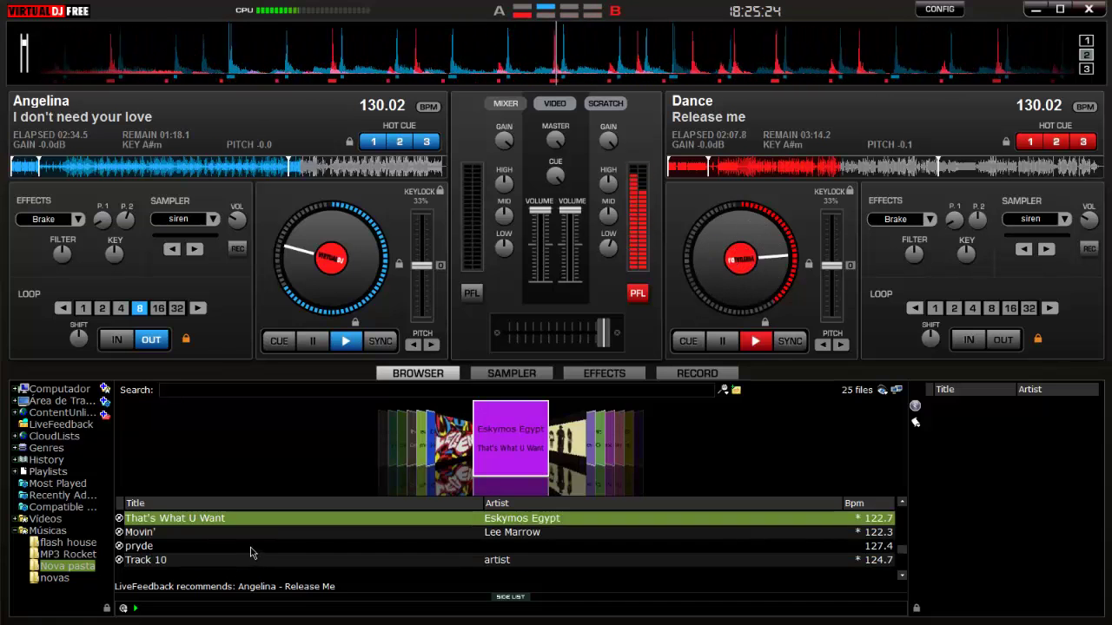
left_click(245, 547)
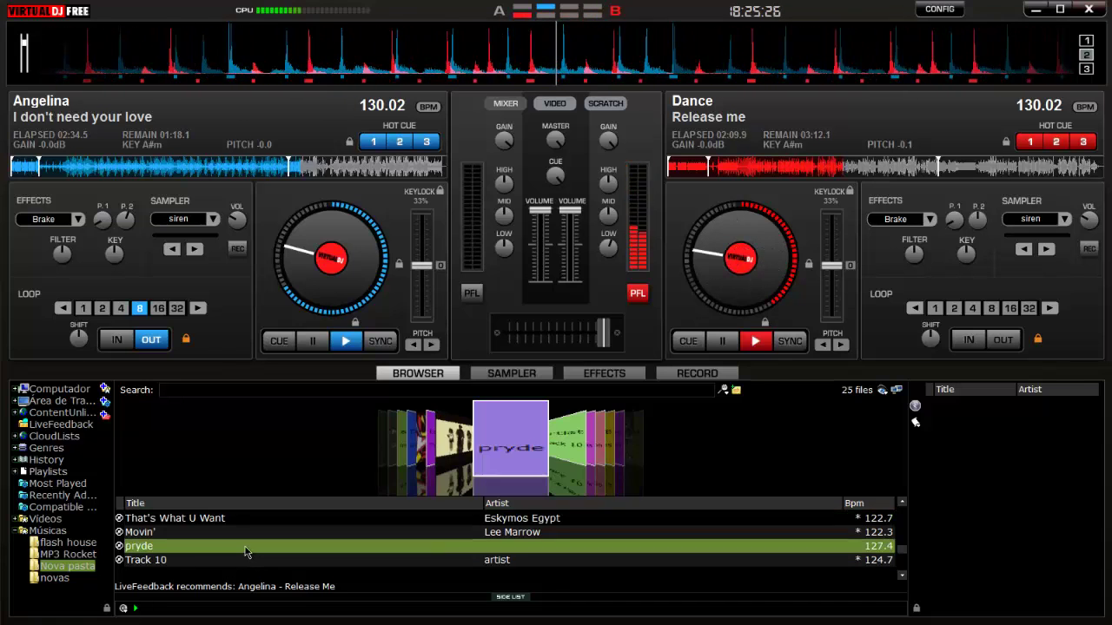
left_click(246, 538)
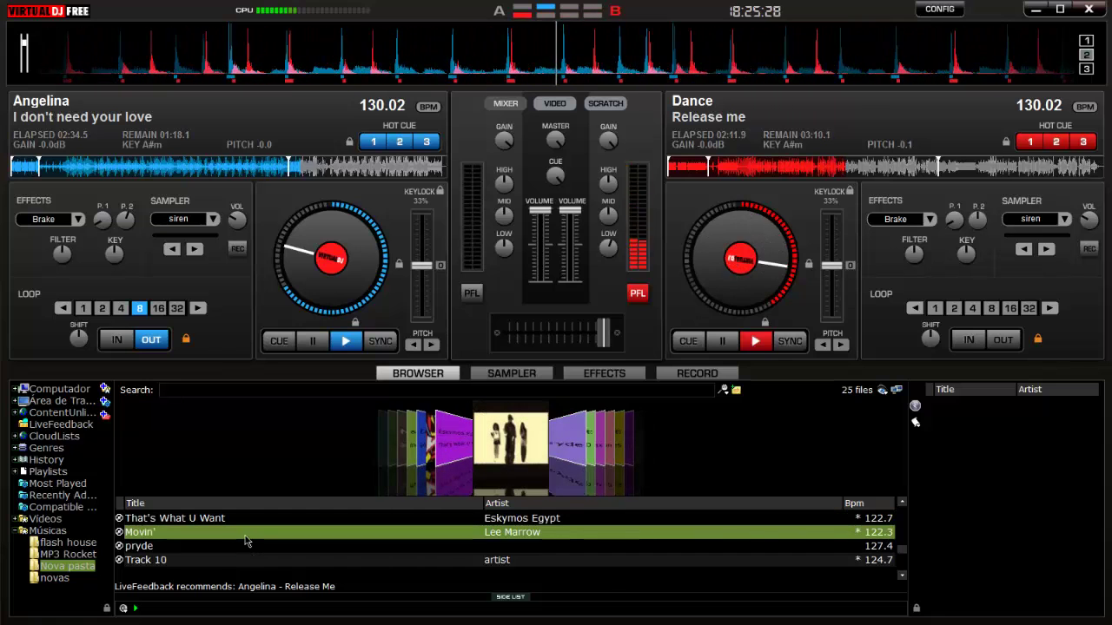
scroll(234, 543, "down", 1)
scroll(232, 544, "down", 1)
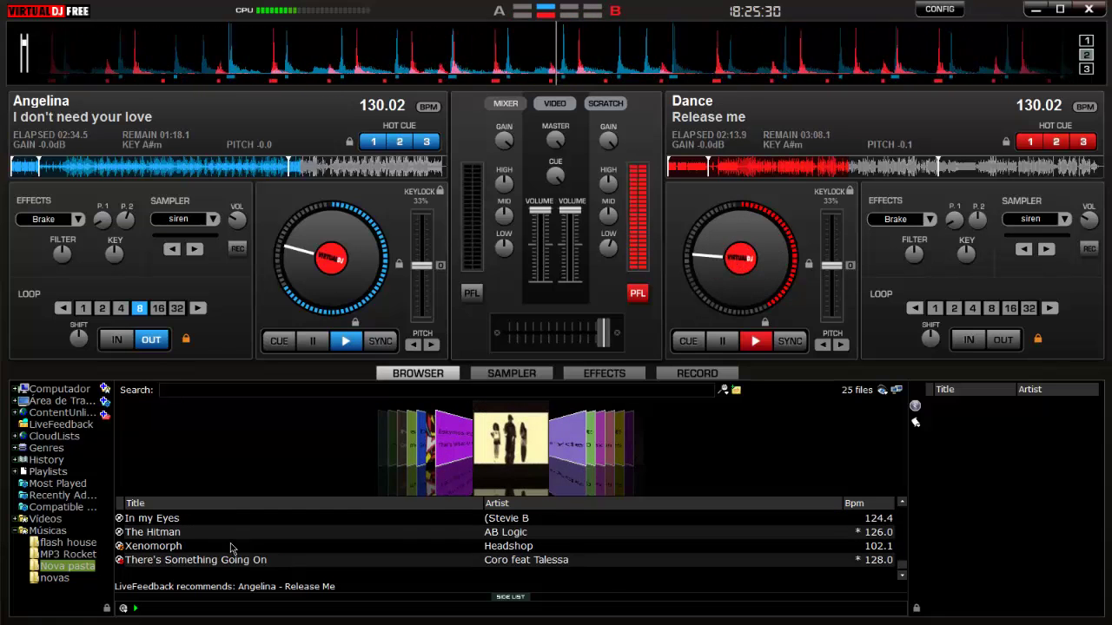
left_click(224, 560)
left_click(224, 546)
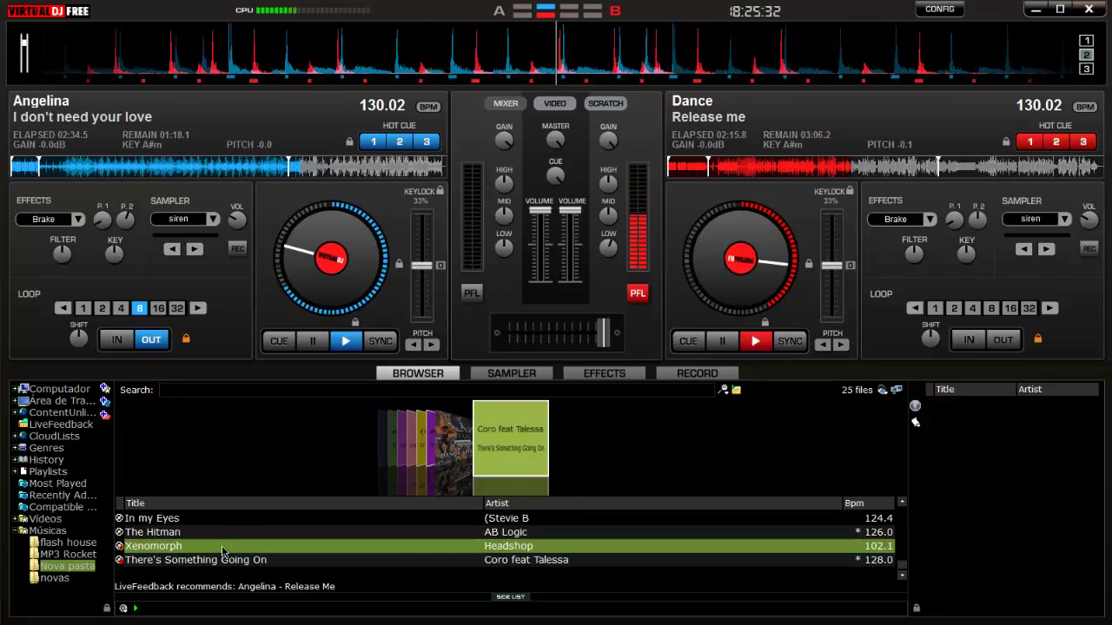
- Reopen the MP3 Rocket folder and compare its tracks by BPM, highlighting Frank Morell Black Is Back club mix
left_click(71, 555)
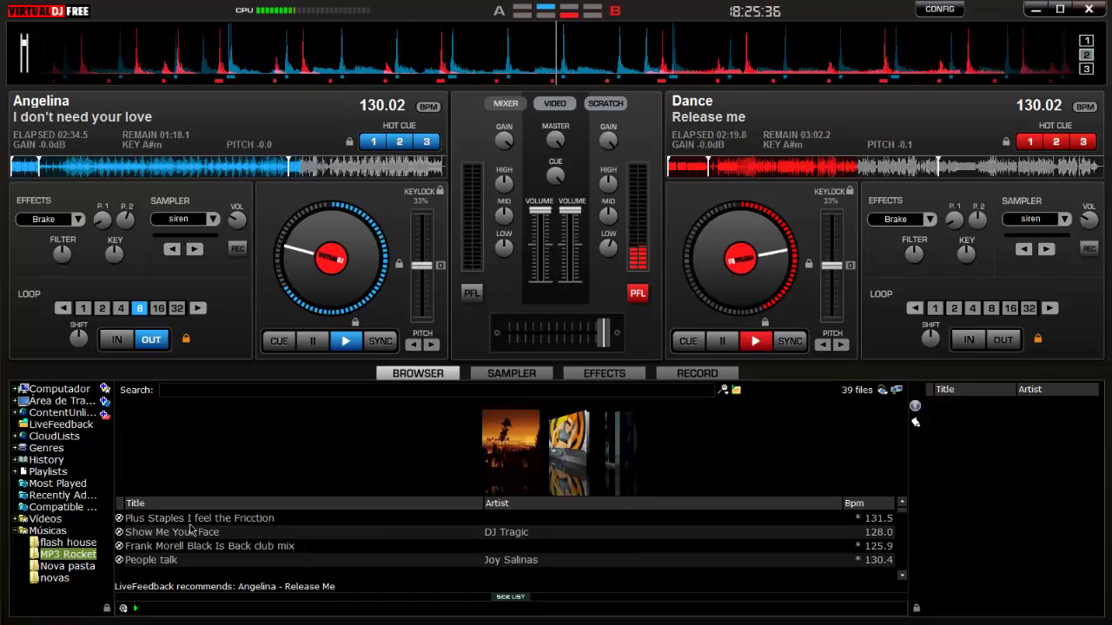
scroll(213, 536, "down", 4)
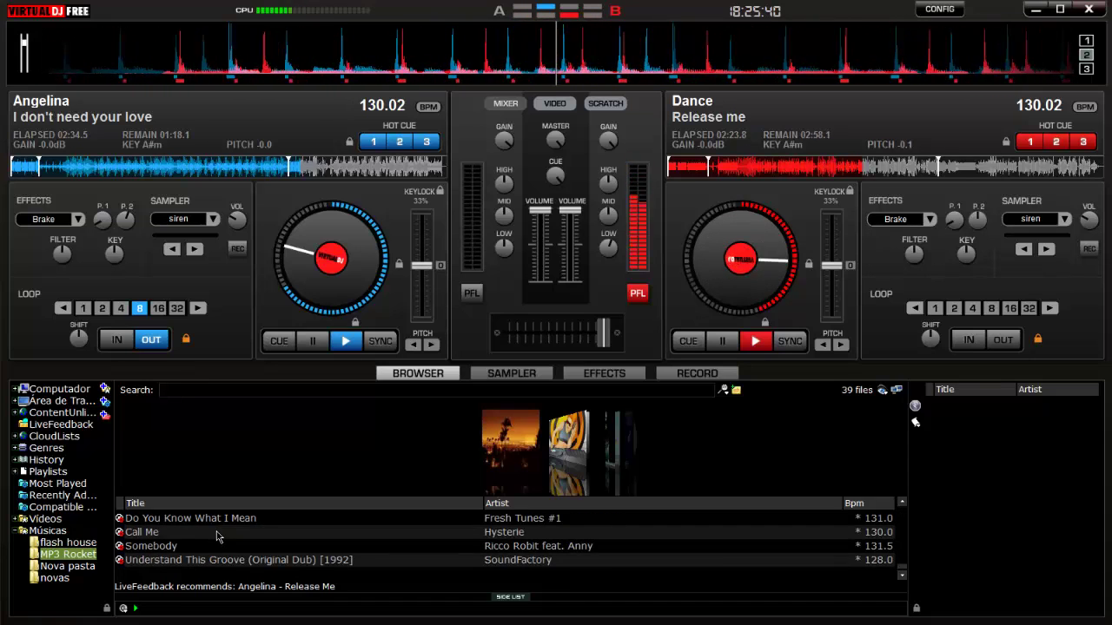
scroll(218, 537, "down", 6)
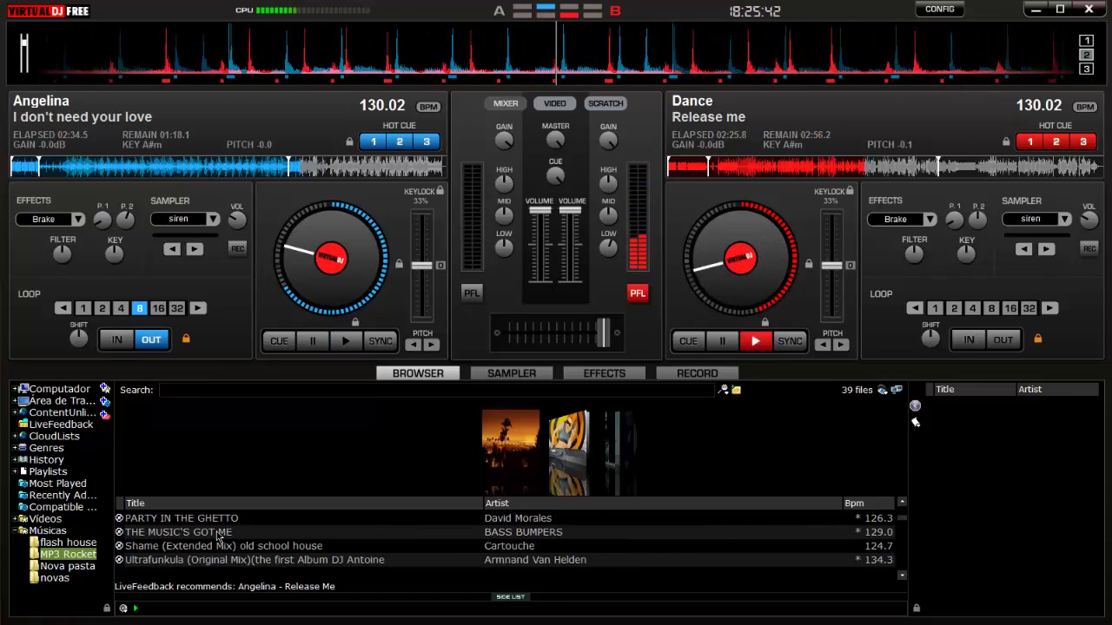
scroll(217, 537, "down", 2)
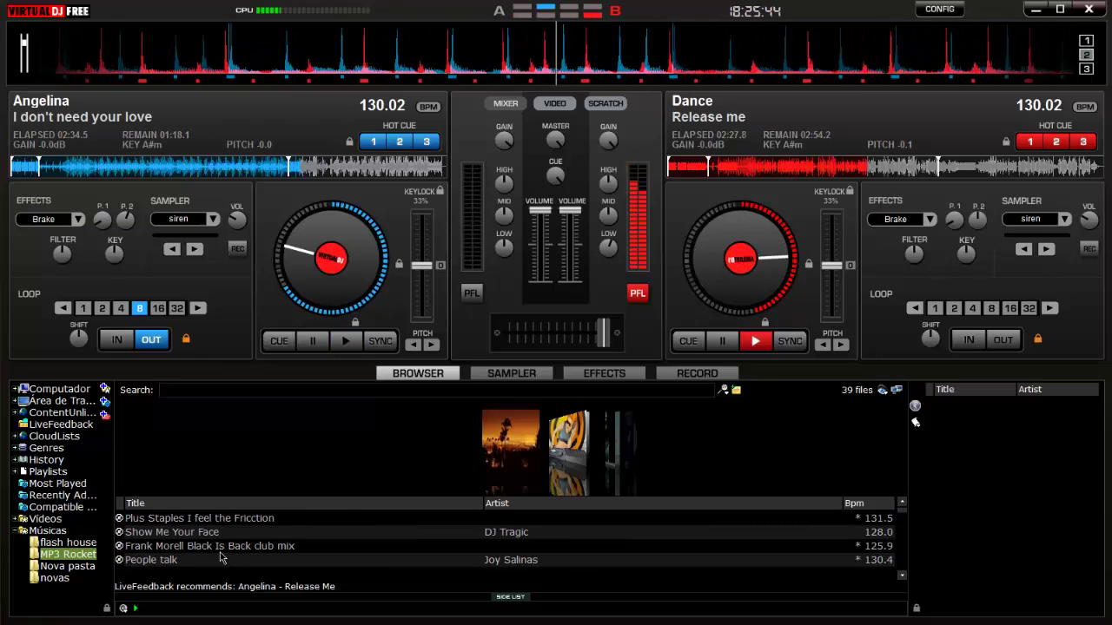
left_click(222, 547)
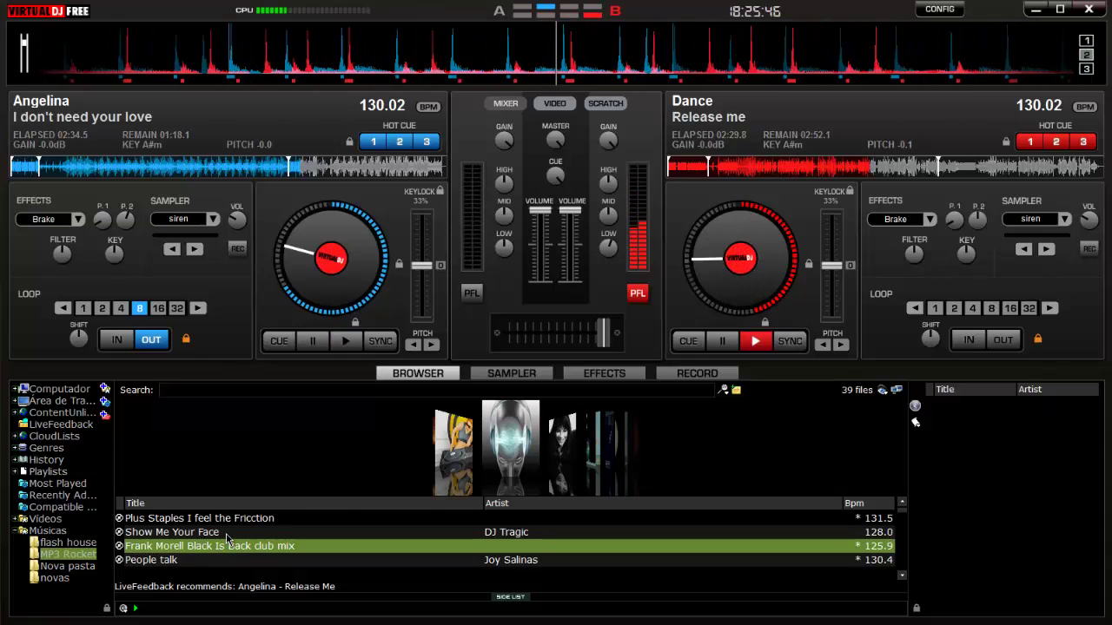
- Load Show Me Your Face from the MP3 Rocket folder onto deck 1 and sync its tempo to deck 2
left_click(226, 535)
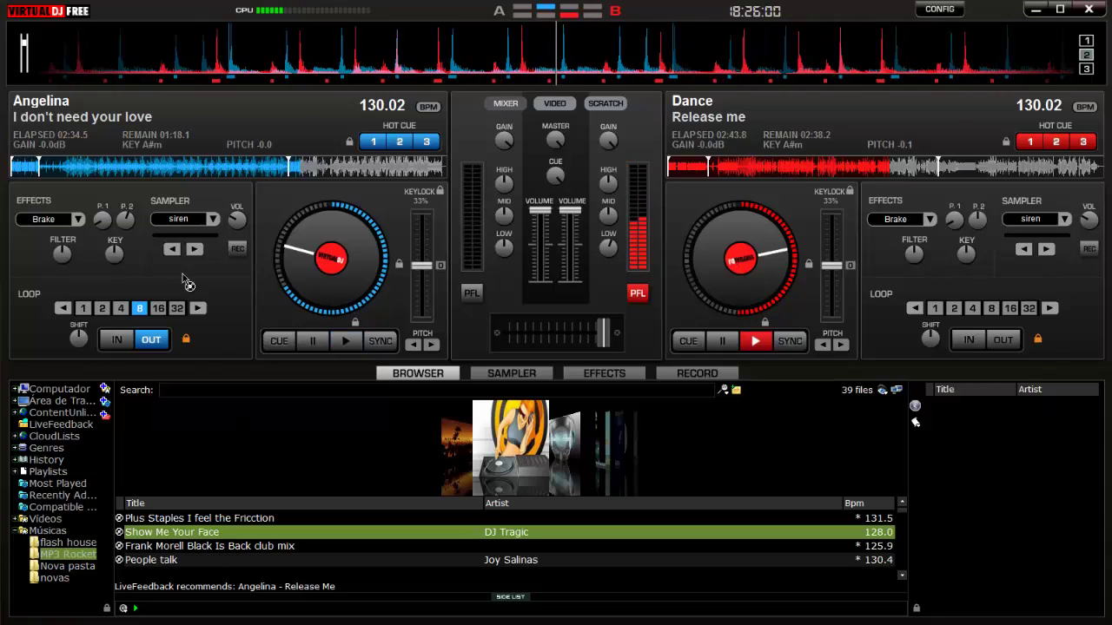
key("ctrl+Left")
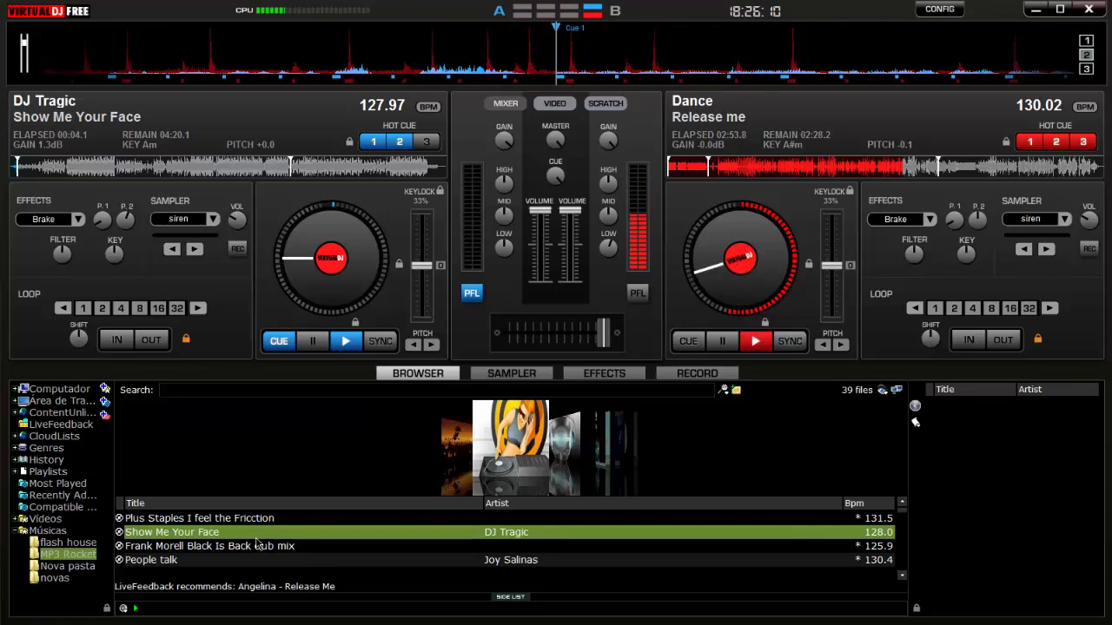
left_click(381, 344)
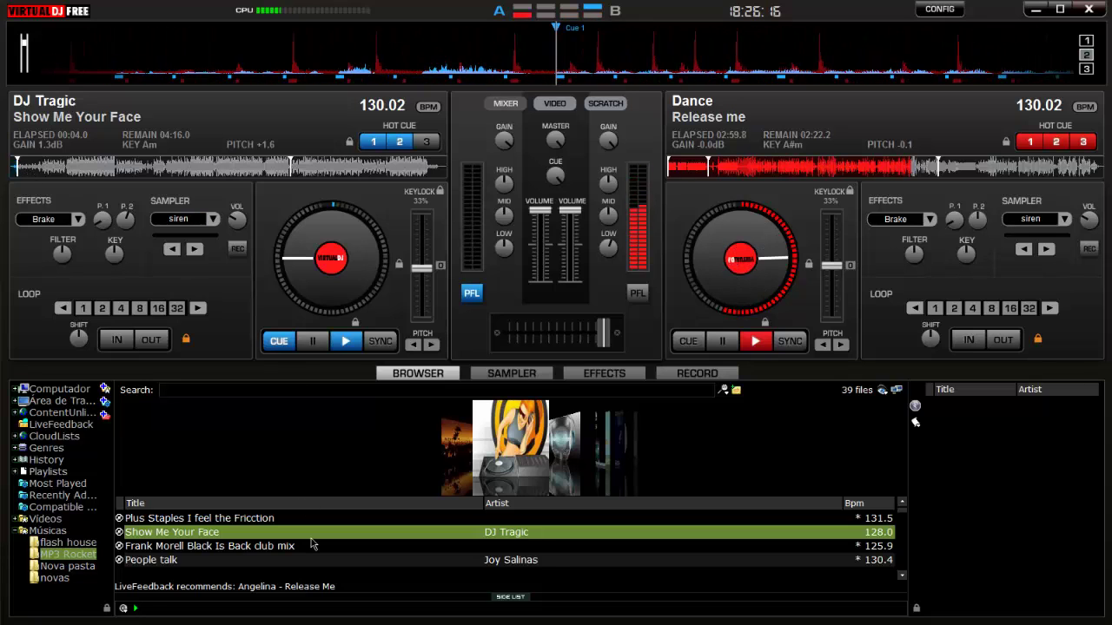
- Load THE MUSIC'S GOT ME by BASS BUMPERS onto deck 1, sync it to deck 2 and start playing it
scroll(311, 543, "down", 1)
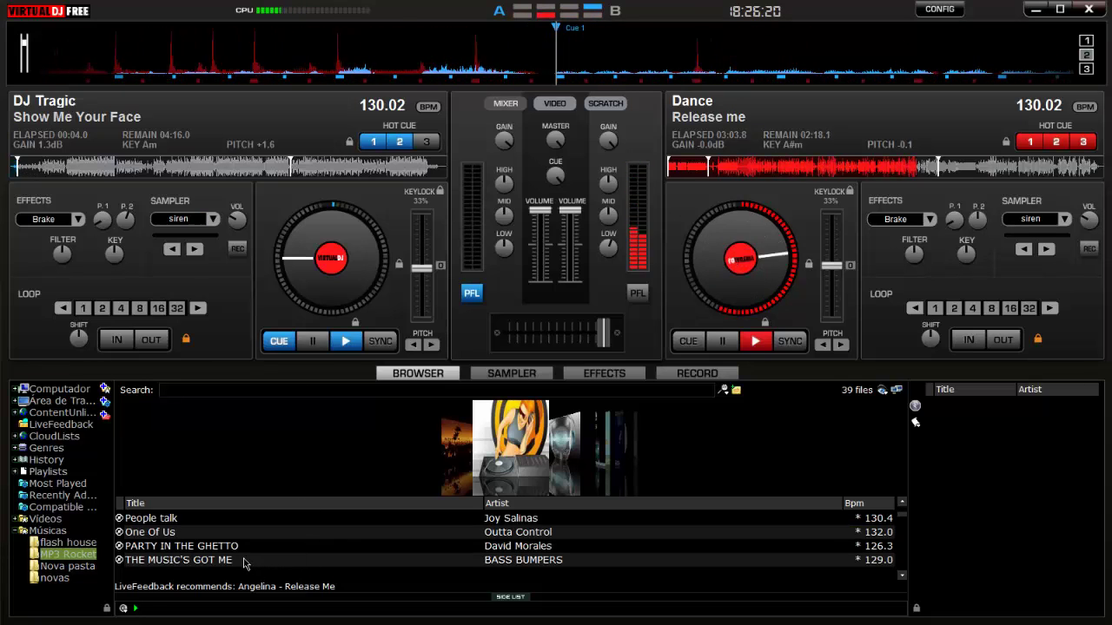
left_click_drag(243, 563, 195, 204)
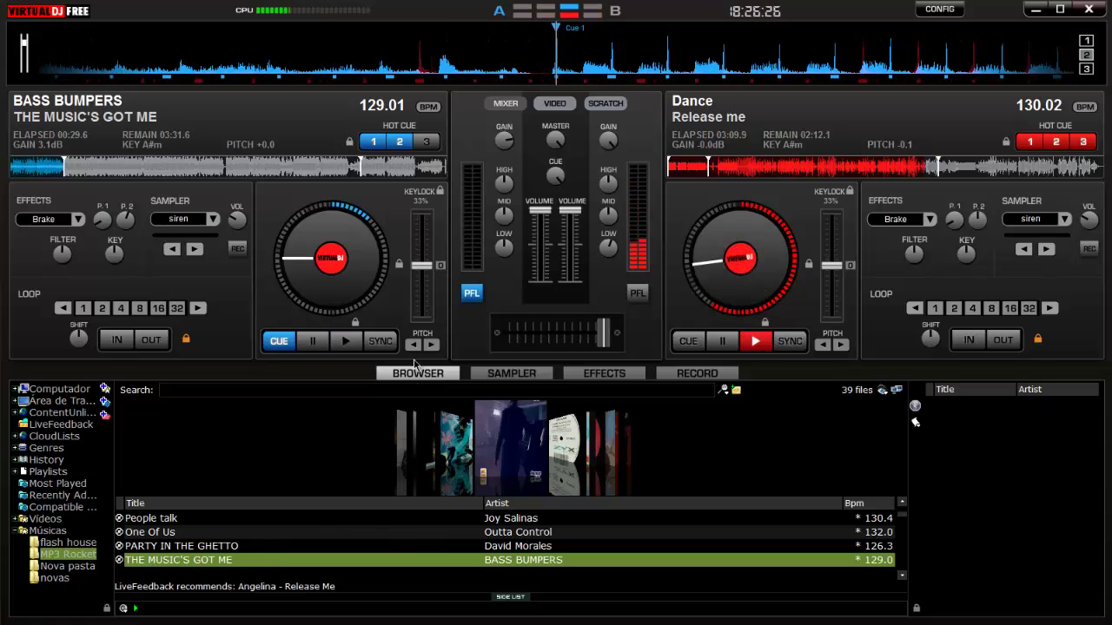
left_click(383, 341)
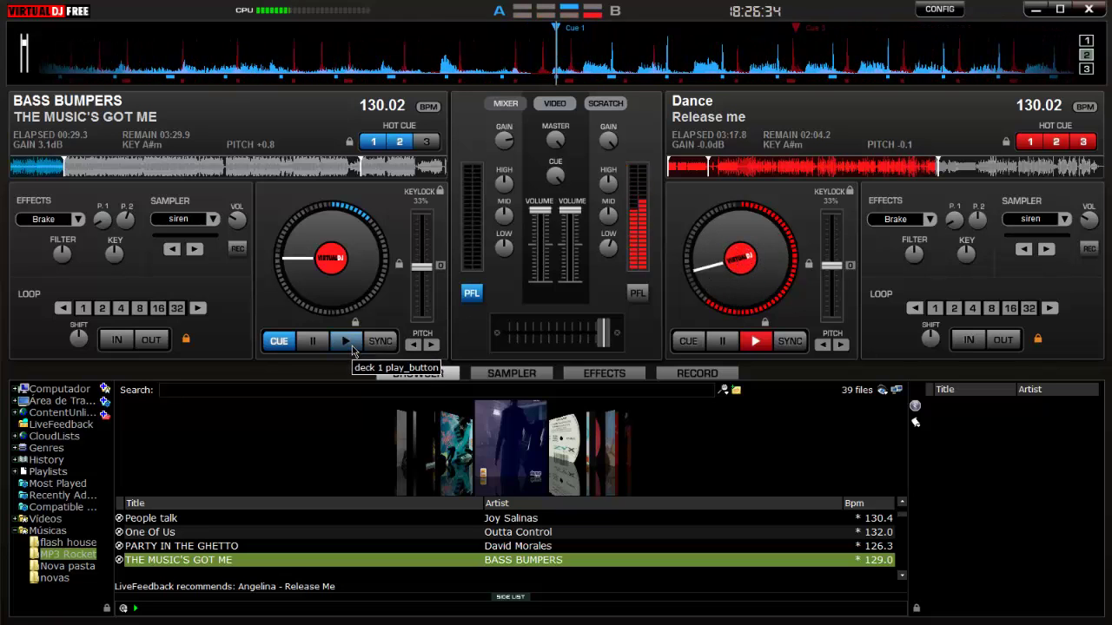
left_click(351, 348)
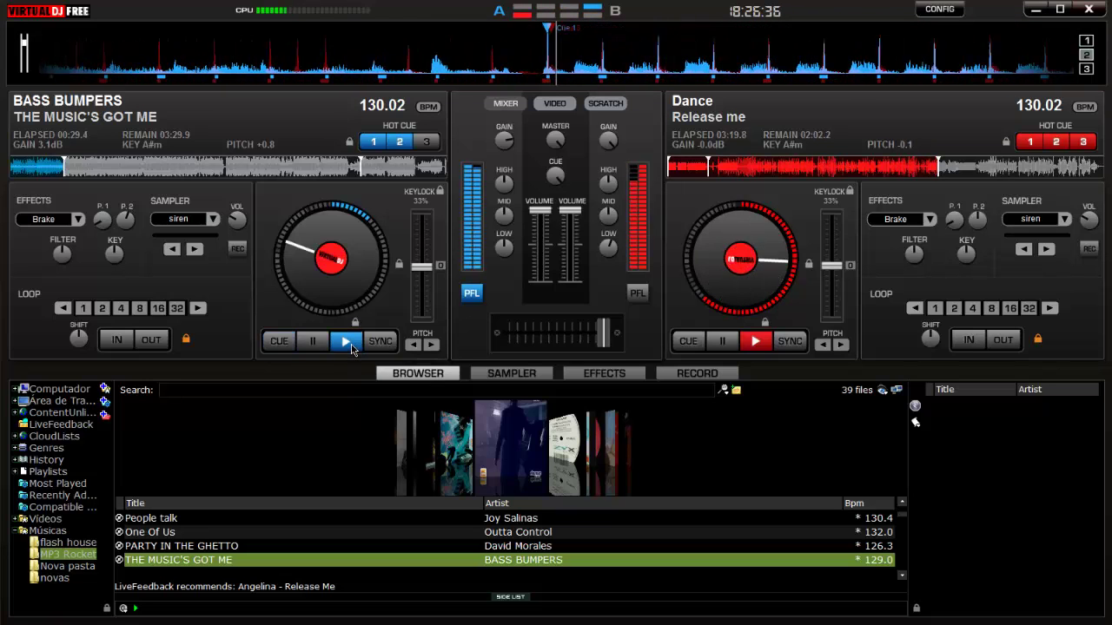